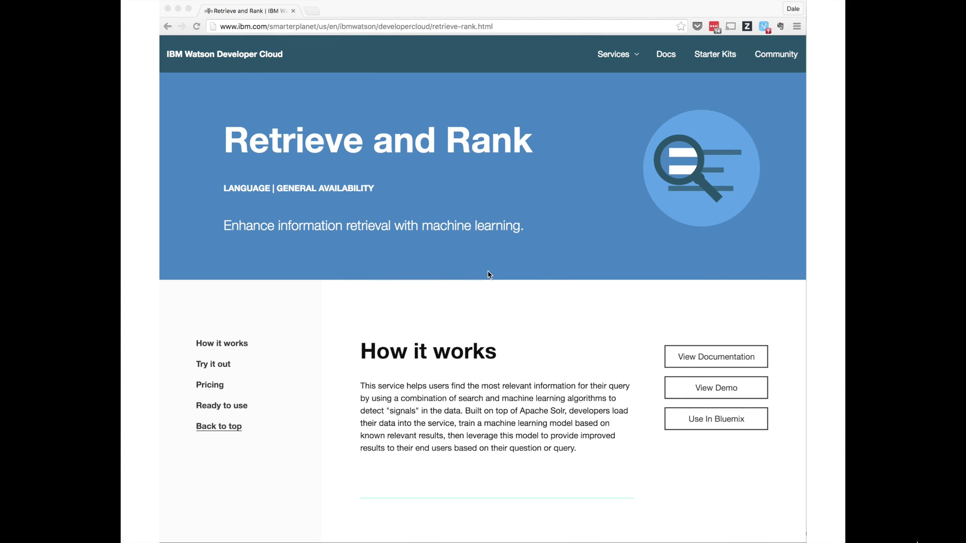
# Scroll down through the Retrieve and Rank overview page before moving to the rnr_demo dashboard.
pyautogui.scroll(-7, 487, 274)
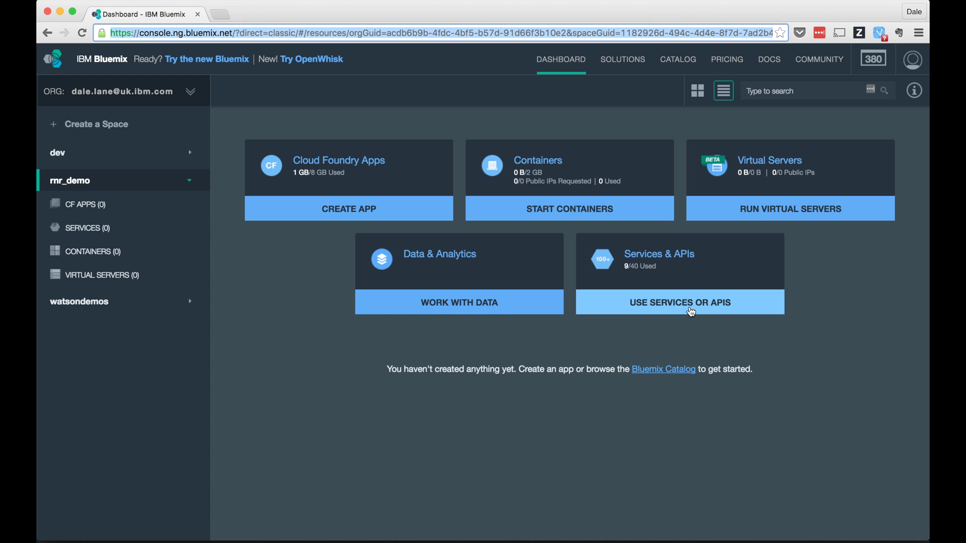
# Create a Document Conversion service named demo-docconversion from the Watson catalog.
pyautogui.click(690, 312)
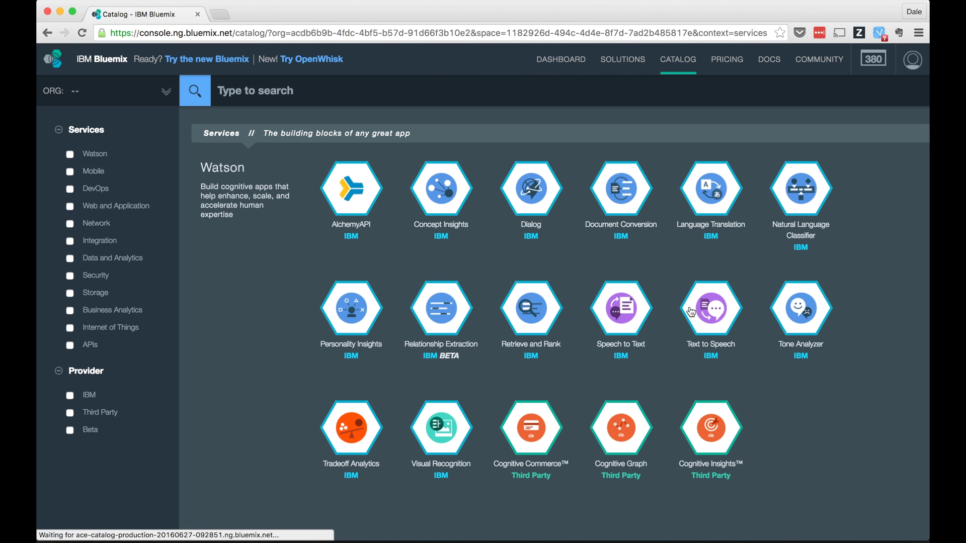
pyautogui.click(631, 216)
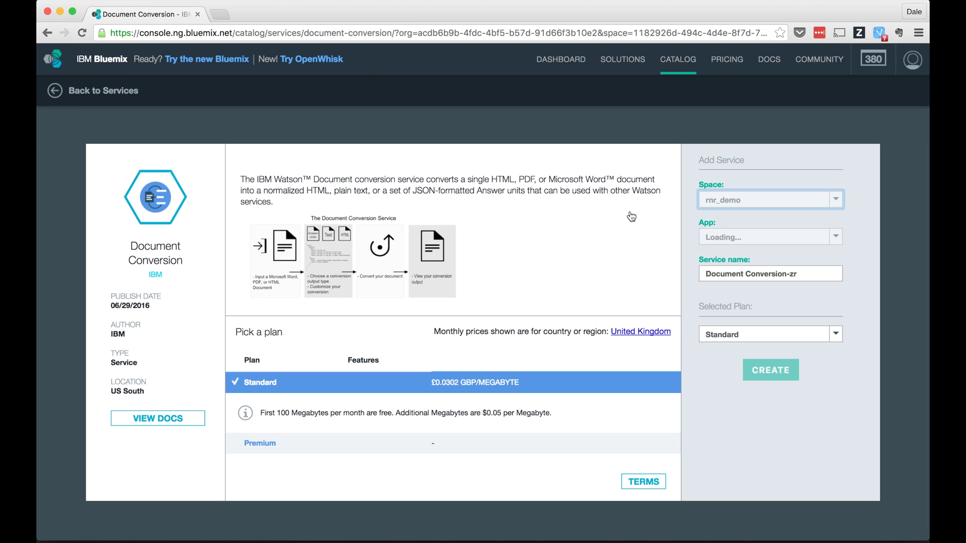
pyautogui.moveTo(818, 268); pyautogui.dragTo(626, 272)
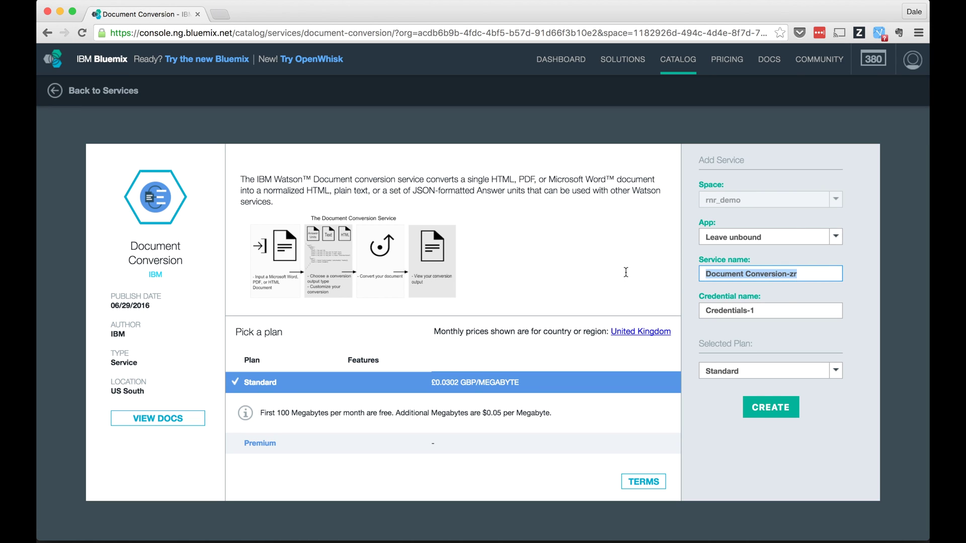
pyautogui.write('demo-docconversion')
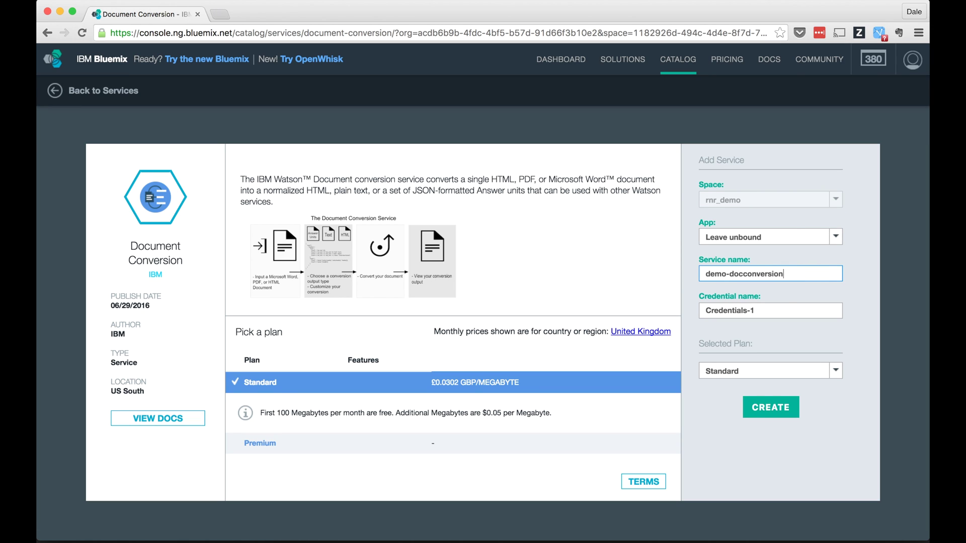
pyautogui.click(777, 418)
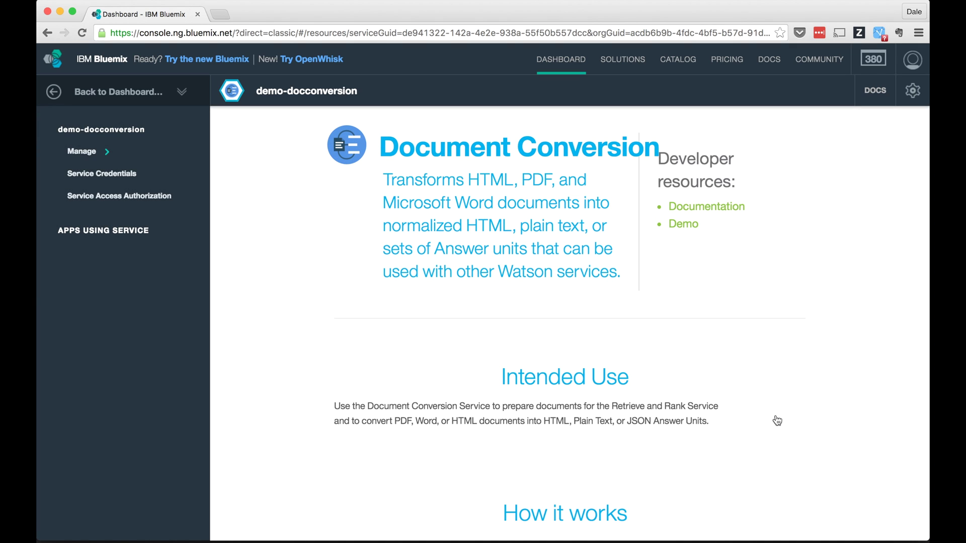
# Back on the dashboard, create a Retrieve and Rank service named demo-retrieveandrank.
pyautogui.click(119, 93)
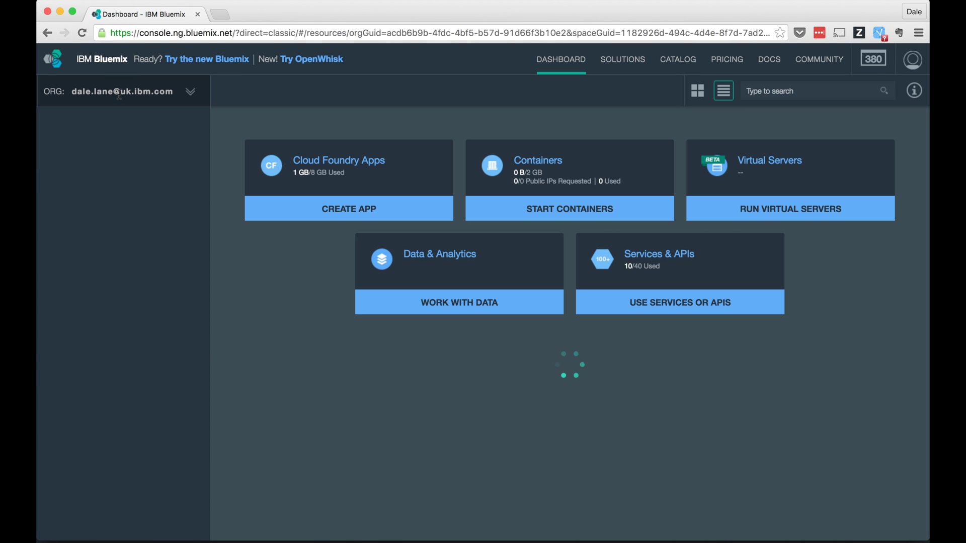
pyautogui.click(695, 308)
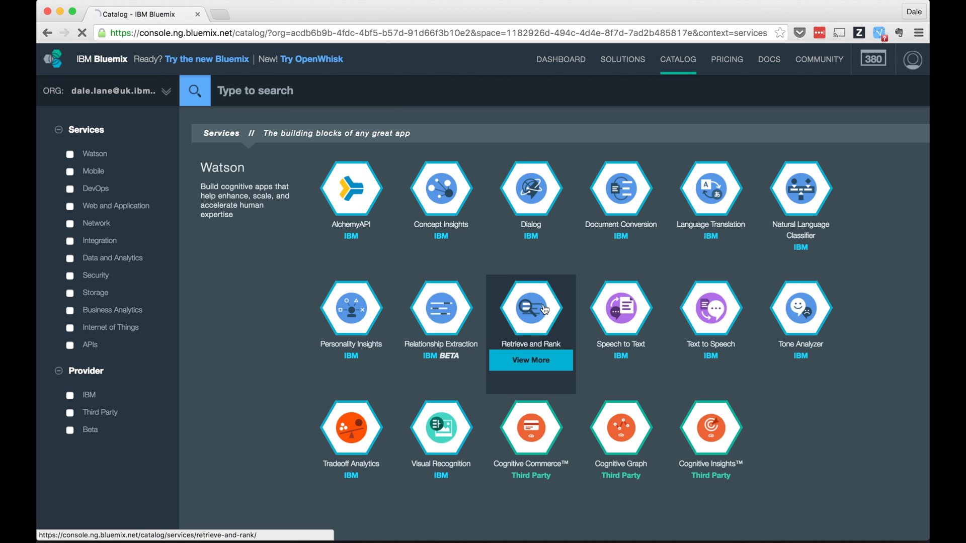
pyautogui.click(544, 309)
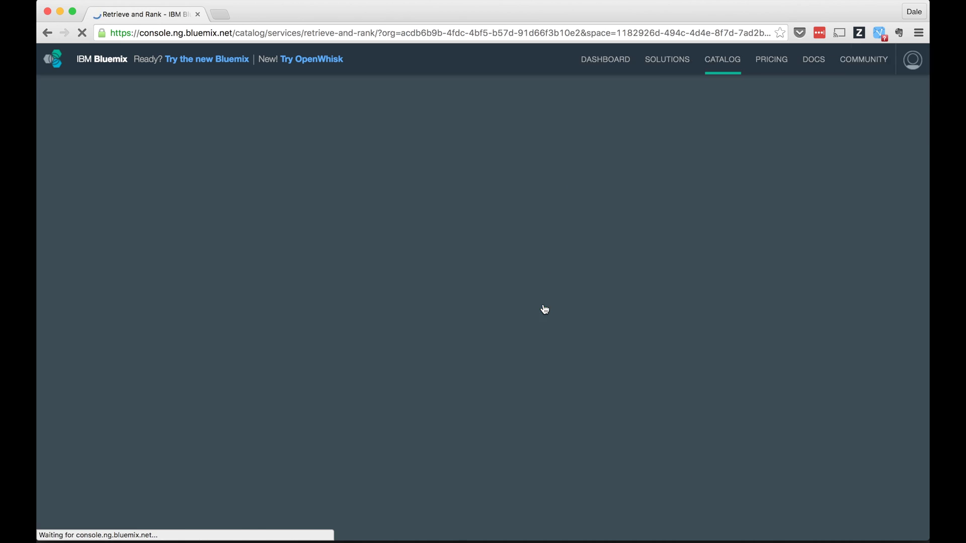
pyautogui.write('demo-retrieve')
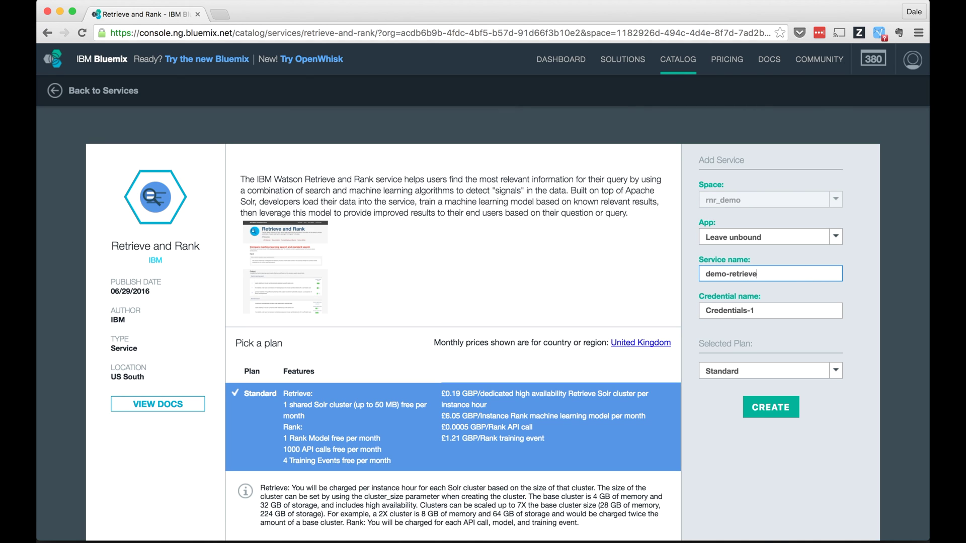
pyautogui.write('andrank')
pyautogui.click(768, 411)
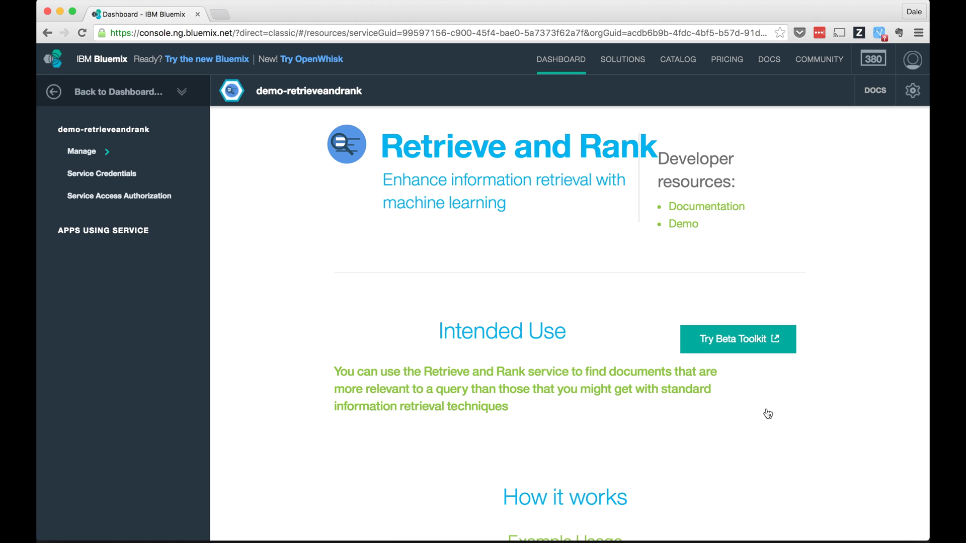
# Open the Retrieve and Rank tool site in a private window and log in with the Bluemix account.
pyautogui.press('super+shift+n')
pyautogui.write('watson-retrieve-and-rank.ng.bluemix.net')
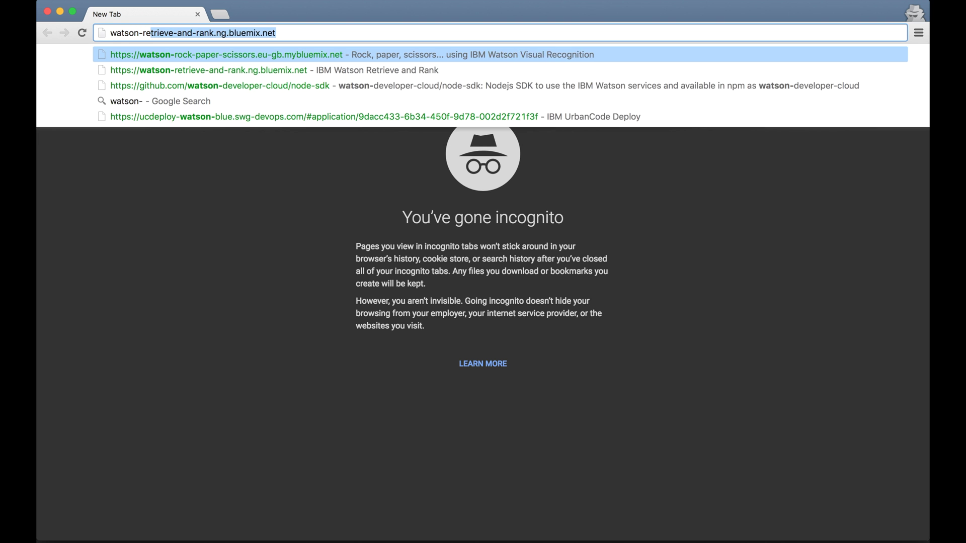
pyautogui.press('Return')
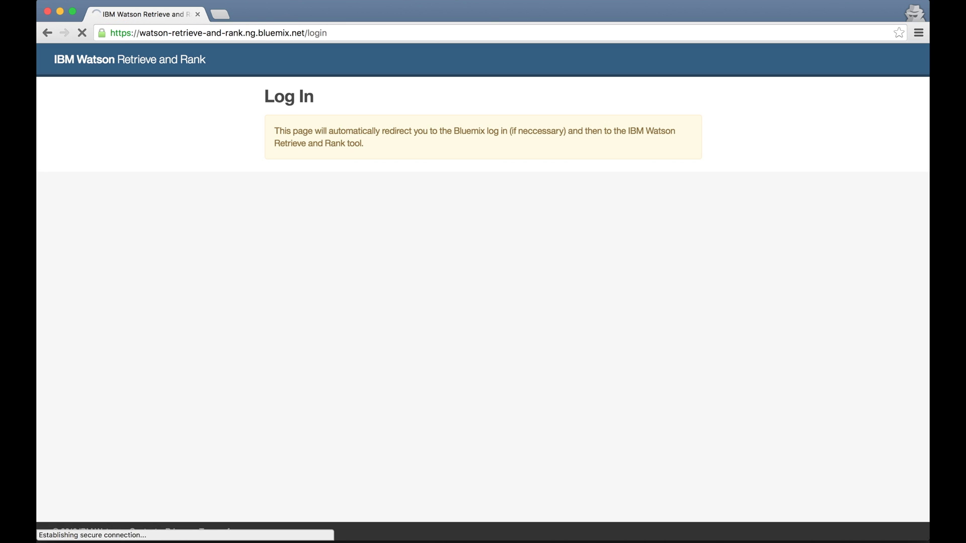
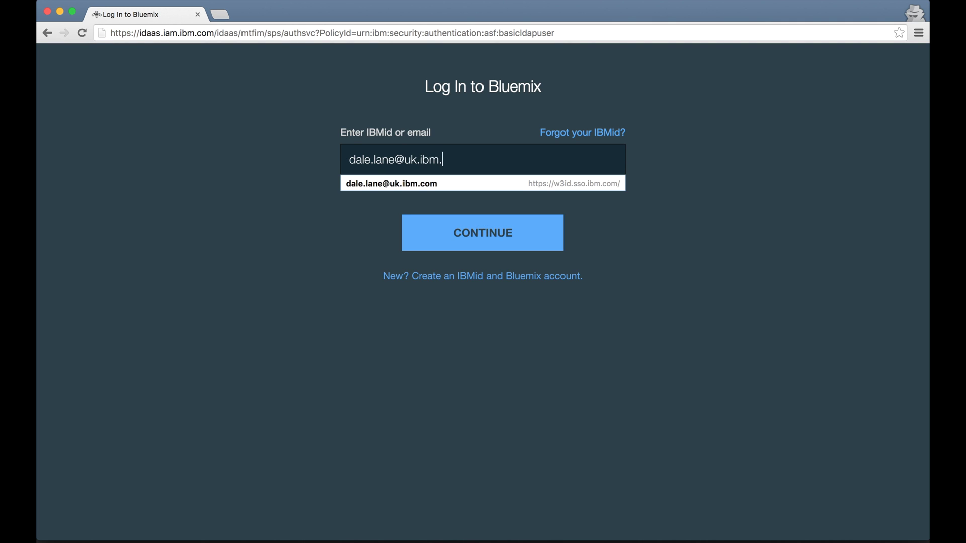
pyautogui.press('Down')
pyautogui.press('Return')
pyautogui.click(505, 234)
pyautogui.click(467, 193)
pyautogui.click(469, 253)
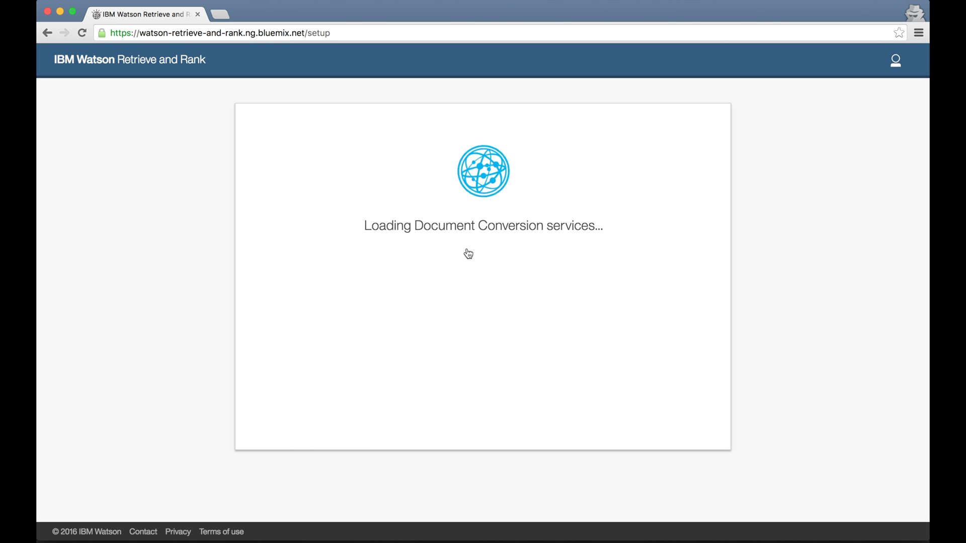
# Connect the tool to the demo-docconversion and demo-retrieveandrank services.
pyautogui.click(468, 259)
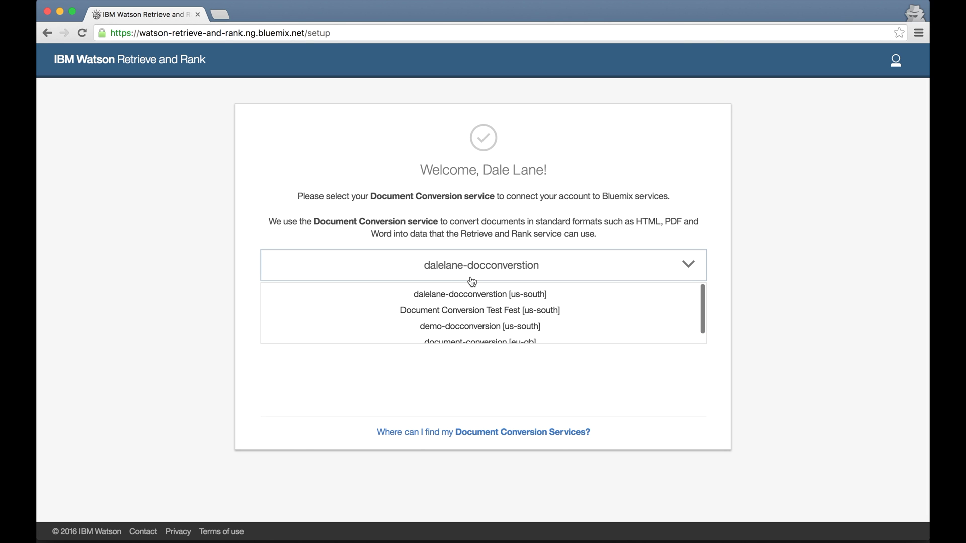
pyautogui.click(473, 326)
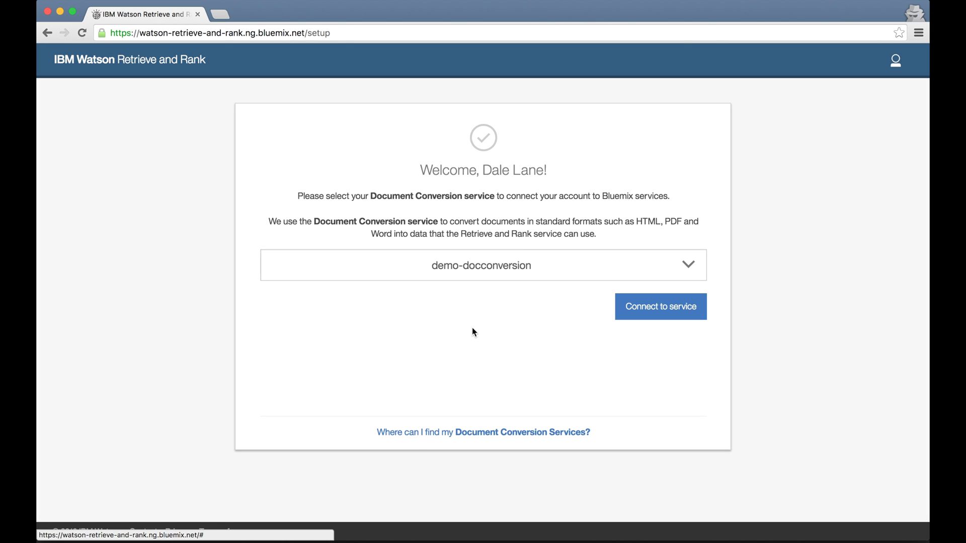
pyautogui.click(660, 306)
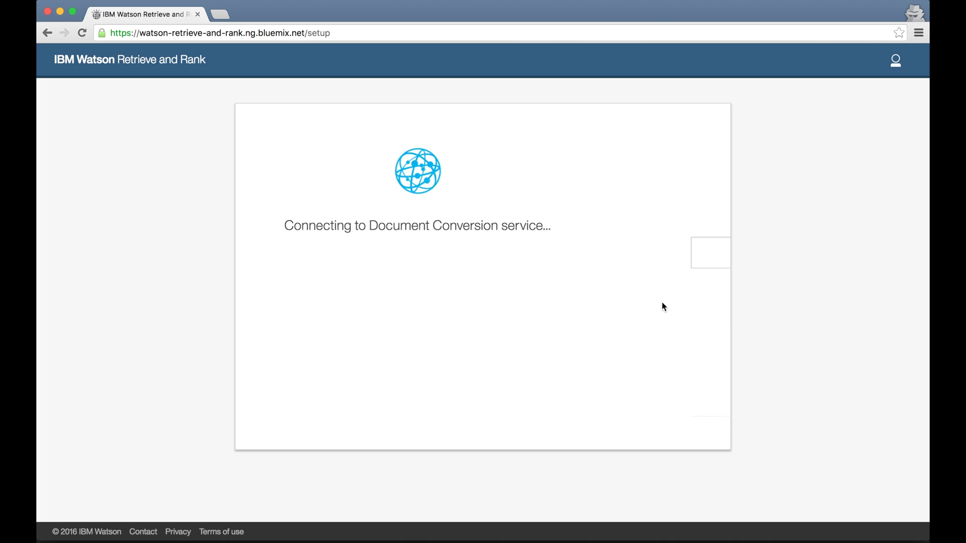
pyautogui.click(538, 249)
pyautogui.click(501, 300)
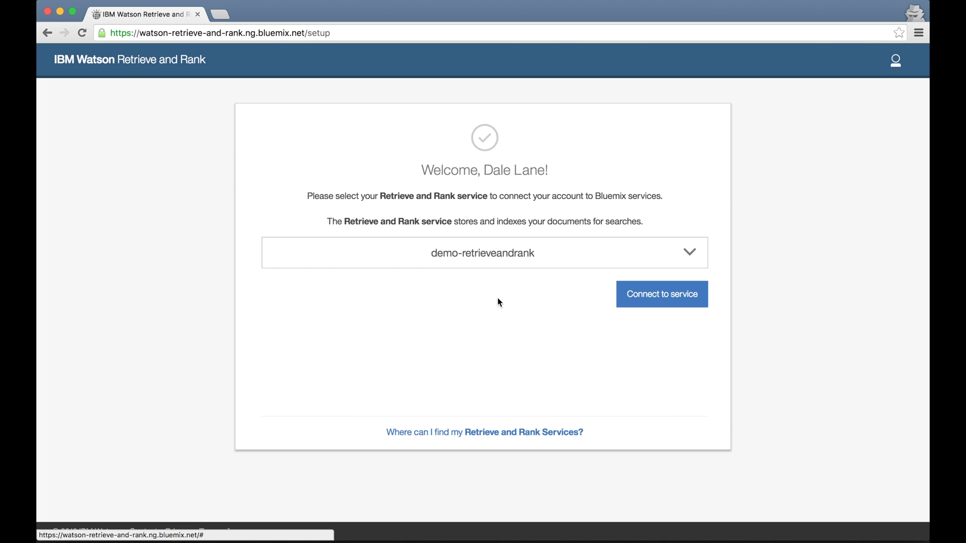
pyautogui.click(670, 297)
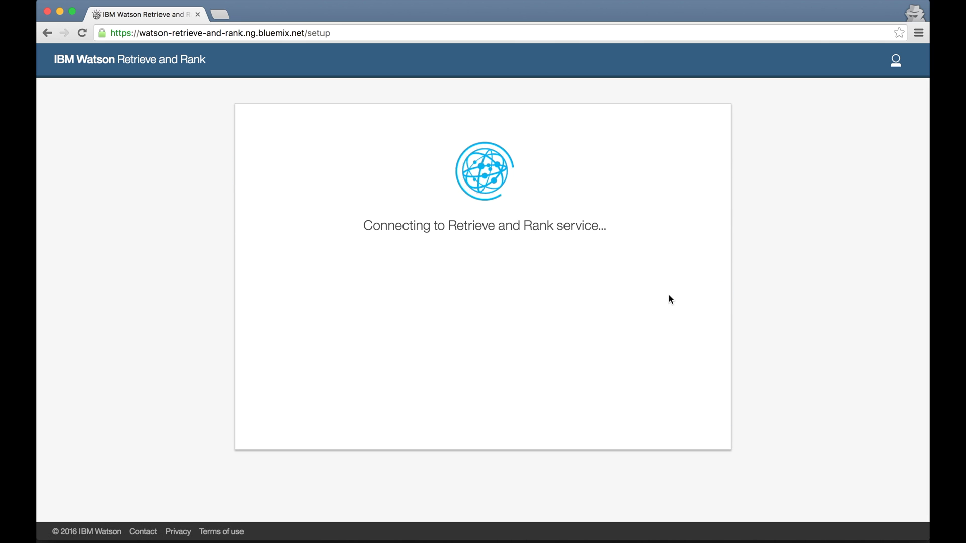
# Create a cluster named demo-cluster.
pyautogui.click(556, 216)
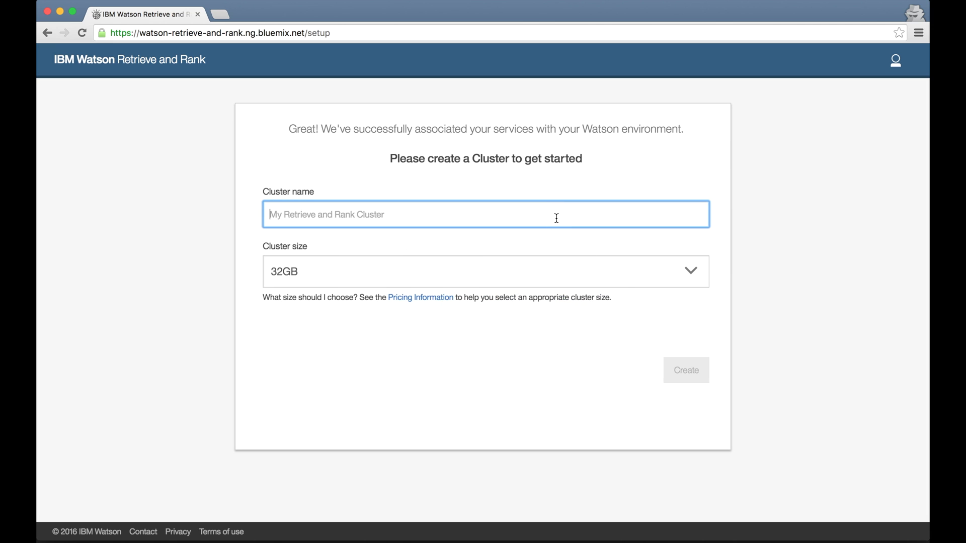
pyautogui.write('demo-cluster')
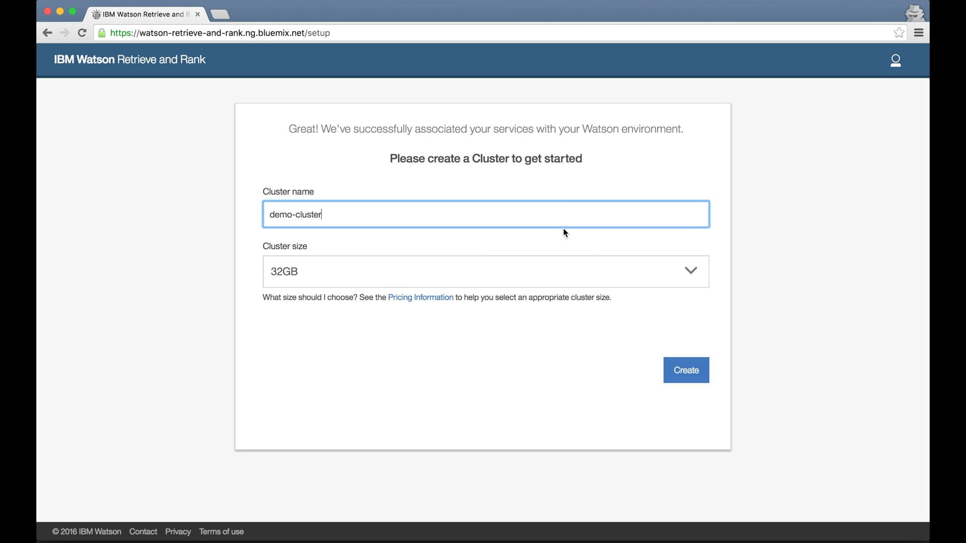
pyautogui.click(697, 377)
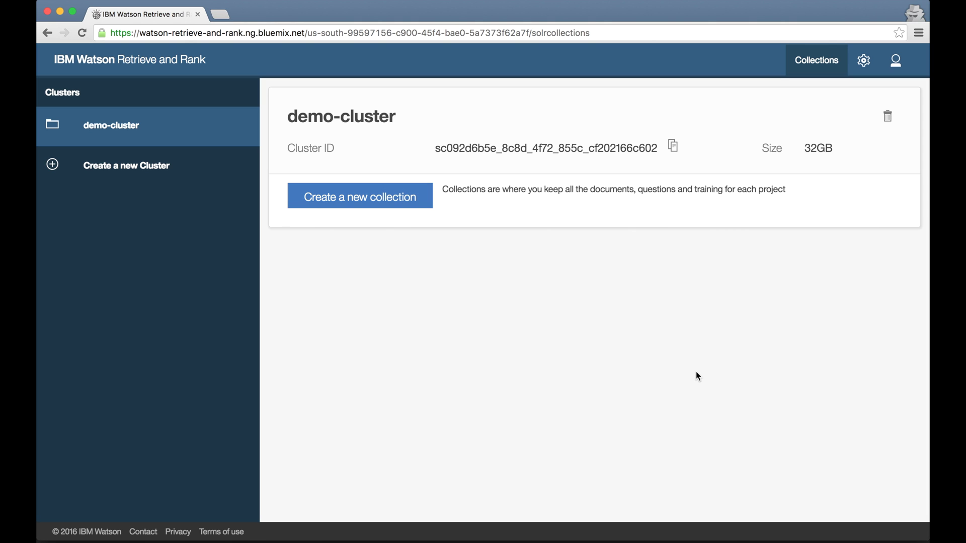
# Add a collection named demo-collection to the cluster and open its workspace.
pyautogui.click(400, 202)
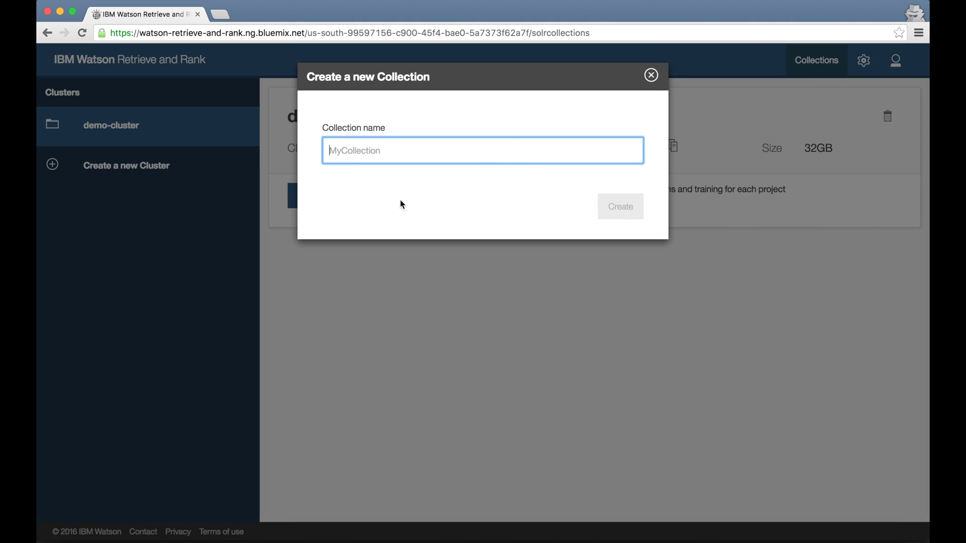
pyautogui.write('demo-collection')
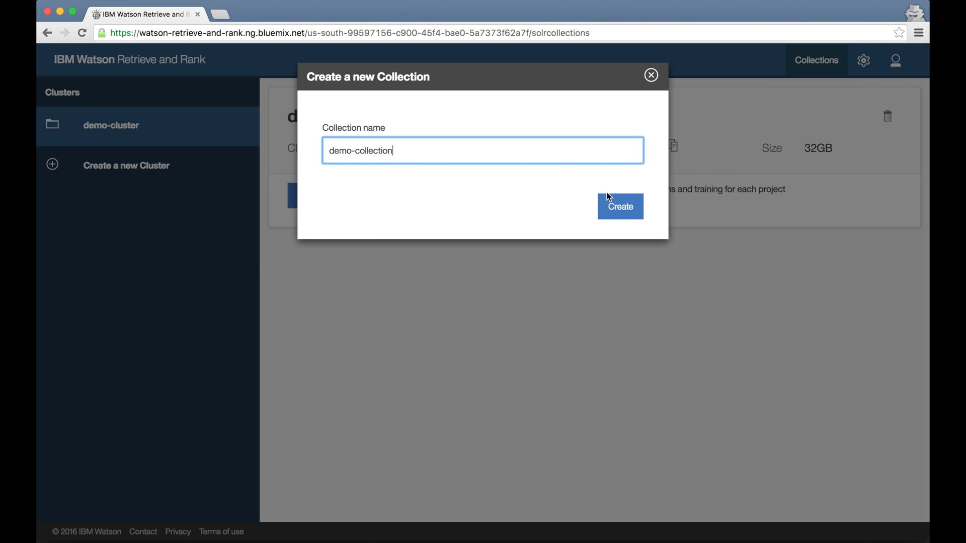
pyautogui.click(610, 197)
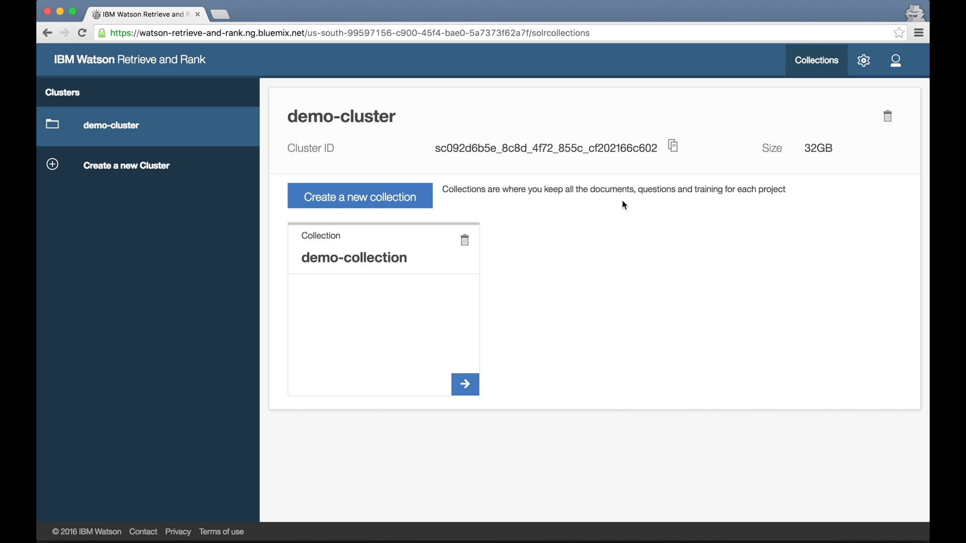
pyautogui.click(464, 384)
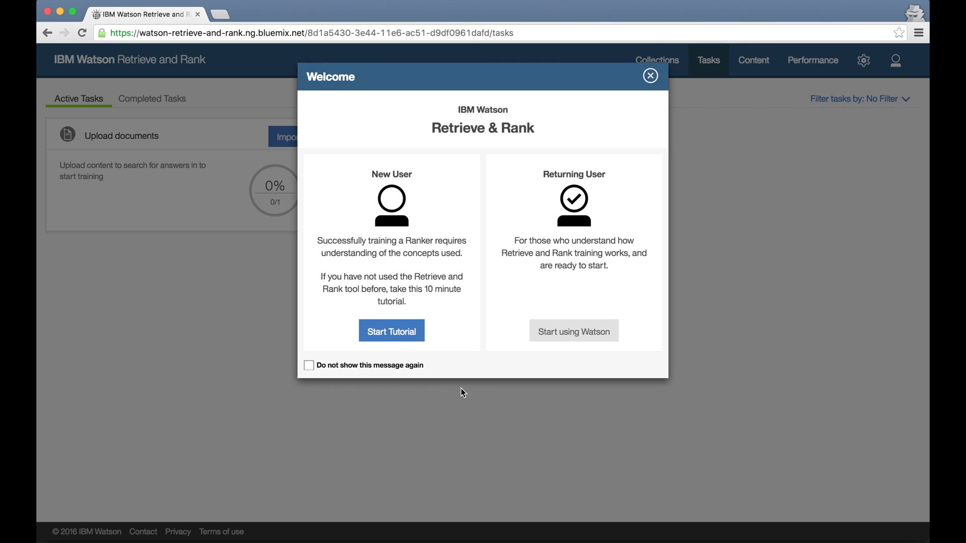
# Turn off the welcome message and step through Lesson 1's Tasks, Content and Performance parts to completion.
pyautogui.click(394, 366)
pyautogui.click(404, 330)
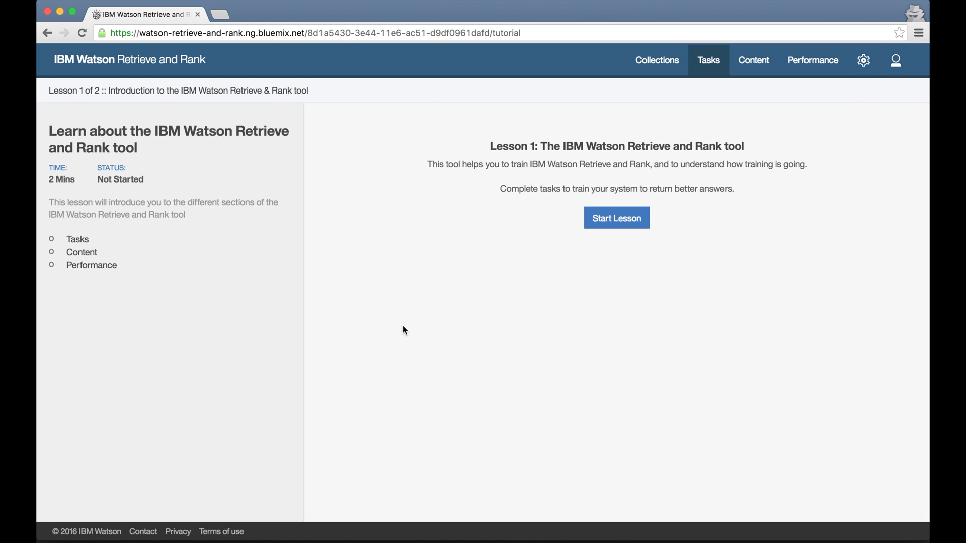
pyautogui.click(629, 223)
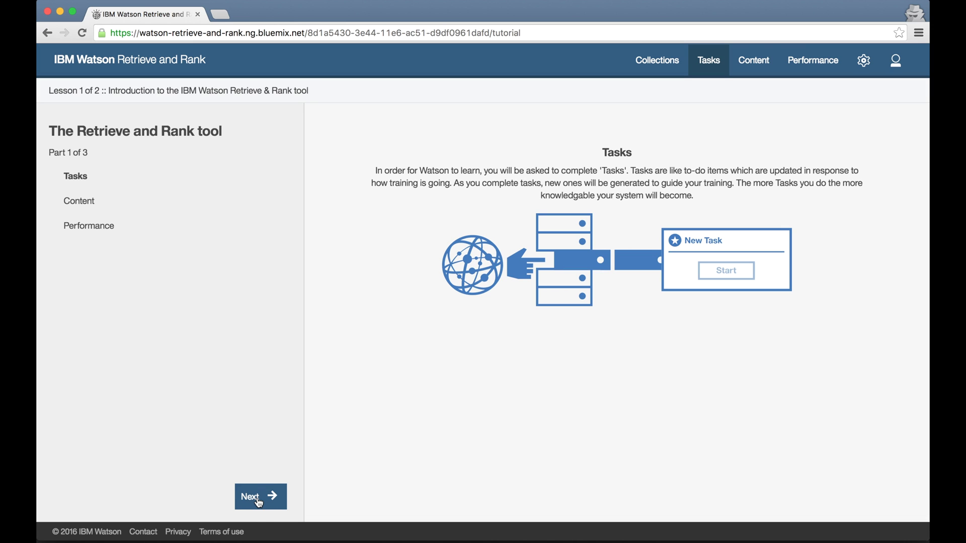
pyautogui.click(259, 498)
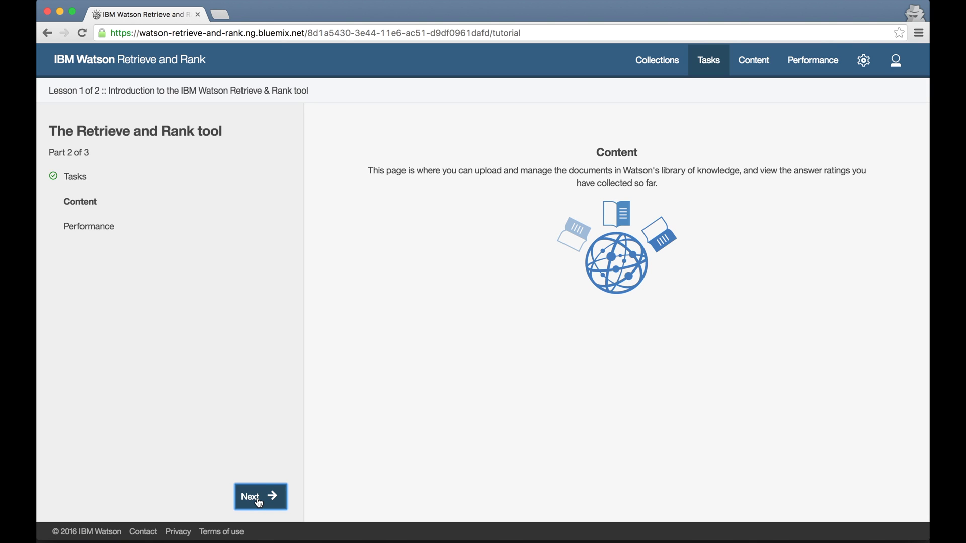
pyautogui.click(259, 499)
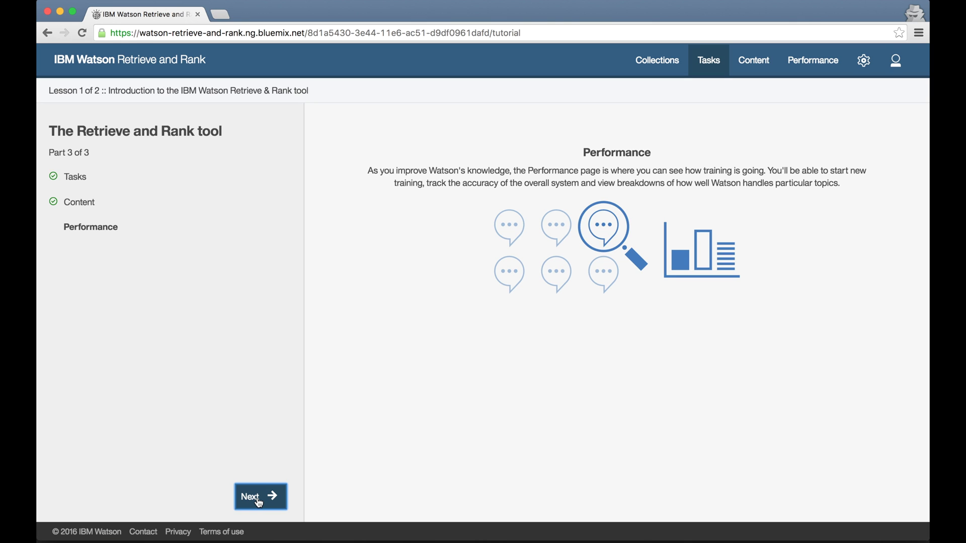
pyautogui.click(258, 500)
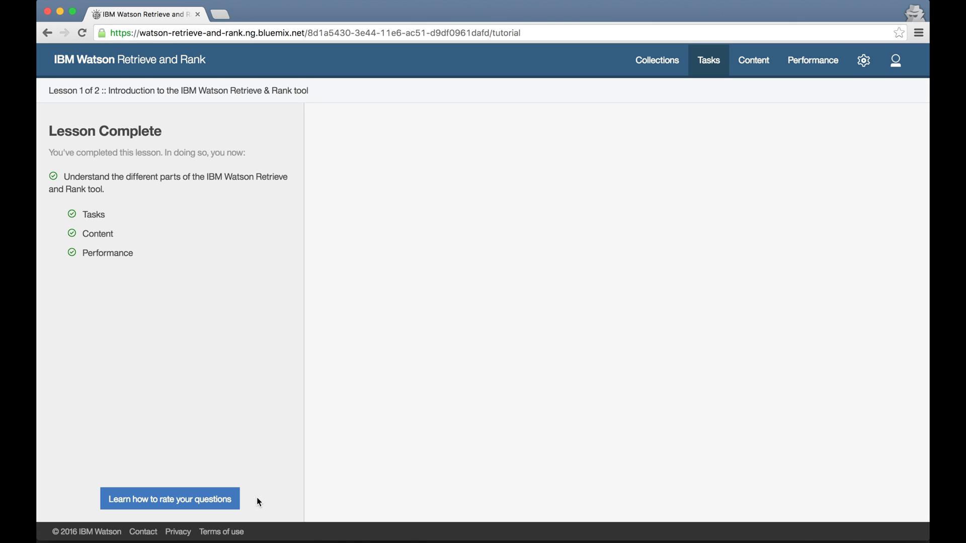
# Start the 'Learn how to rate your questions' lesson and advance to its first largest-land-animal question.
pyautogui.click(210, 502)
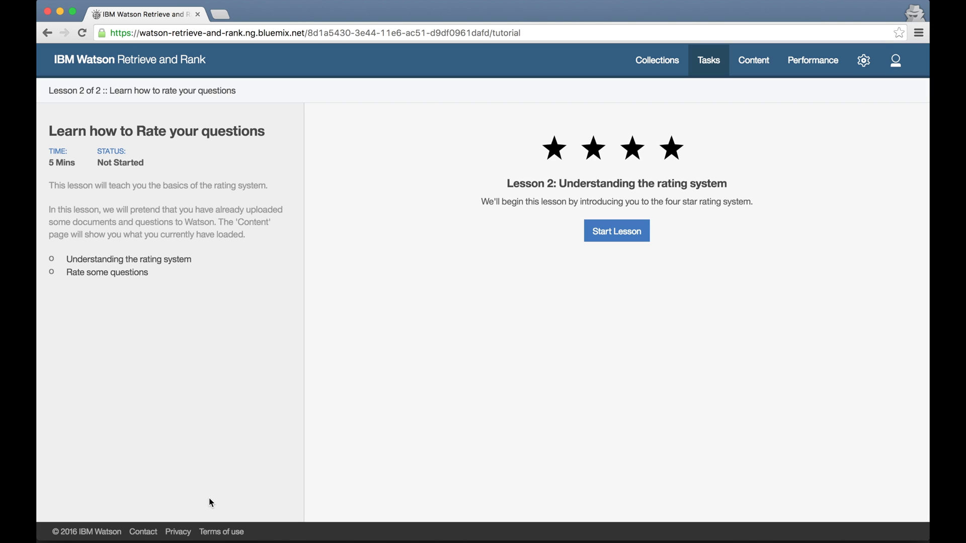
pyautogui.click(625, 233)
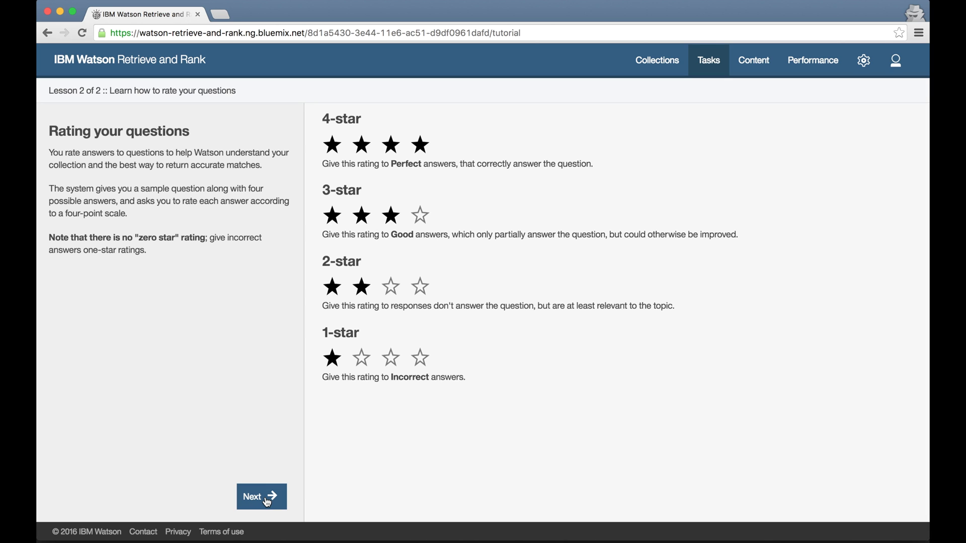
pyautogui.click(267, 501)
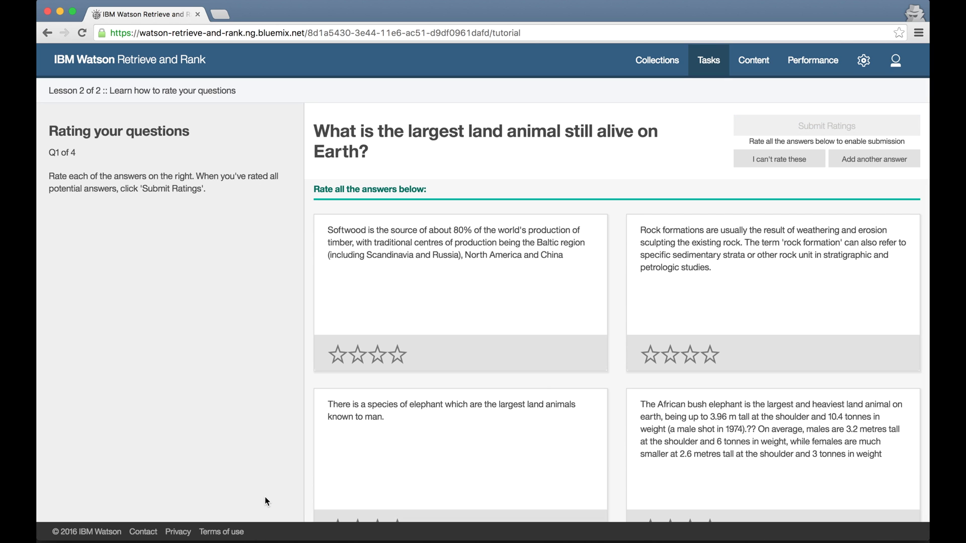
# Rate the land-animal answers: Softwood and rock formation incorrect, elephant species three stars, African bush elephant four.
pyautogui.click(337, 355)
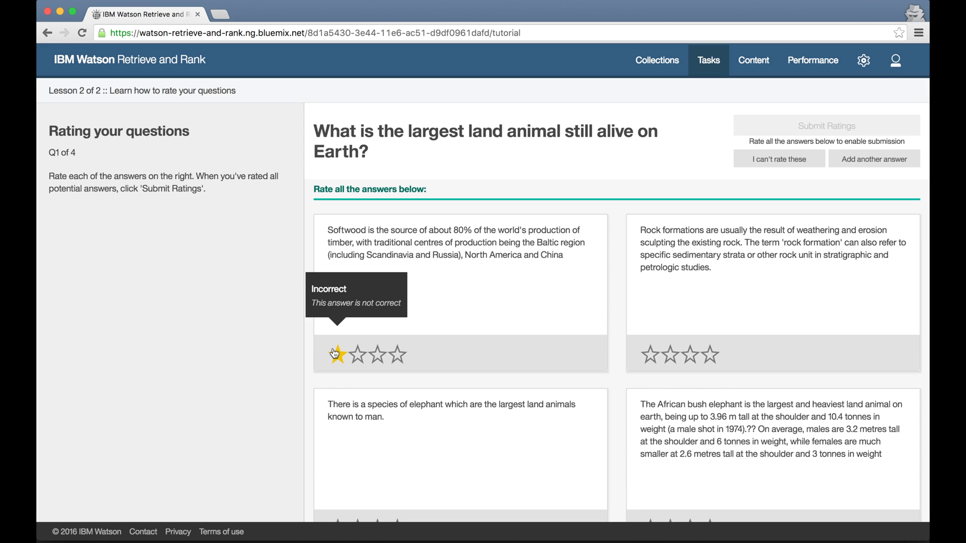
pyautogui.click(650, 355)
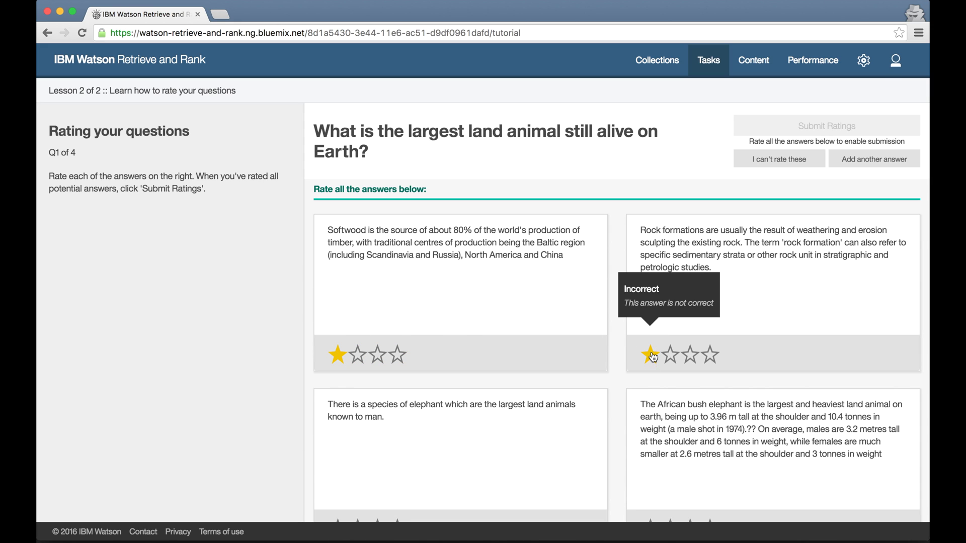
pyautogui.scroll(-1, 468, 492)
pyautogui.click(399, 489)
pyautogui.click(710, 488)
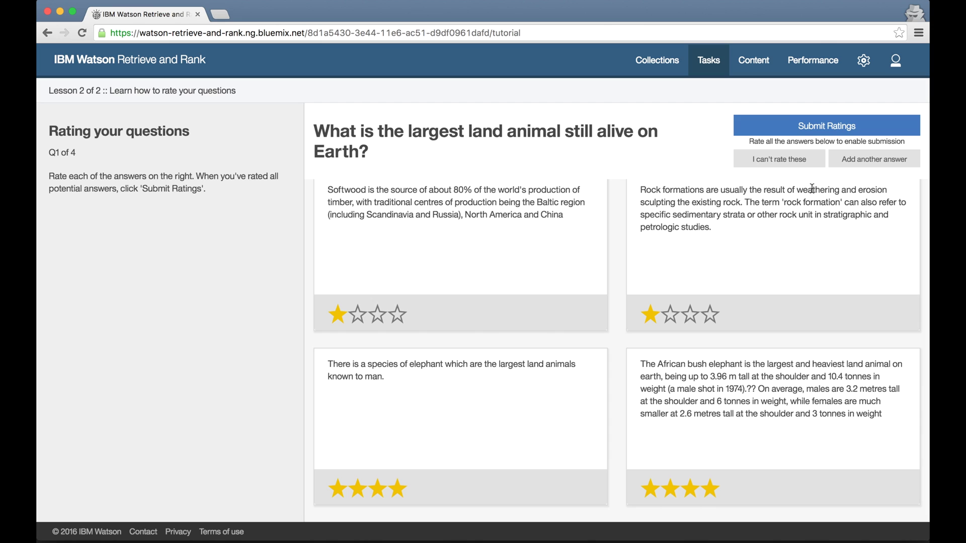
pyautogui.click(827, 126)
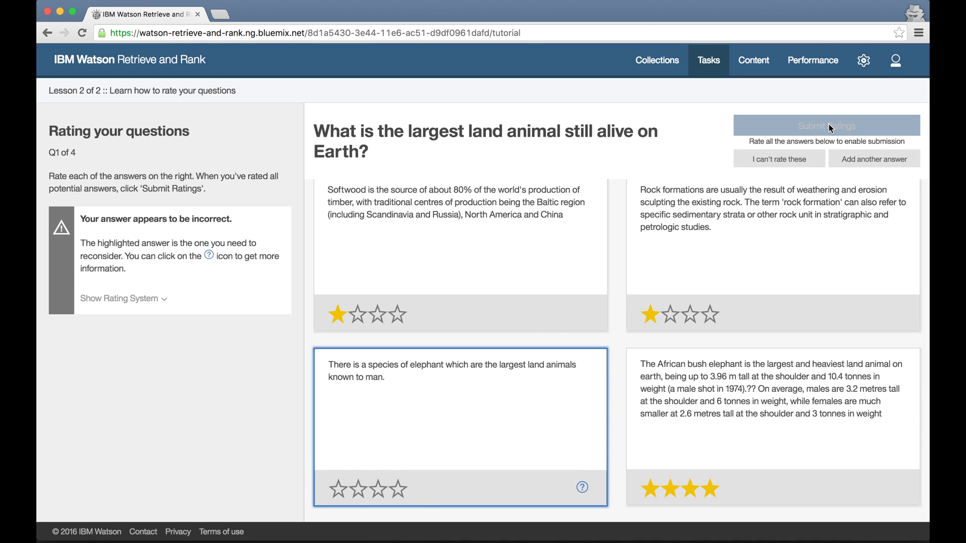
pyautogui.click(160, 299)
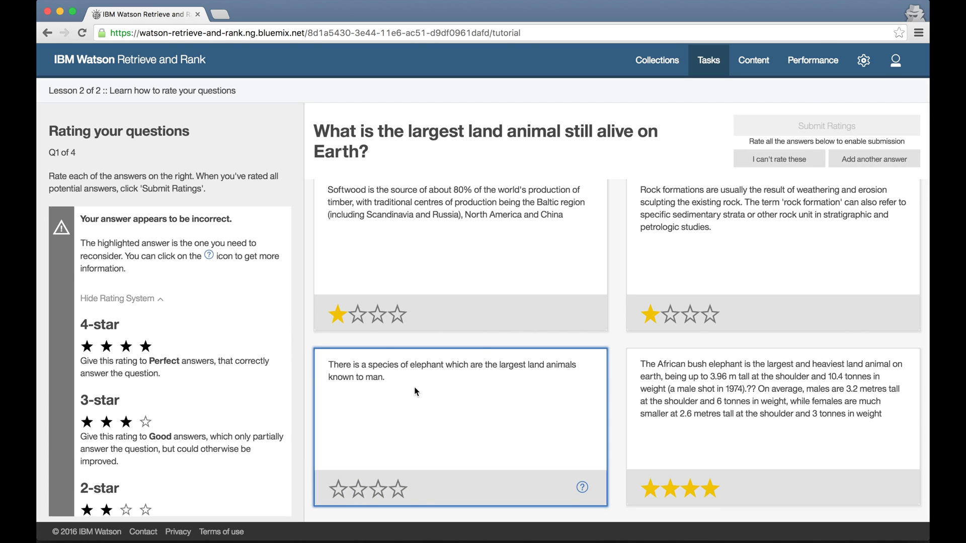
pyautogui.click(582, 487)
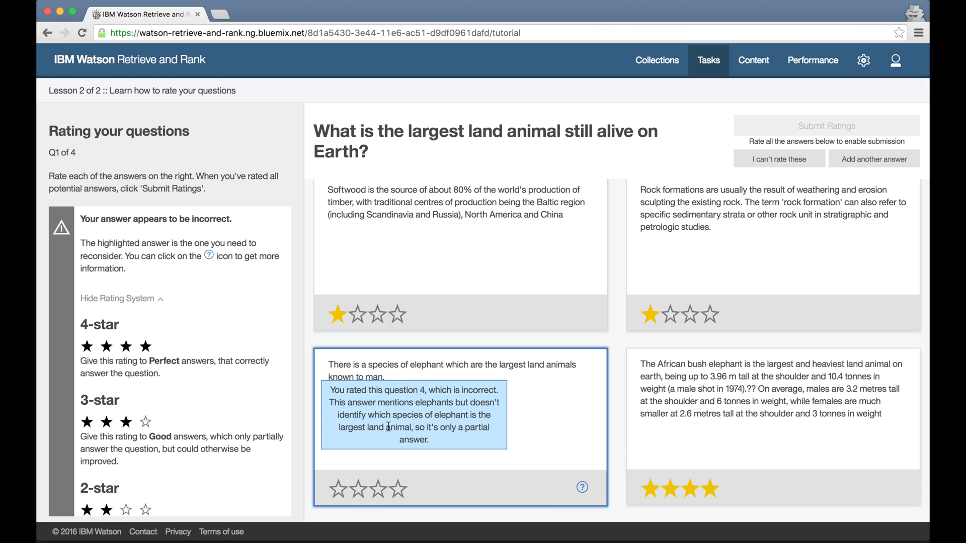
pyautogui.click(377, 495)
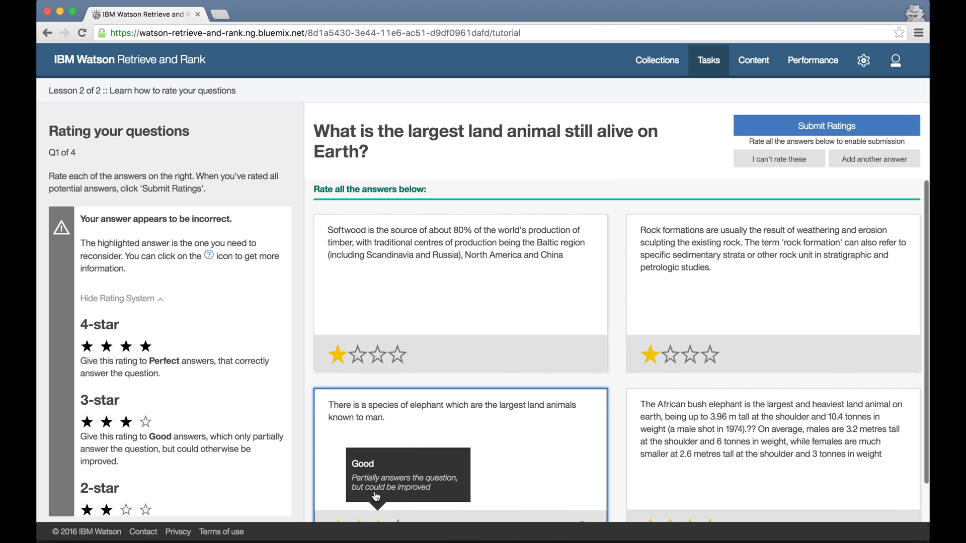
pyautogui.click(823, 127)
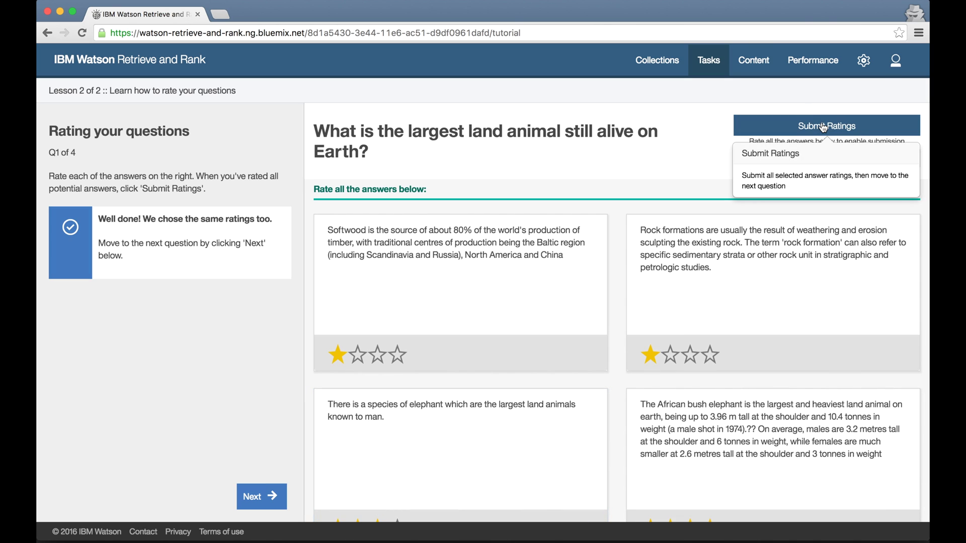
# Rate the dolphin answers: whistle four stars, sonar three stars, social creatures two stars.
pyautogui.click(256, 499)
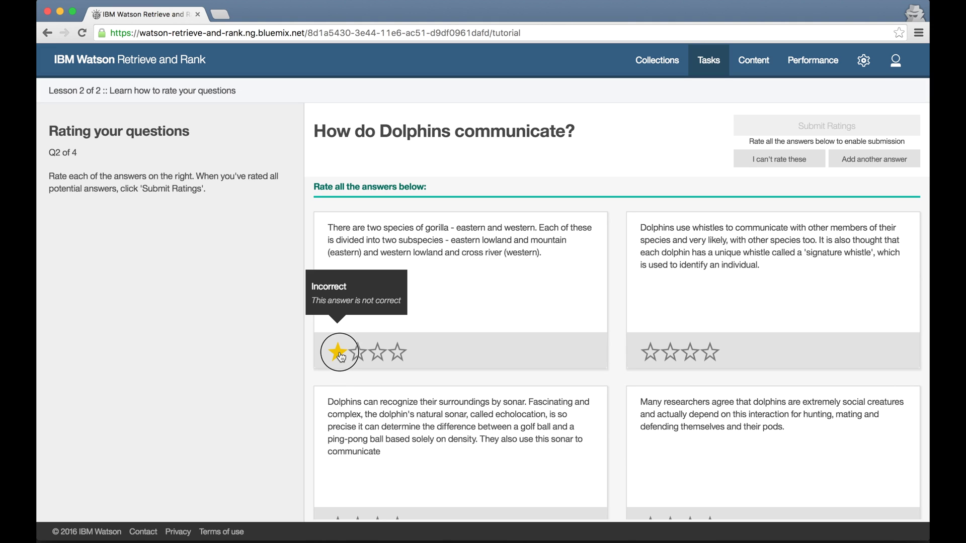
pyautogui.click(710, 352)
pyautogui.scroll(-2, 443, 445)
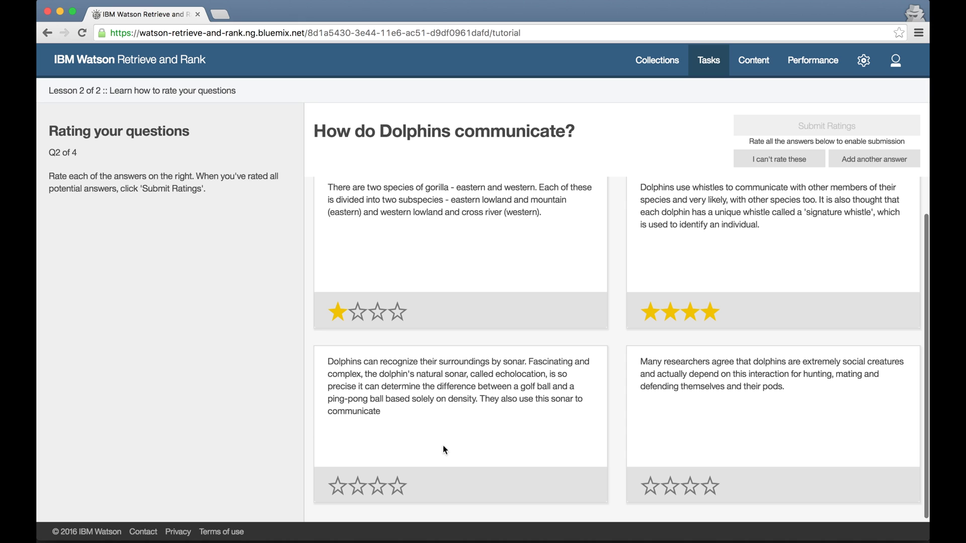
pyautogui.click(377, 486)
pyautogui.click(644, 487)
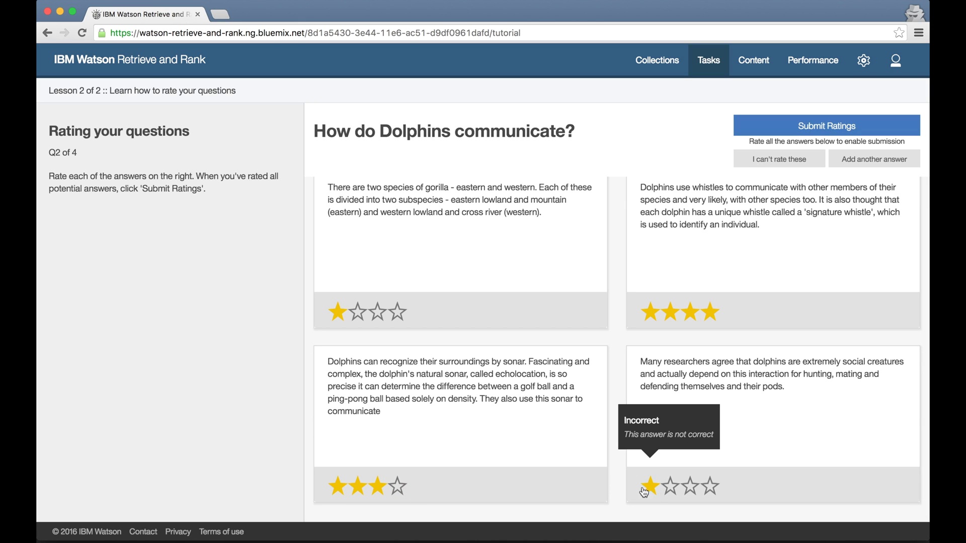
pyautogui.click(821, 127)
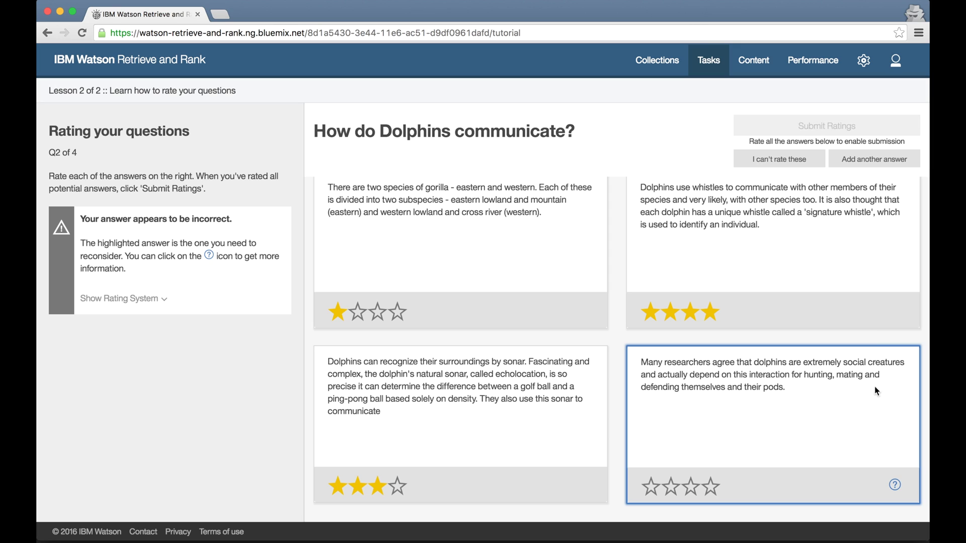
pyautogui.click(896, 487)
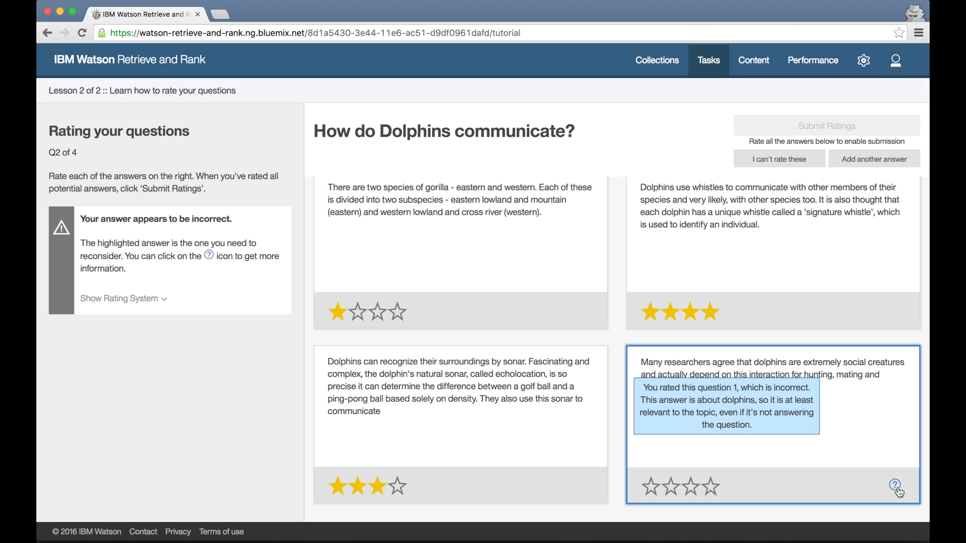
pyautogui.click(672, 488)
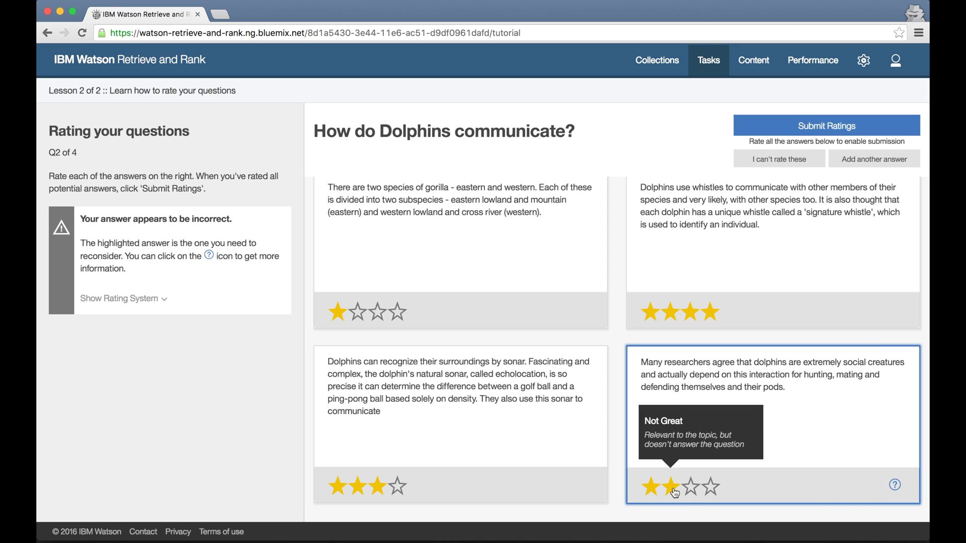
pyautogui.click(827, 126)
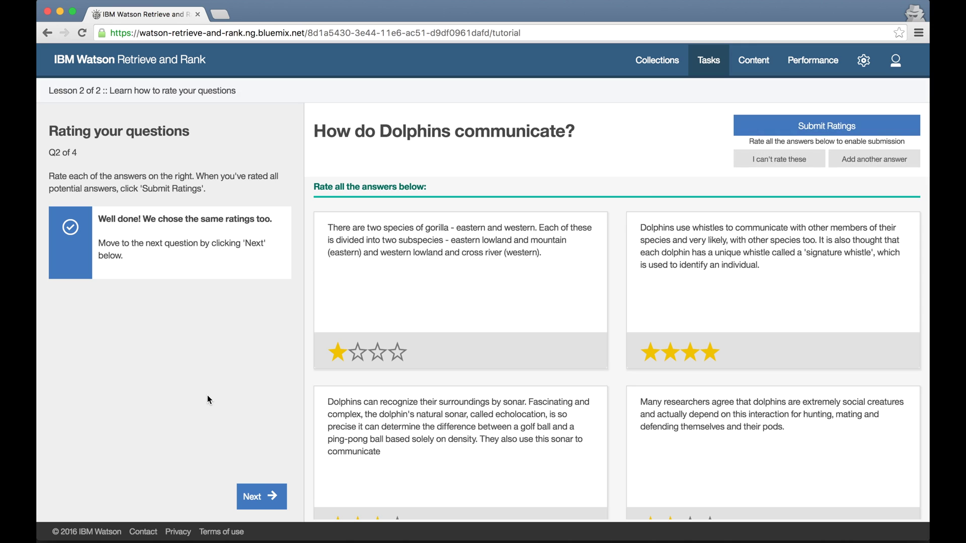
# Rate the cheetah answers: peregrine falcon and lions incorrect, hunting leopard two stars, speed comparison three.
pyautogui.click(259, 496)
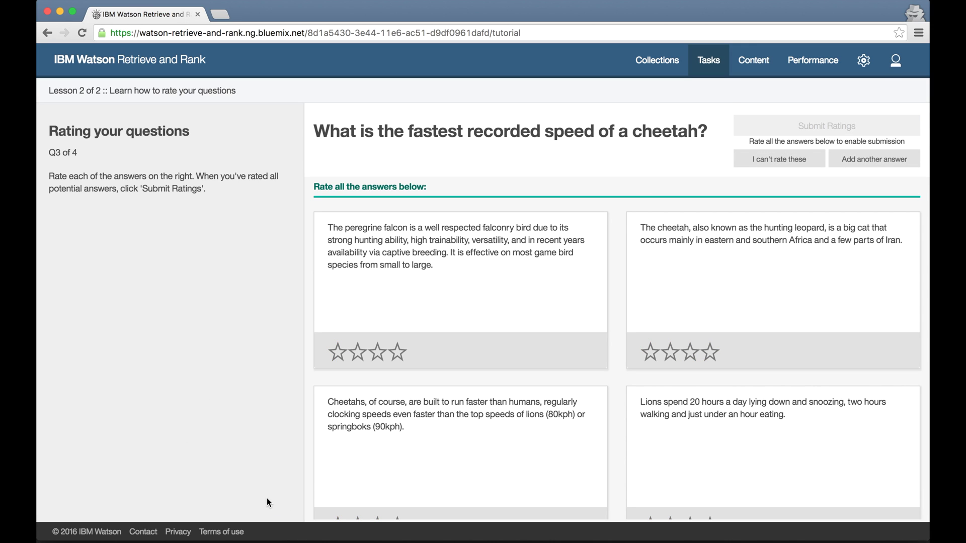
pyautogui.click(338, 354)
pyautogui.click(670, 354)
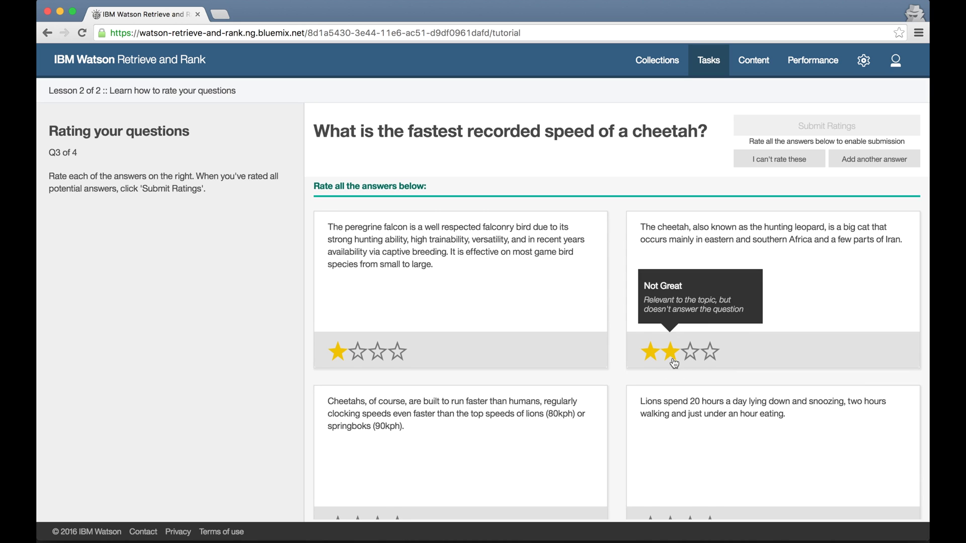
pyautogui.scroll(-1, 669, 353)
pyautogui.click(650, 486)
pyautogui.click(377, 486)
pyautogui.click(827, 126)
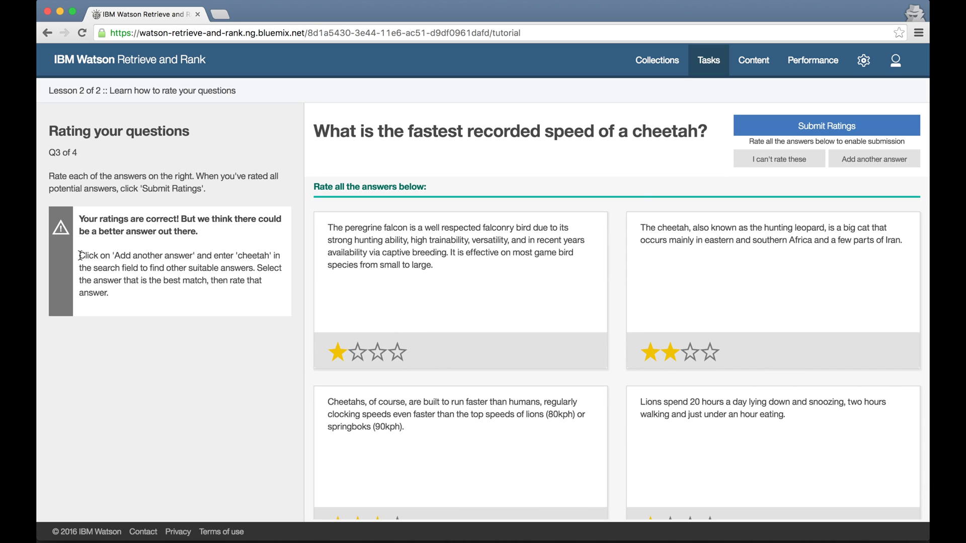
pyautogui.click(863, 159)
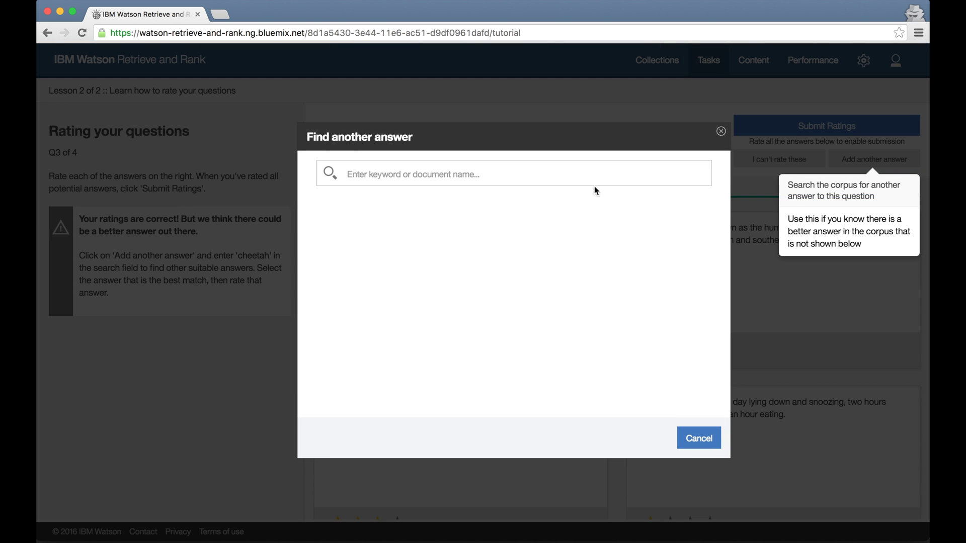
# Search 'cheetah', add the 98 km/h answer with four stars, submit, and move to question 4.
pyautogui.click(578, 174)
pyautogui.write('cheetah')
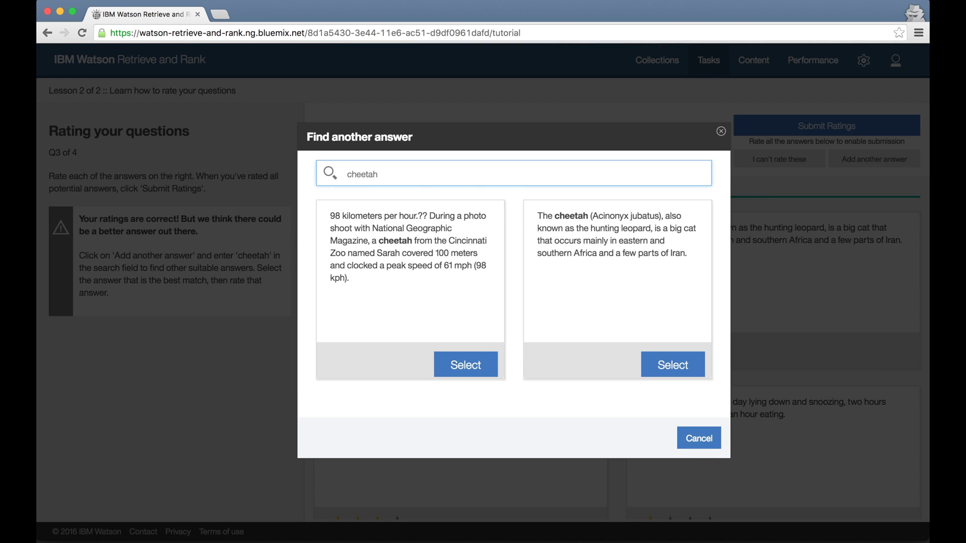
pyautogui.click(465, 365)
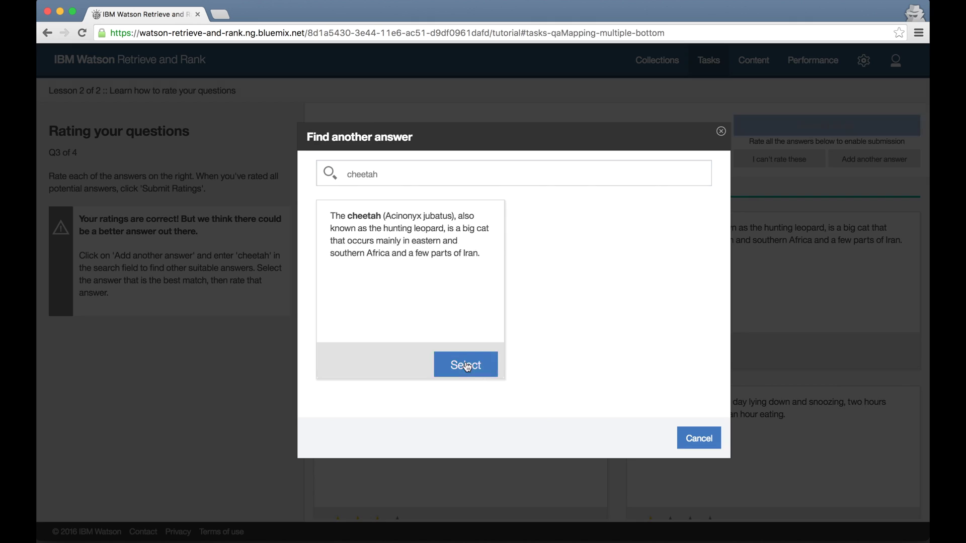
pyautogui.click(398, 485)
pyautogui.scroll(5, 709, 245)
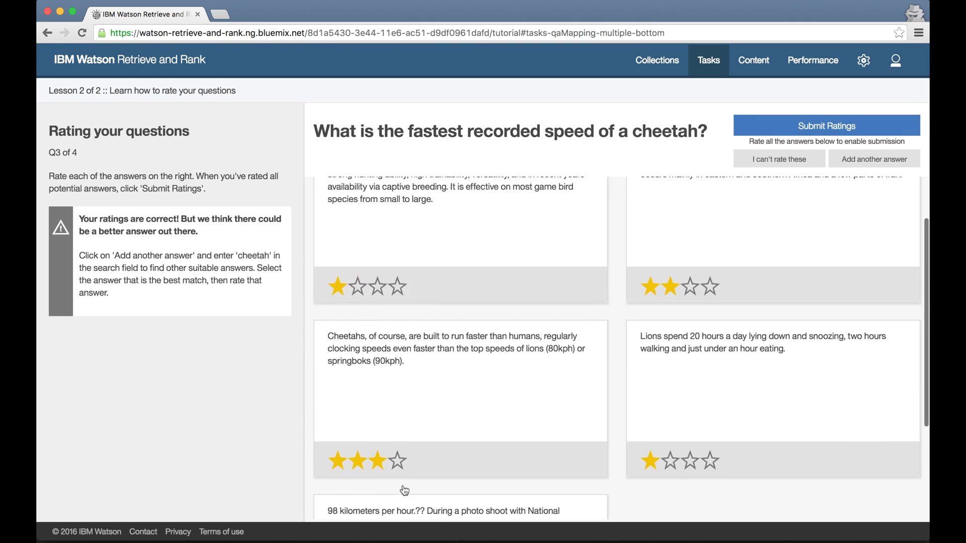
pyautogui.click(827, 126)
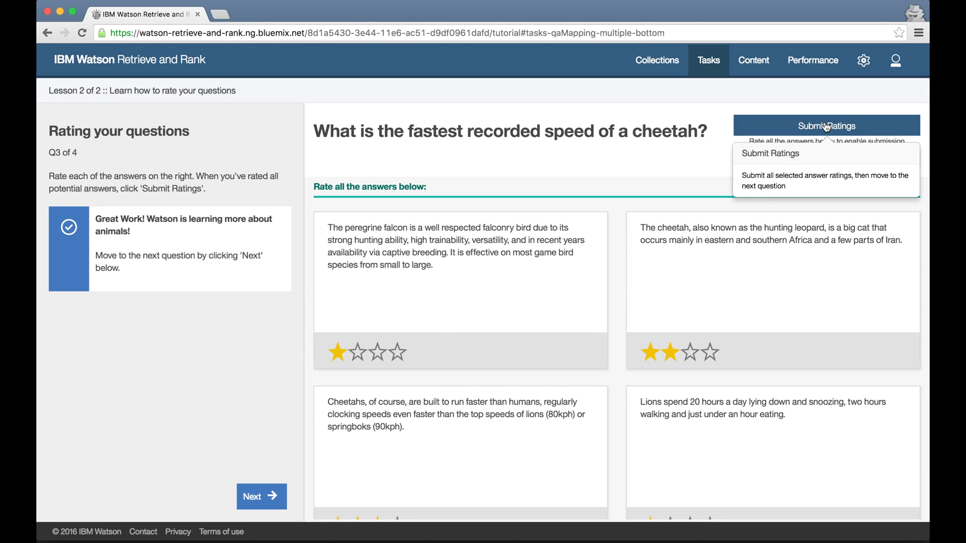
pyautogui.click(261, 498)
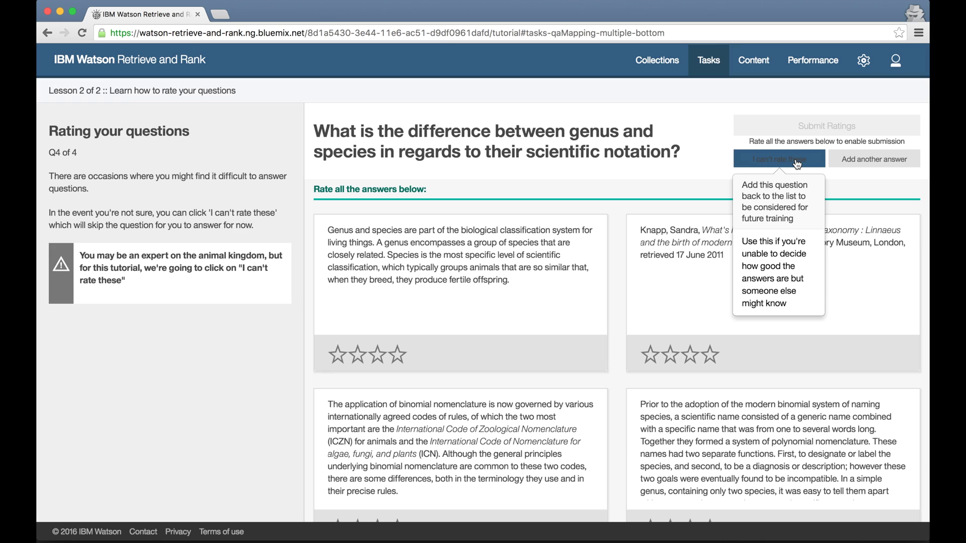
# Skip the genus-and-species question, complete the tutorial, and return to tasks to start importing documents.
pyautogui.click(797, 164)
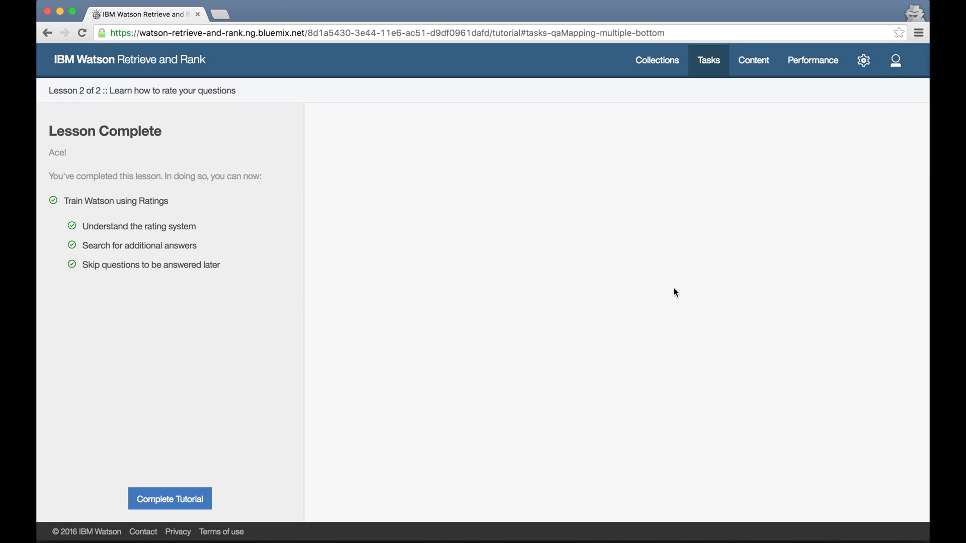
pyautogui.click(185, 507)
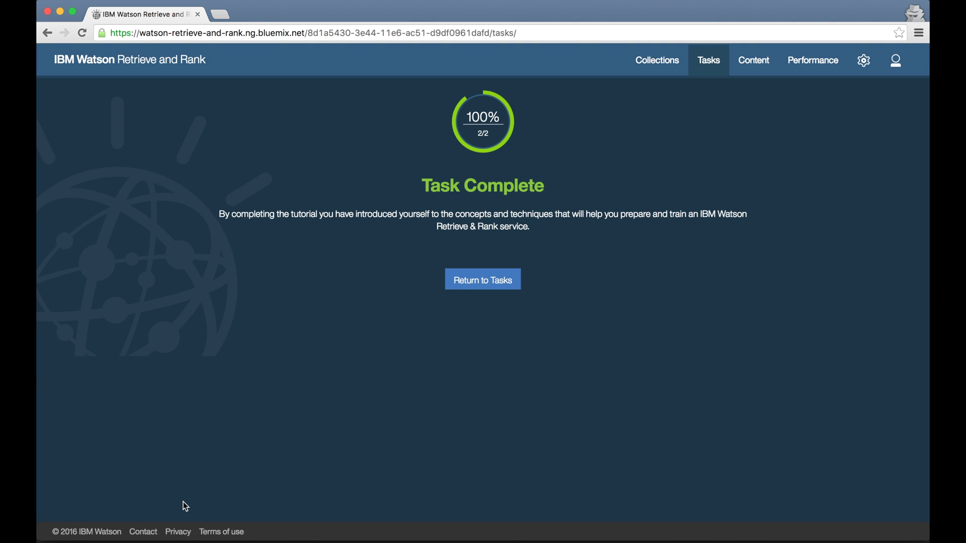
pyautogui.click(490, 288)
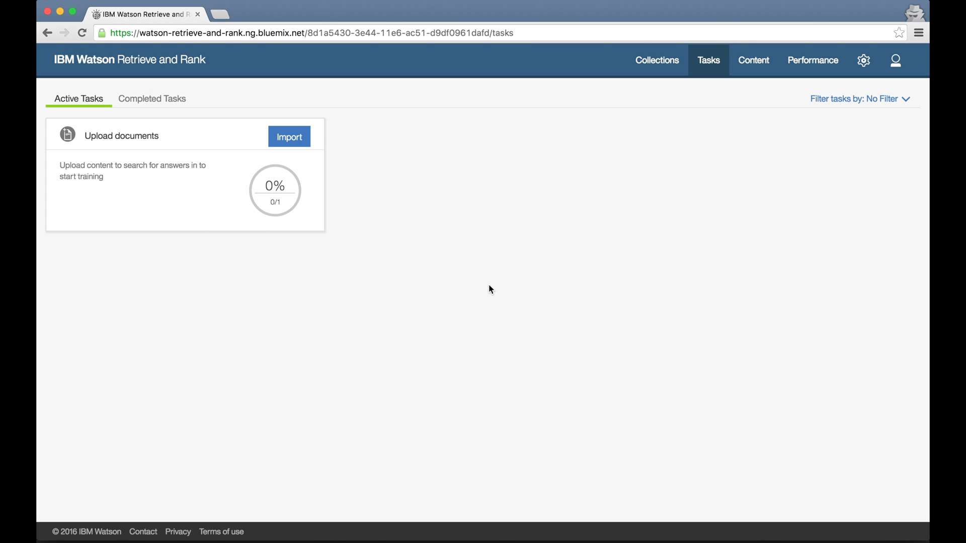
pyautogui.click(300, 143)
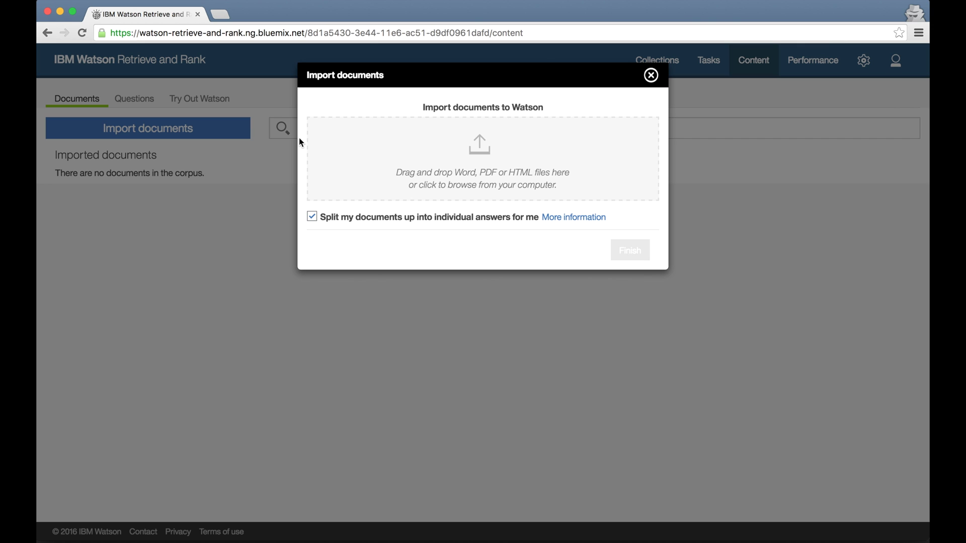
# Expand and collapse the note on splitting documents into answers, then switch to the rnr_demo folder.
pyautogui.click(579, 218)
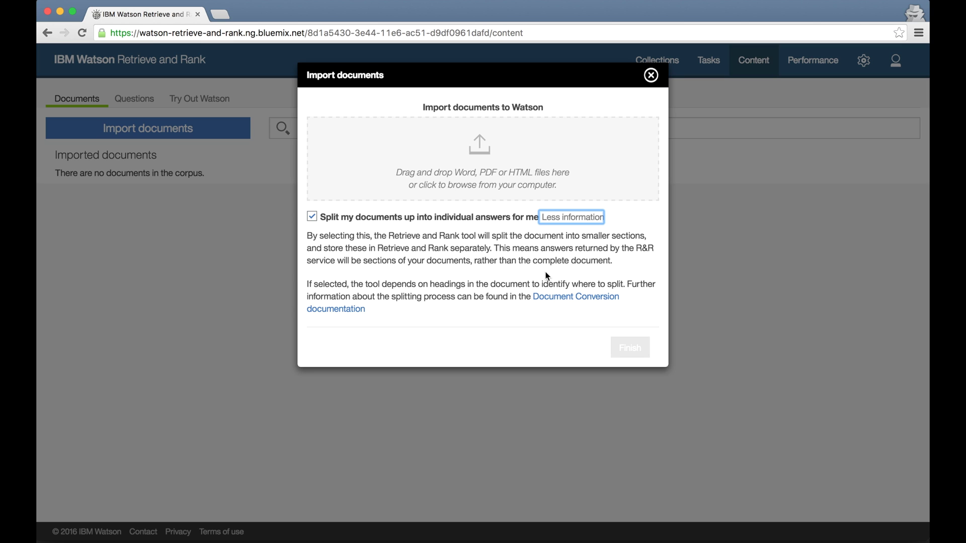
pyautogui.click(576, 220)
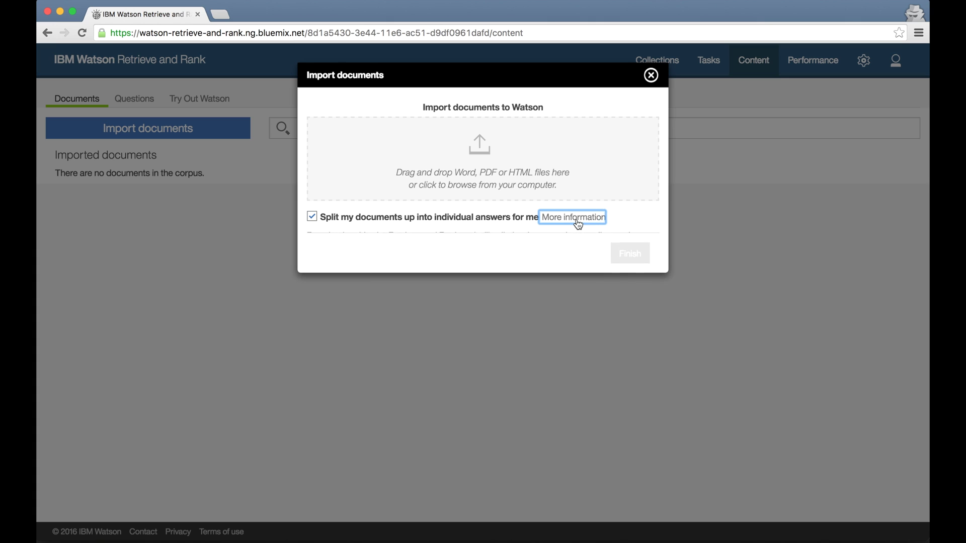
pyautogui.press('super+Tab')
pyautogui.press('super+Tab')
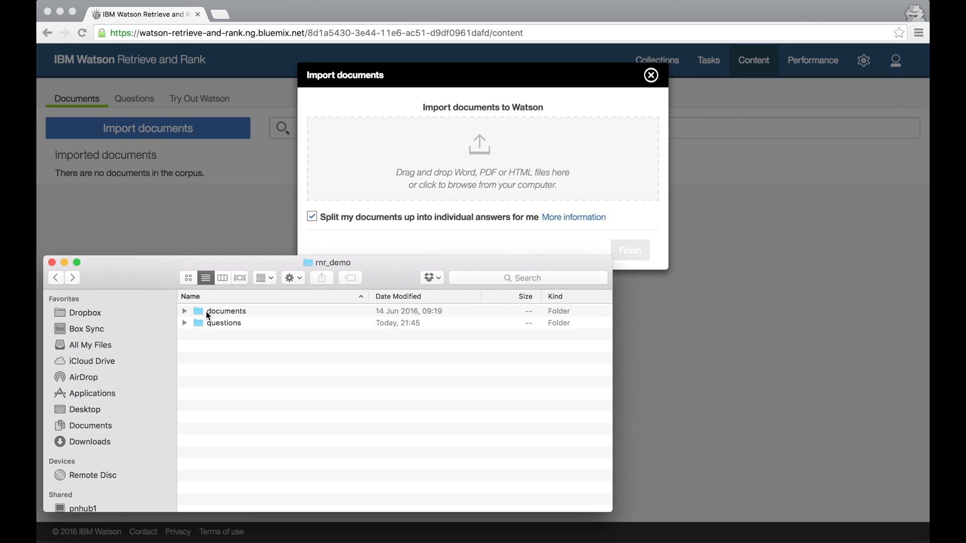
# Import all 35 files from the documents folder, then open andymurray-wikipedia.docx with its 59 answer units.
pyautogui.doubleClick(221, 312)
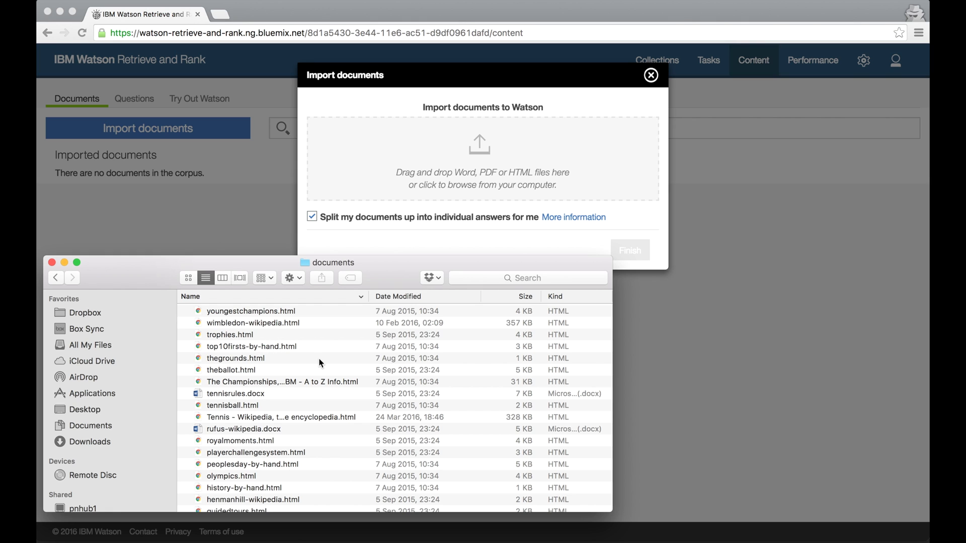
pyautogui.press('super+a')
pyautogui.moveTo(321, 362); pyautogui.dragTo(375, 155)
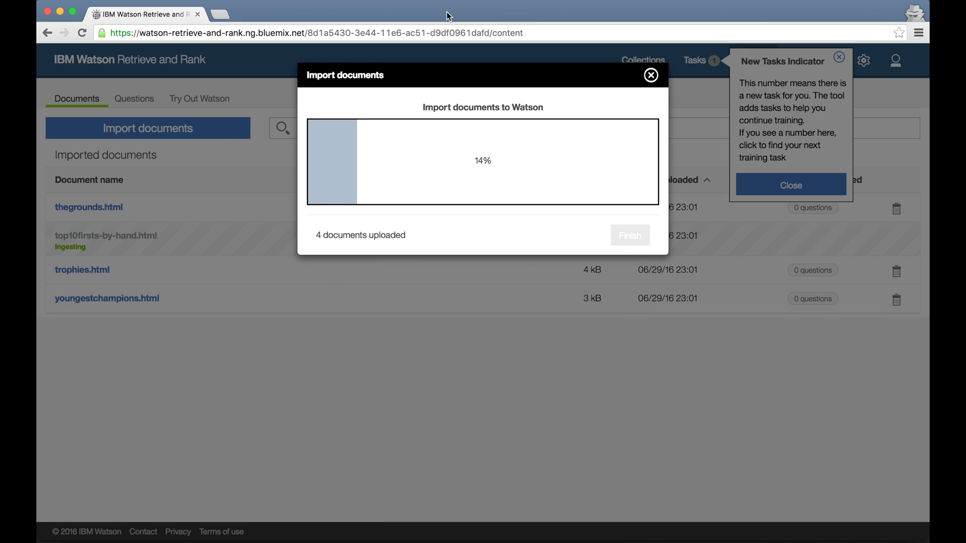
pyautogui.click(447, 16)
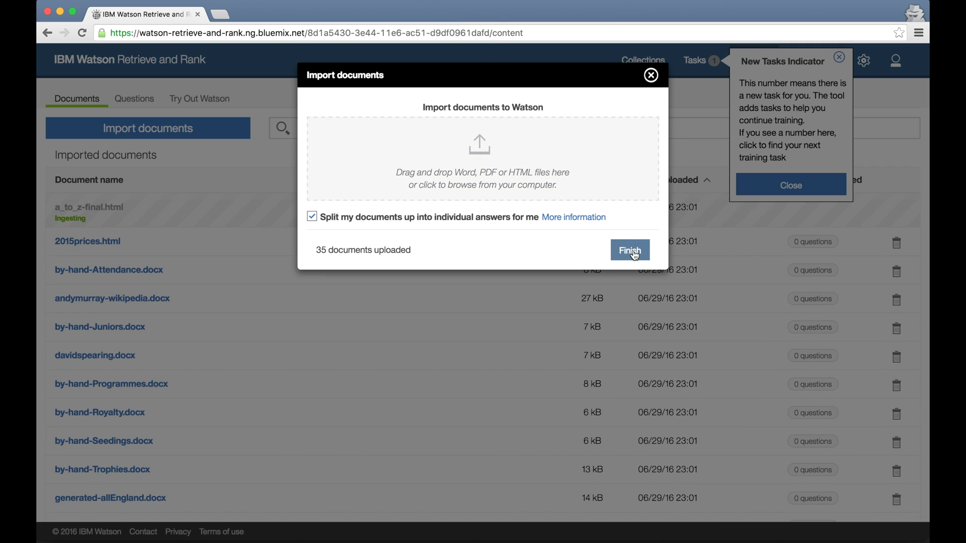
pyautogui.click(630, 250)
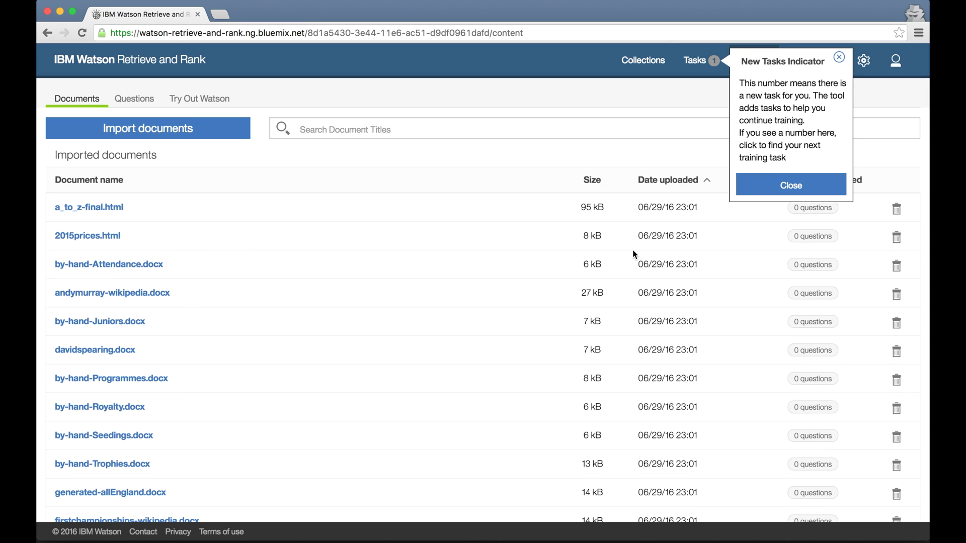
pyautogui.click(132, 295)
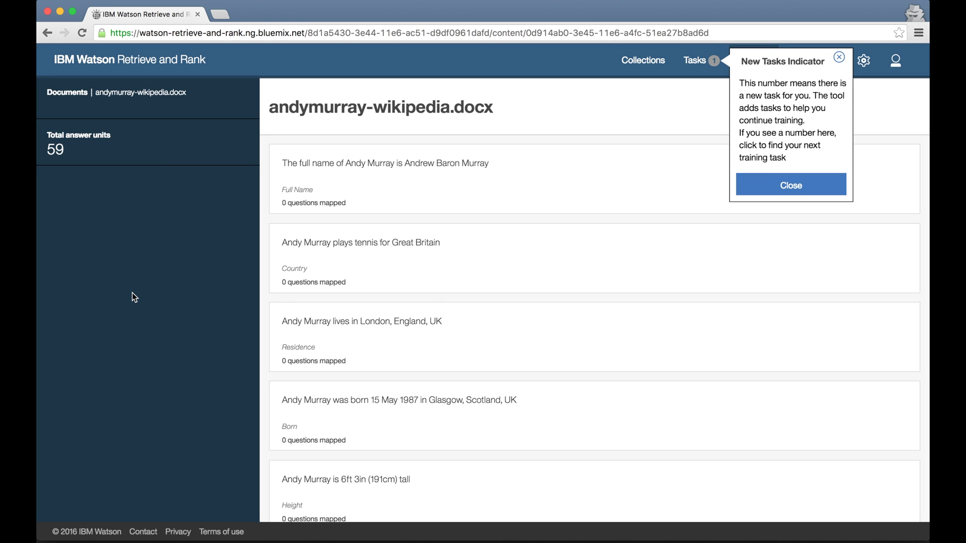
# Scroll through andymurray-wikipedia.docx's answer units, such as Full Name and Prize Money, then back up.
pyautogui.scroll(-15, 509, 416)
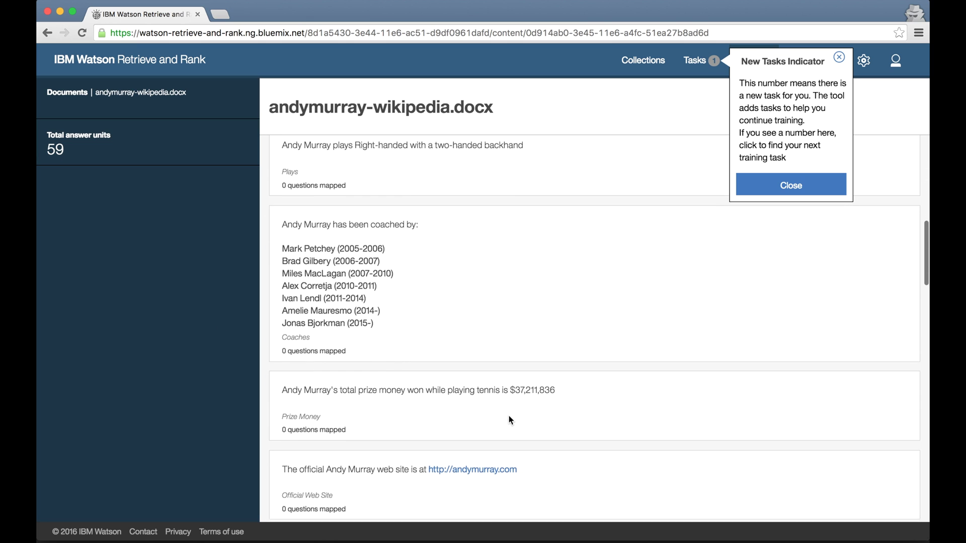
pyautogui.scroll(-3, 508, 417)
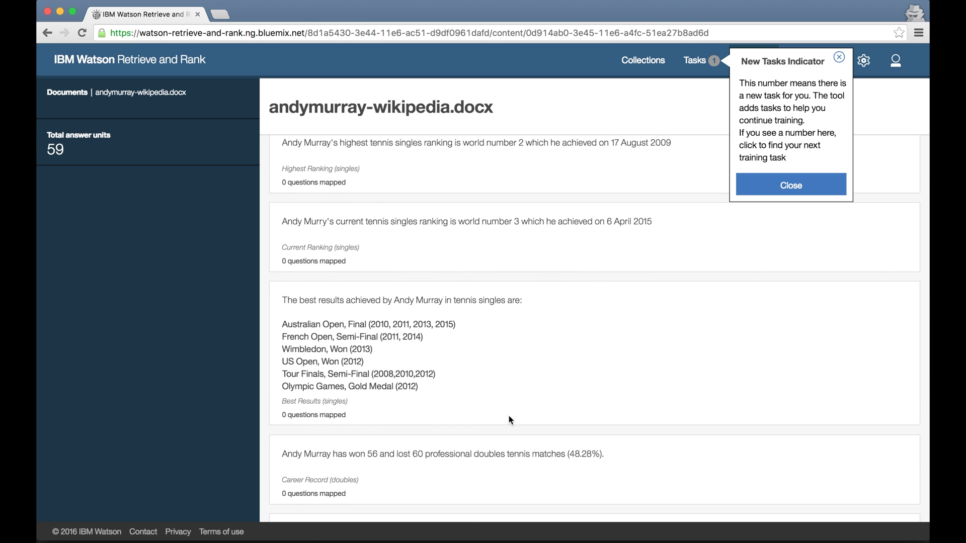
pyautogui.scroll(8, 509, 416)
pyautogui.scroll(10, 508, 416)
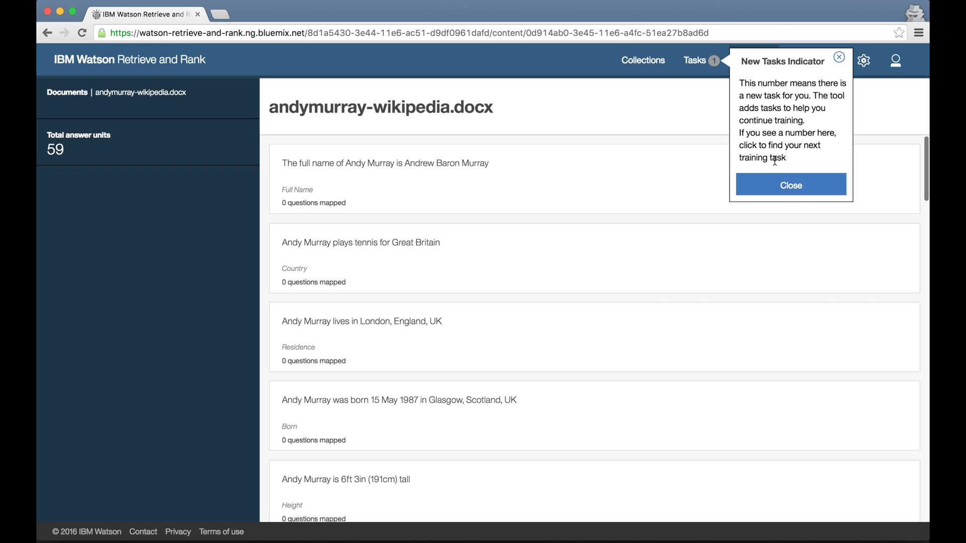
# Import a questions .txt file with 436 questions, then show the active tasks with Priority training at 0/50.
pyautogui.click(704, 70)
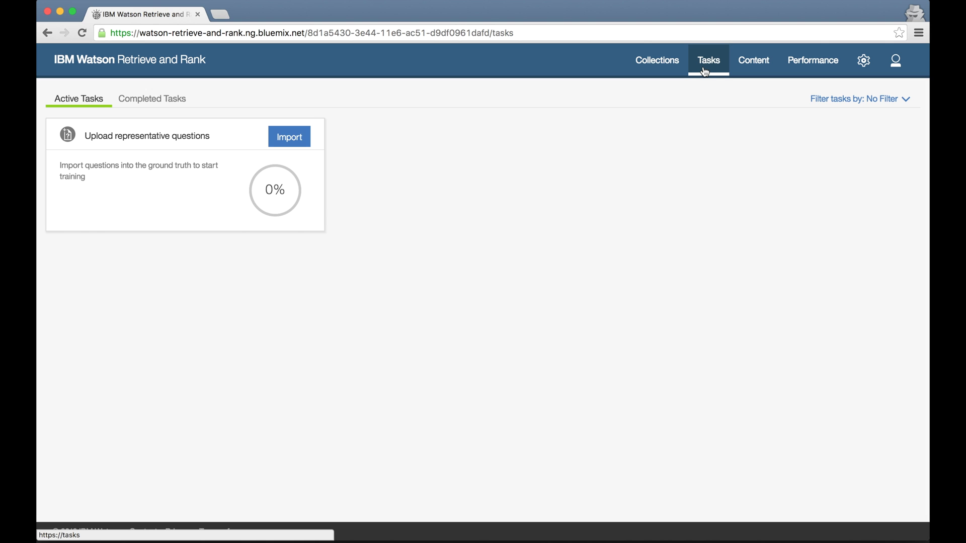
pyautogui.click(289, 136)
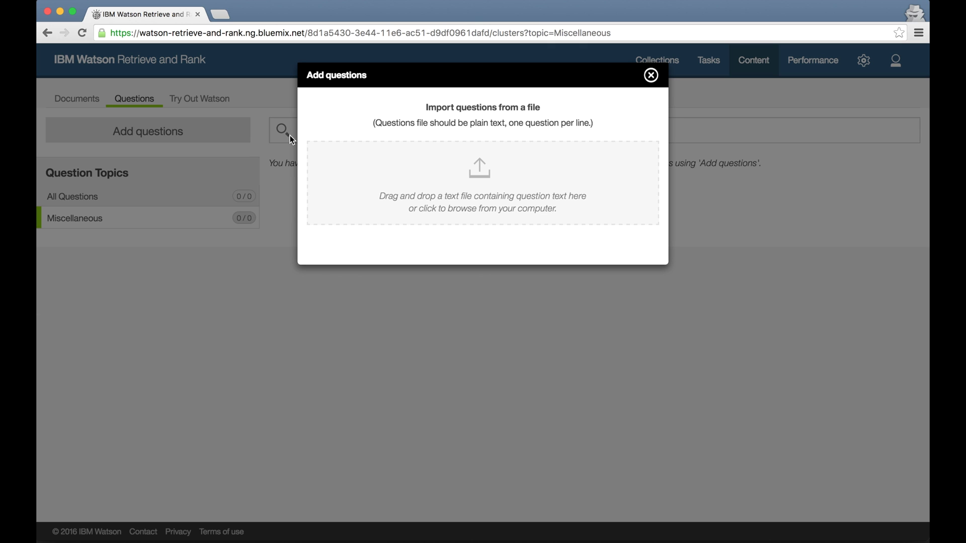
pyautogui.press('super+Tab')
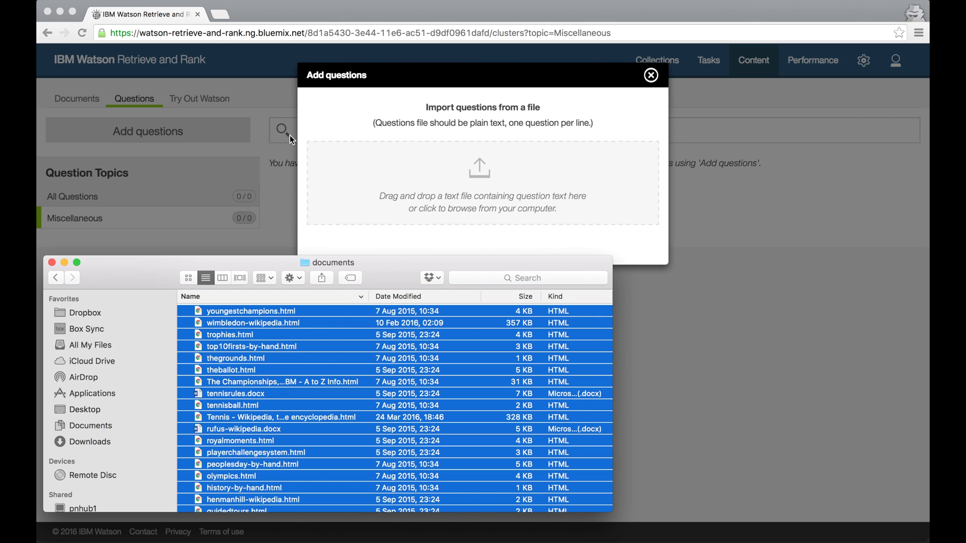
pyautogui.click(57, 278)
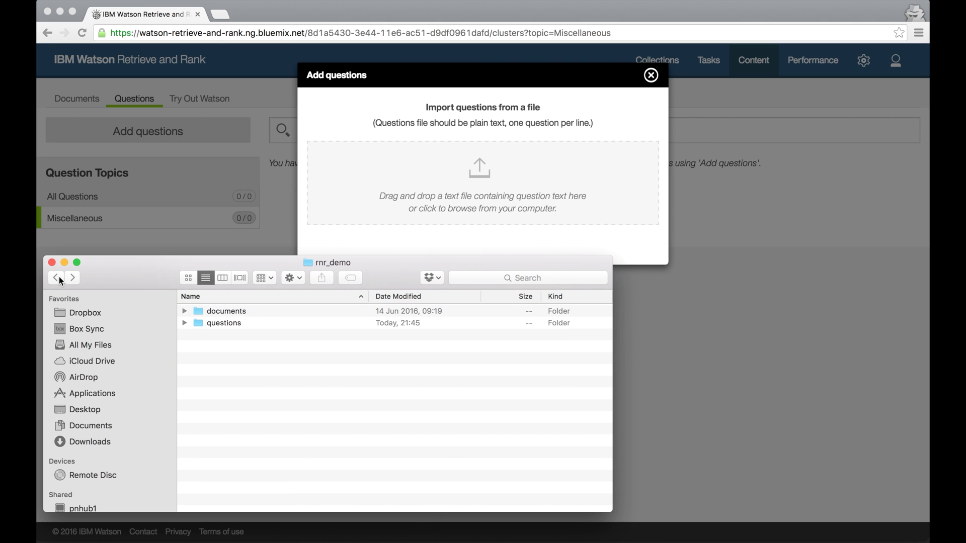
pyautogui.doubleClick(230, 323)
pyautogui.moveTo(241, 323); pyautogui.dragTo(450, 192)
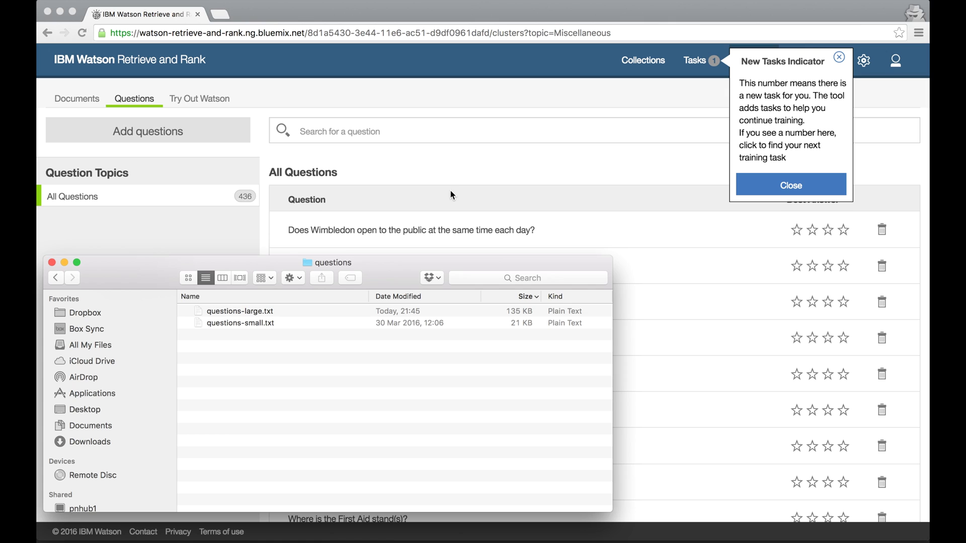
pyautogui.click(411, 12)
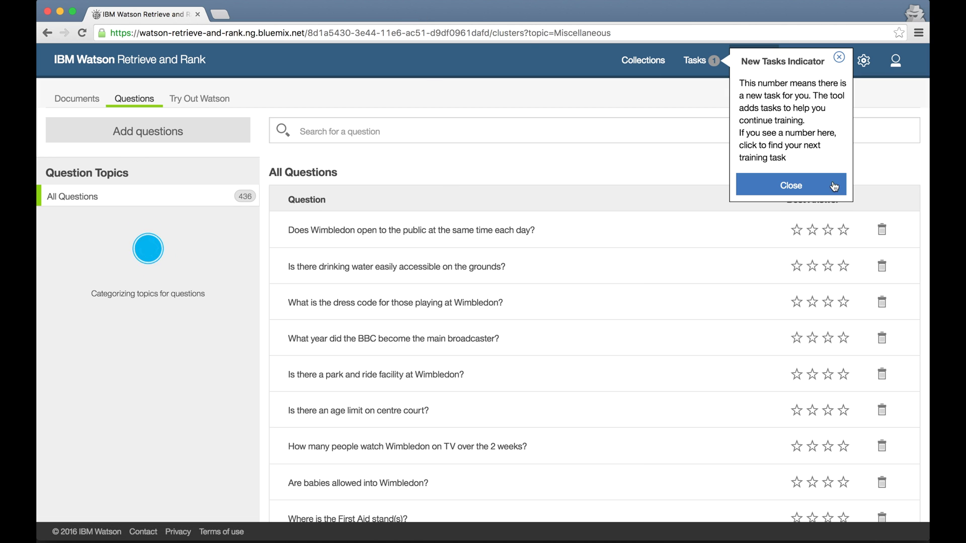
pyautogui.click(799, 186)
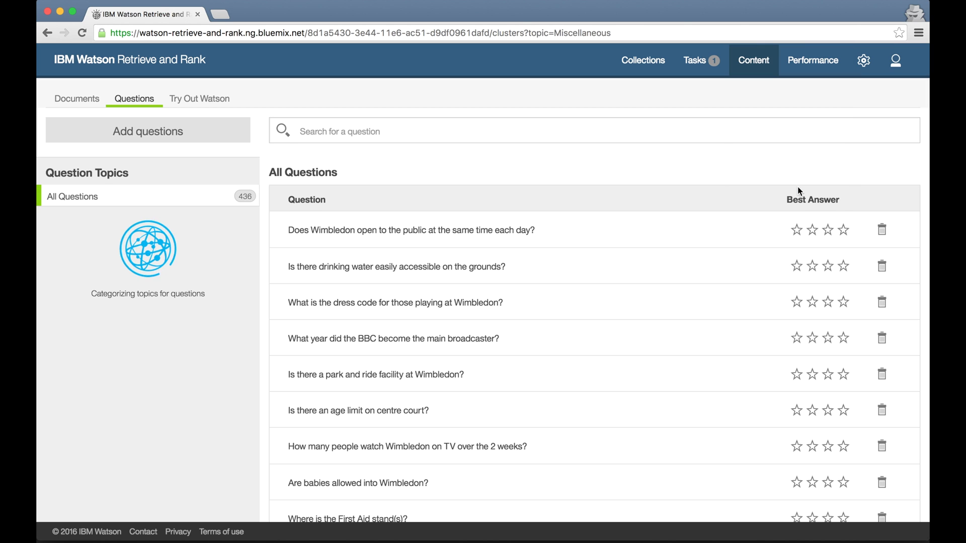
pyautogui.click(706, 68)
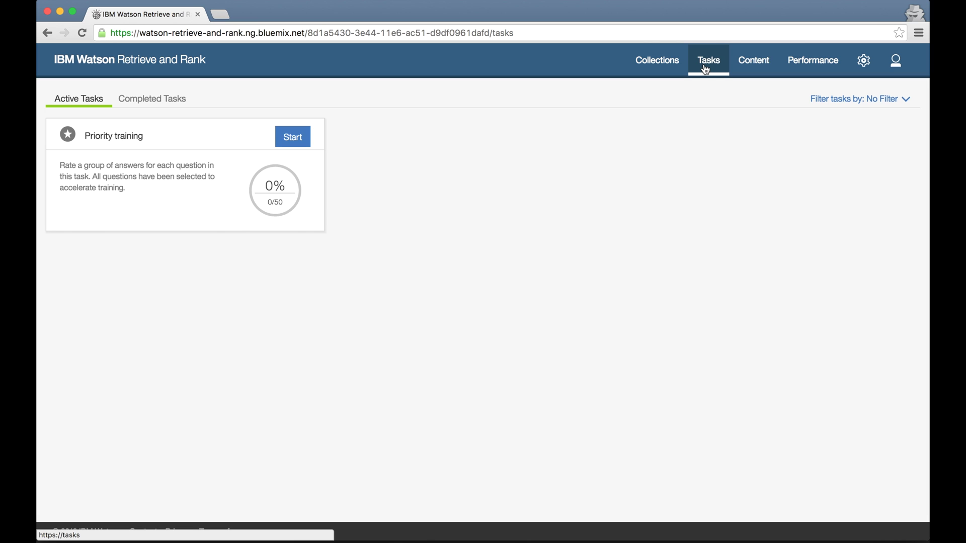
# Start Priority training and rate the fastest serve answers: three stars, perfect, four stars, not great.
pyautogui.click(289, 140)
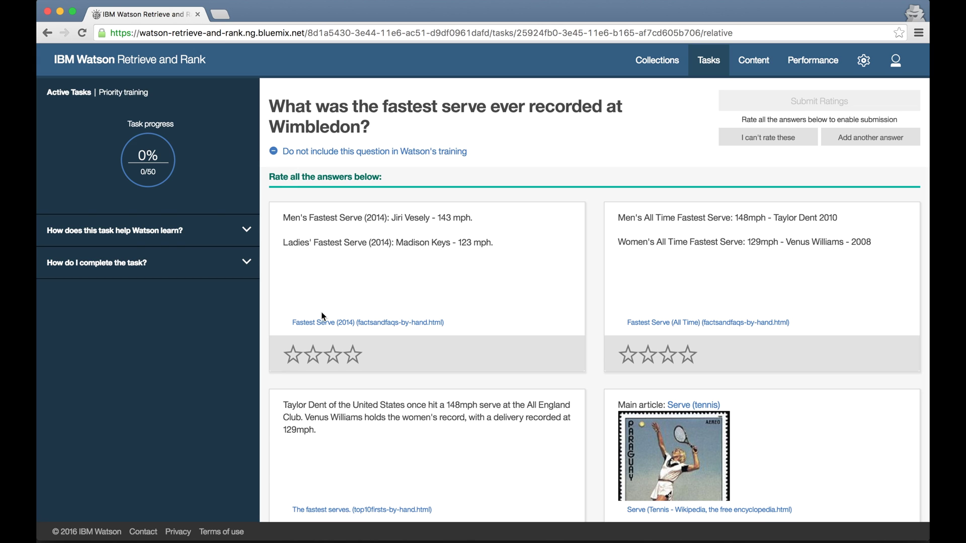
pyautogui.click(335, 359)
pyautogui.click(686, 361)
pyautogui.scroll(-2, 417, 471)
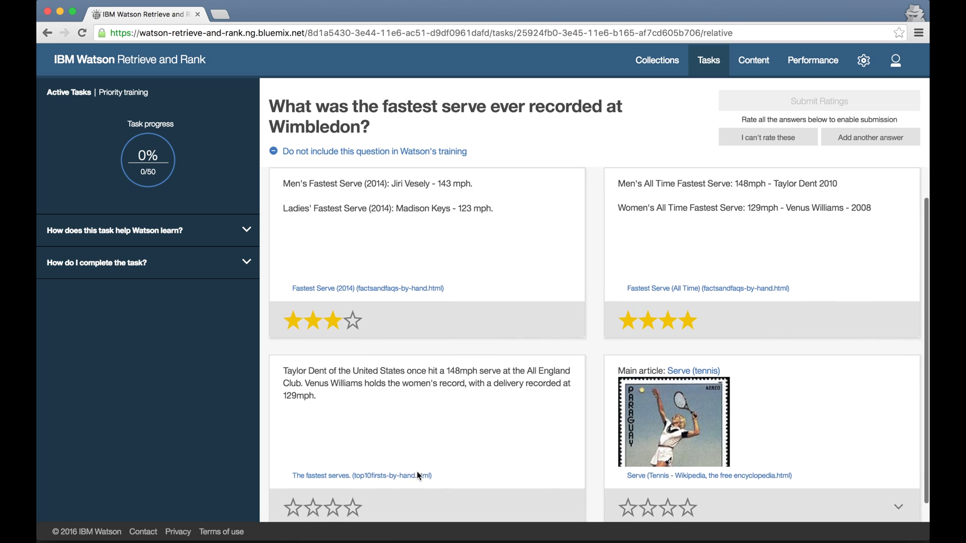
pyautogui.click(363, 492)
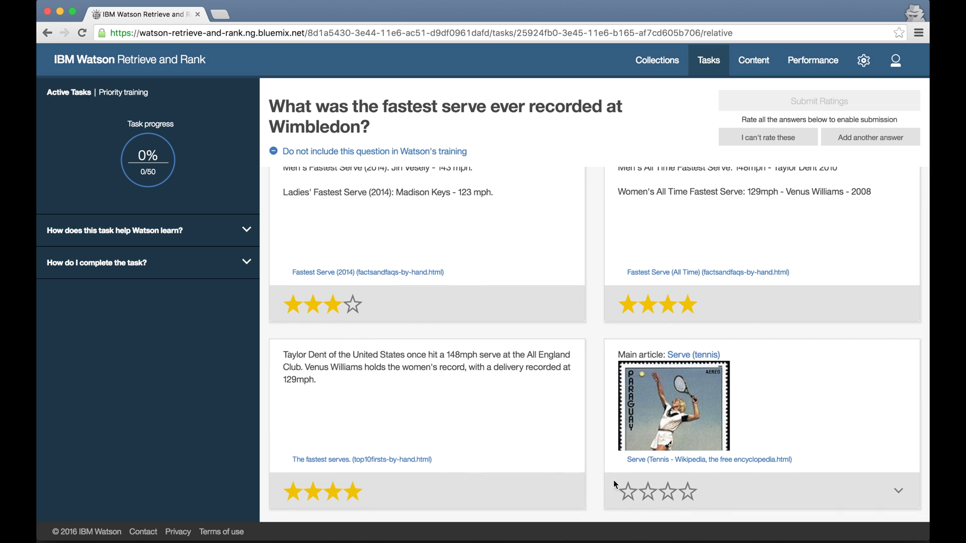
pyautogui.click(647, 491)
pyautogui.click(824, 100)
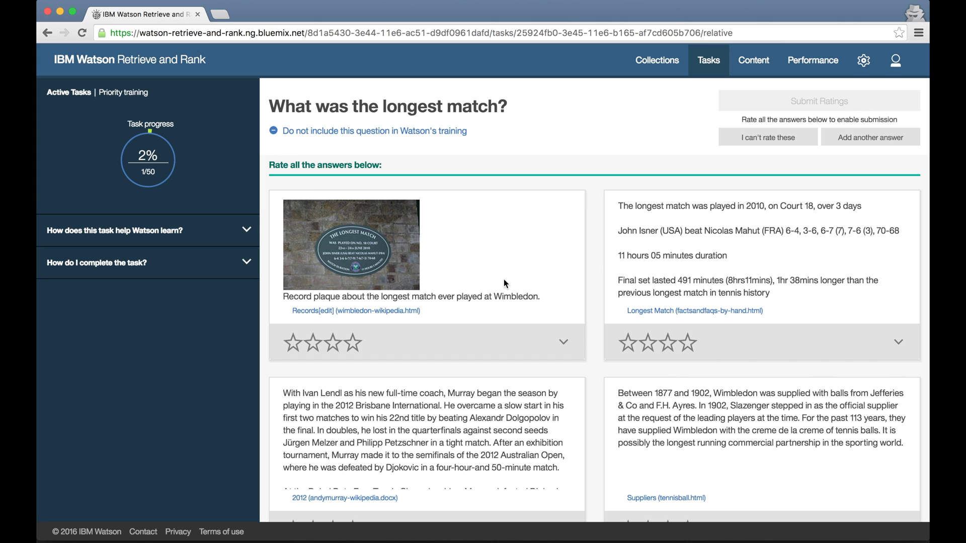
# Rate both longest match answers perfect and the ball suppliers and Murray 2012 answers incorrect, then submit.
pyautogui.click(353, 343)
pyautogui.click(687, 343)
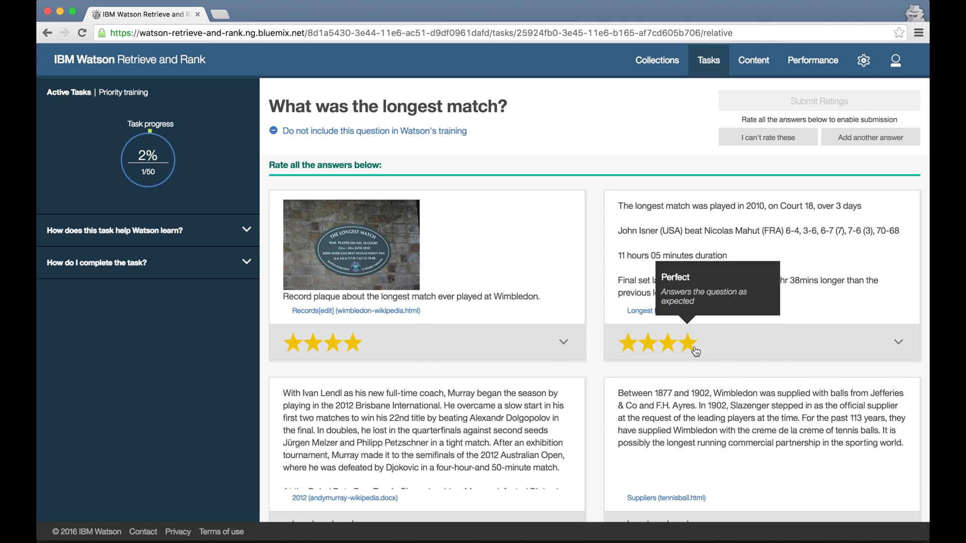
pyautogui.scroll(-1, 692, 347)
pyautogui.click(626, 489)
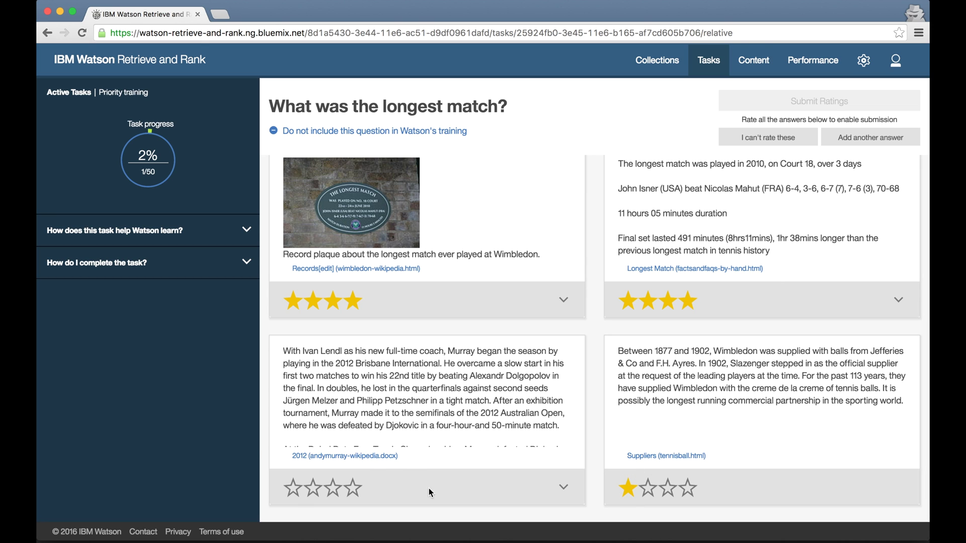
pyautogui.click(292, 488)
pyautogui.click(814, 98)
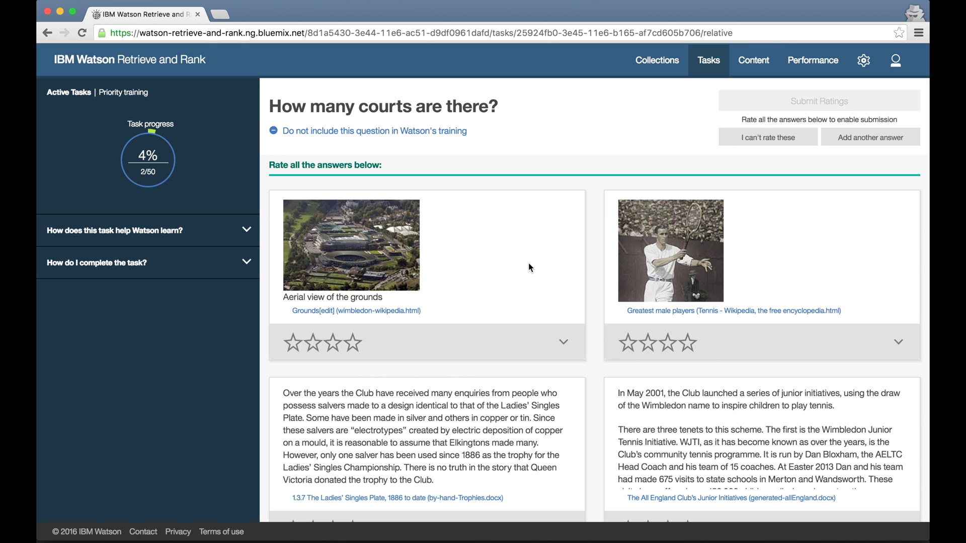
# Read the grounds answer, give the courts question's other three answers one star, and submit.
pyautogui.click(563, 342)
pyautogui.scroll(-5, 561, 344)
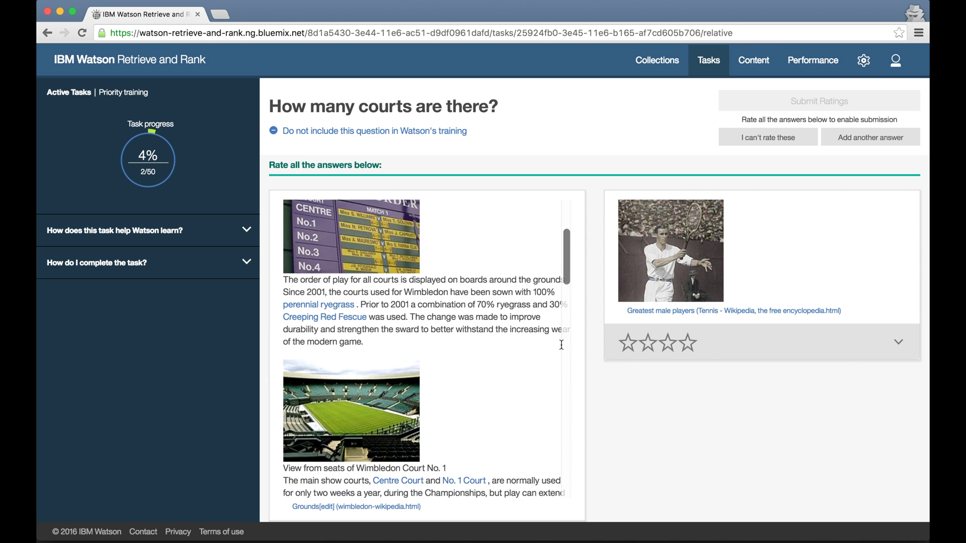
pyautogui.scroll(-10, 562, 345)
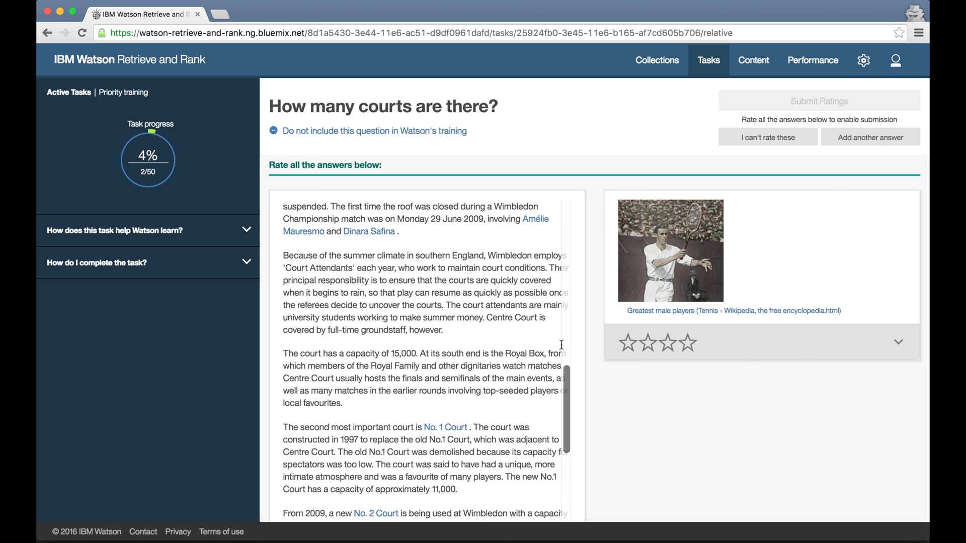
pyautogui.scroll(-10, 561, 344)
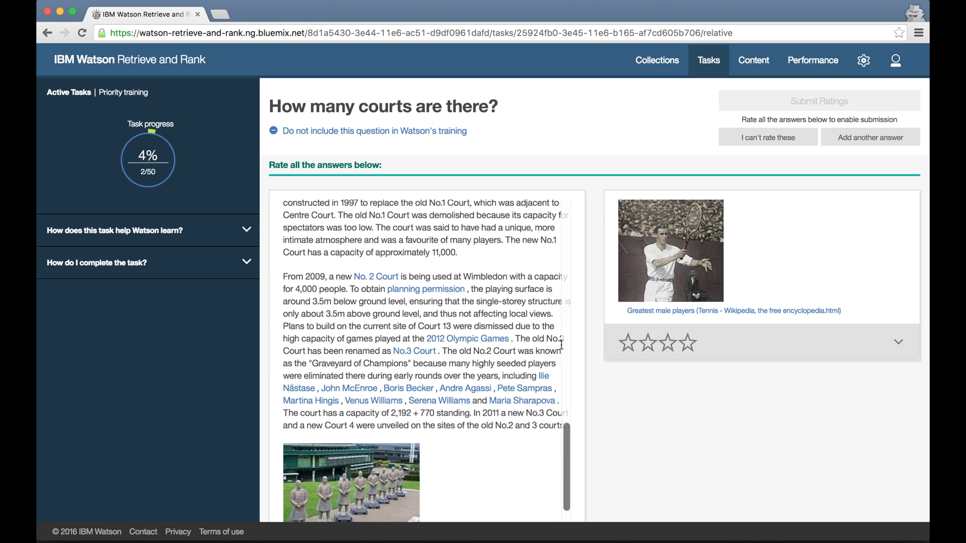
pyautogui.scroll(-15, 561, 345)
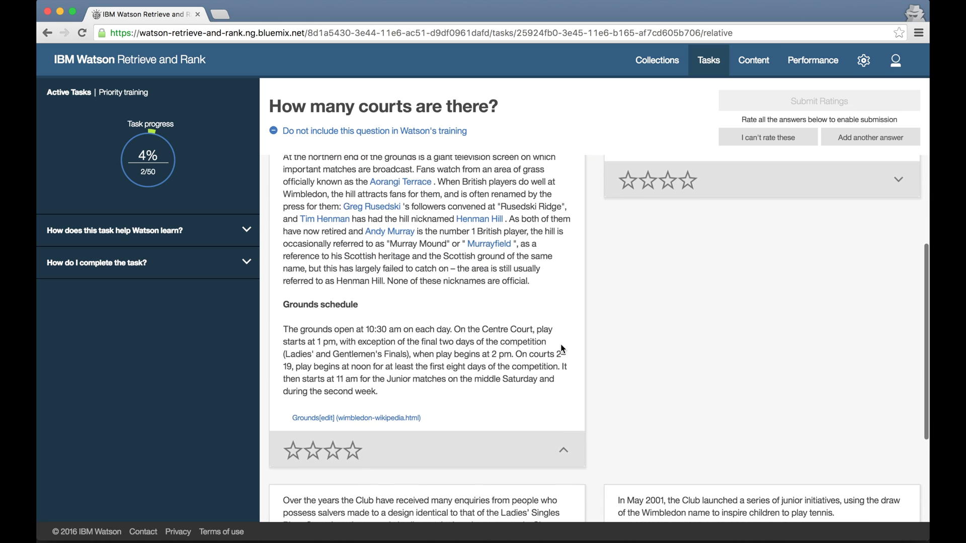
pyautogui.scroll(-2, 560, 349)
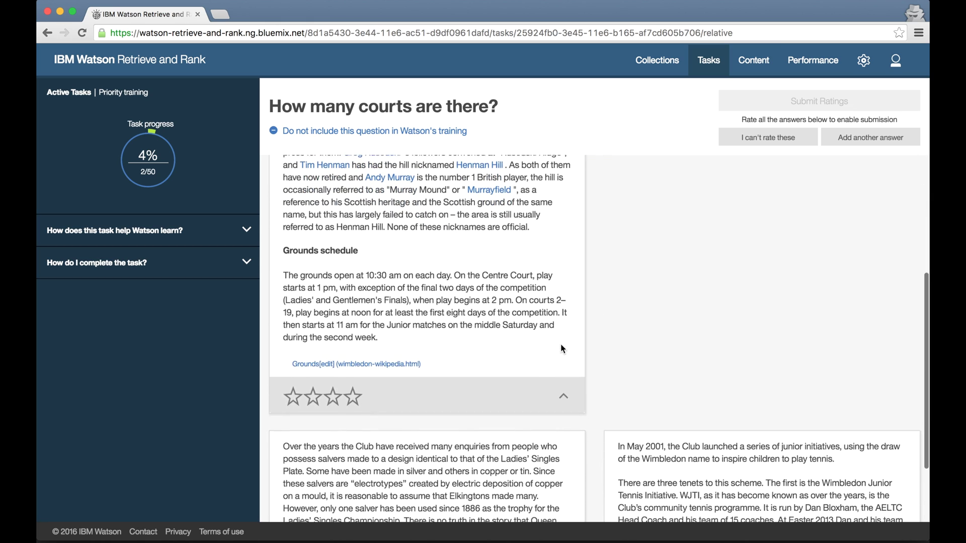
pyautogui.click(564, 395)
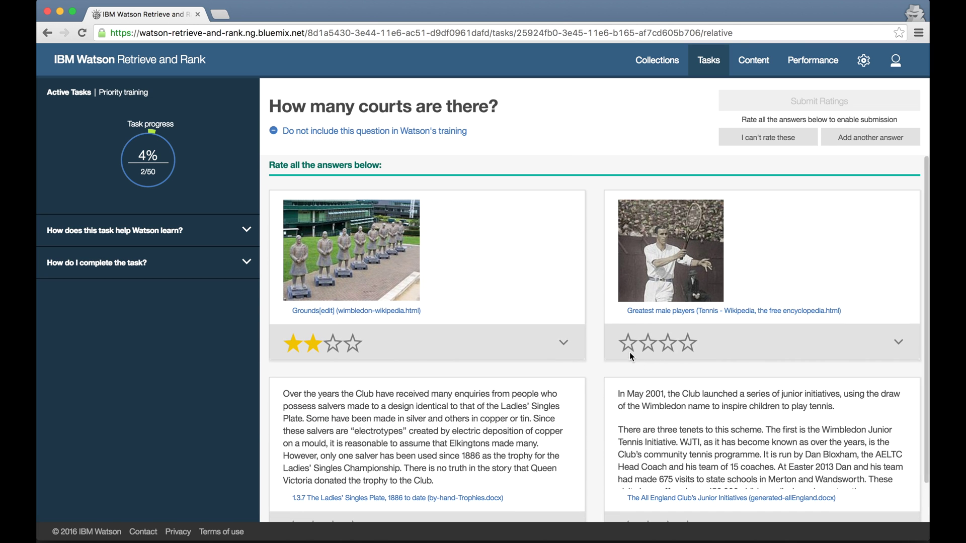
pyautogui.click(627, 343)
pyautogui.scroll(-1, 629, 352)
pyautogui.click(627, 487)
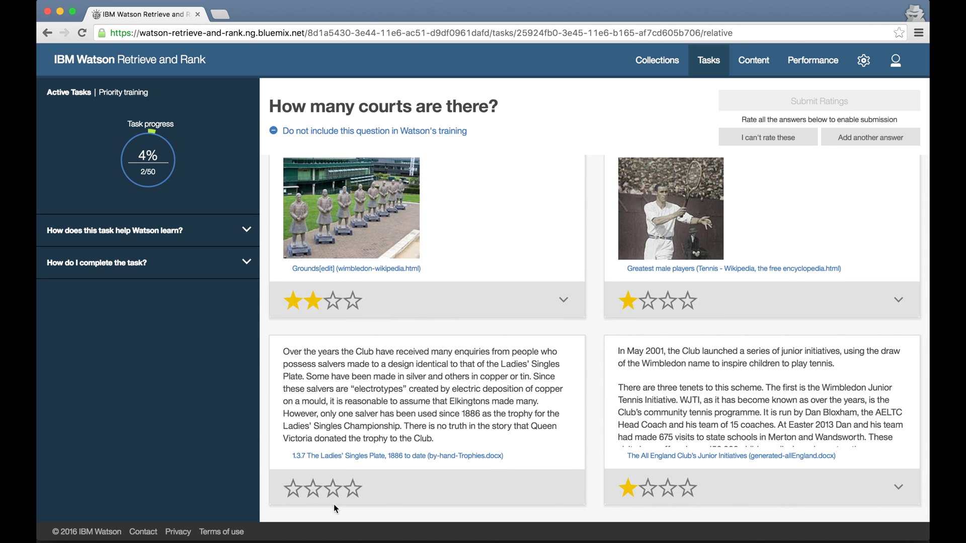
pyautogui.click(292, 487)
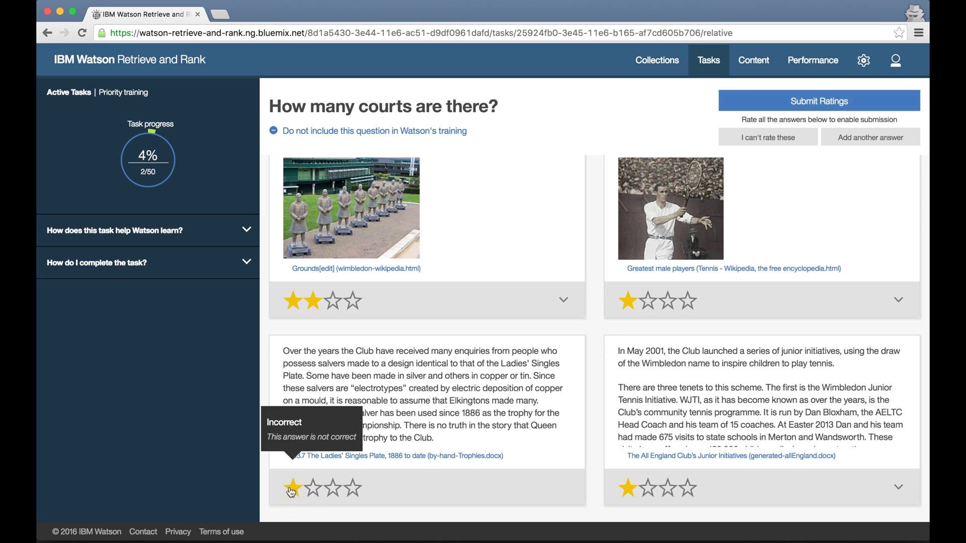
pyautogui.click(785, 102)
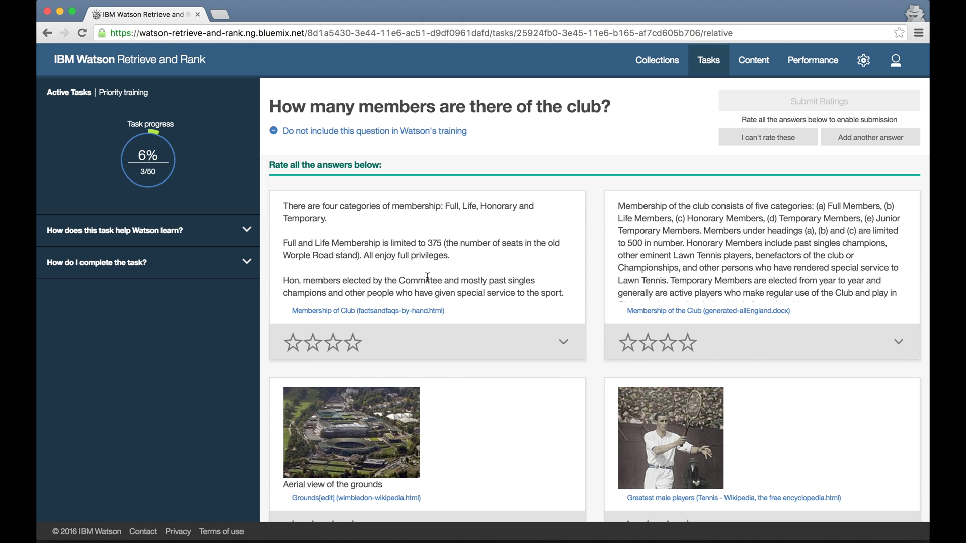
# Give the two membership answers four stars and the tennis players and aerial grounds answers one star.
pyautogui.click(352, 343)
pyautogui.click(687, 343)
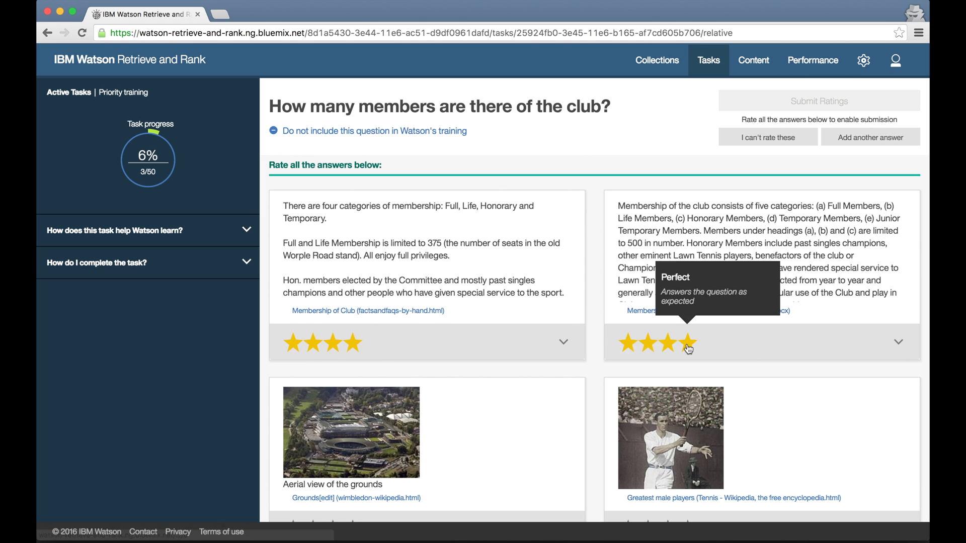
pyautogui.scroll(-1, 686, 347)
pyautogui.click(627, 487)
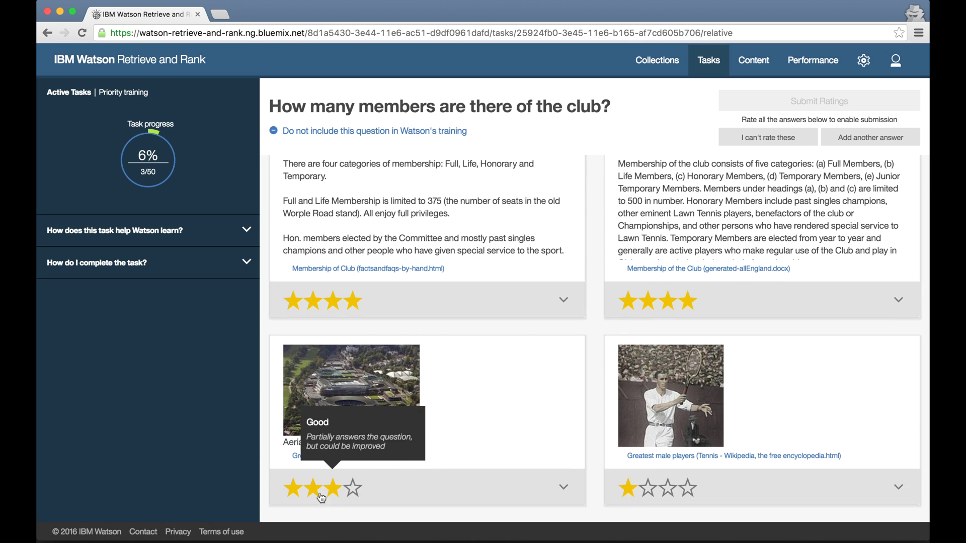
pyautogui.click(293, 487)
pyautogui.click(830, 101)
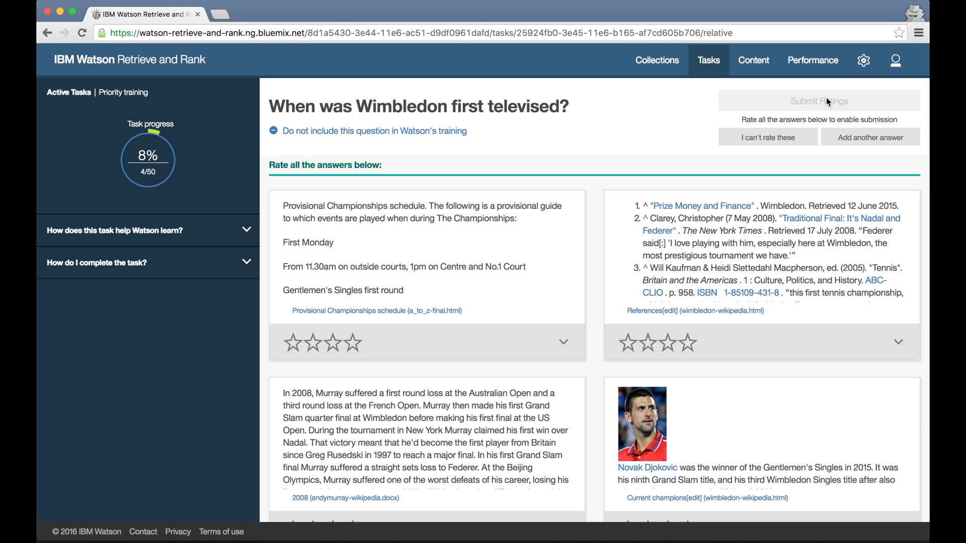
# Rate all four answers to the televised question one star and submit.
pyautogui.click(293, 343)
pyautogui.click(628, 343)
pyautogui.scroll(-1, 629, 347)
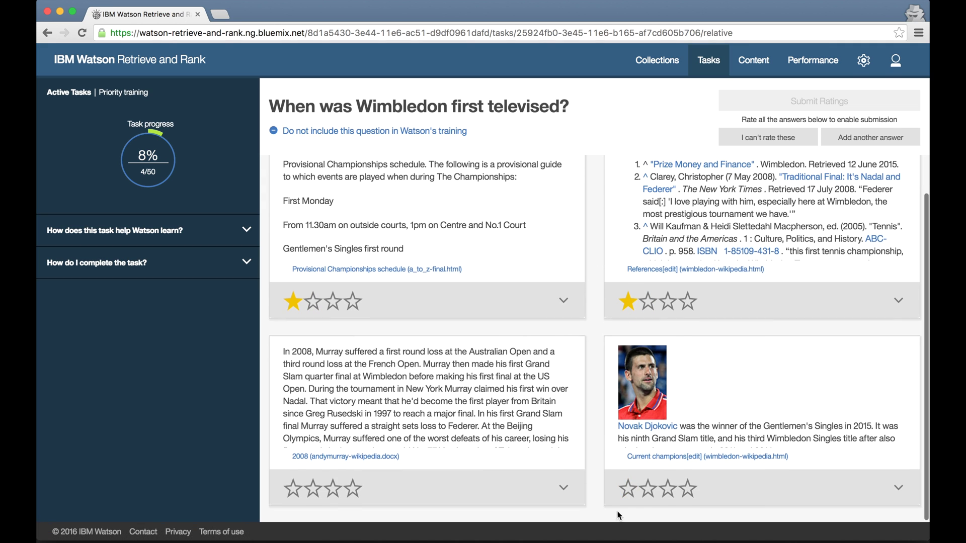
pyautogui.click(627, 491)
pyautogui.click(293, 492)
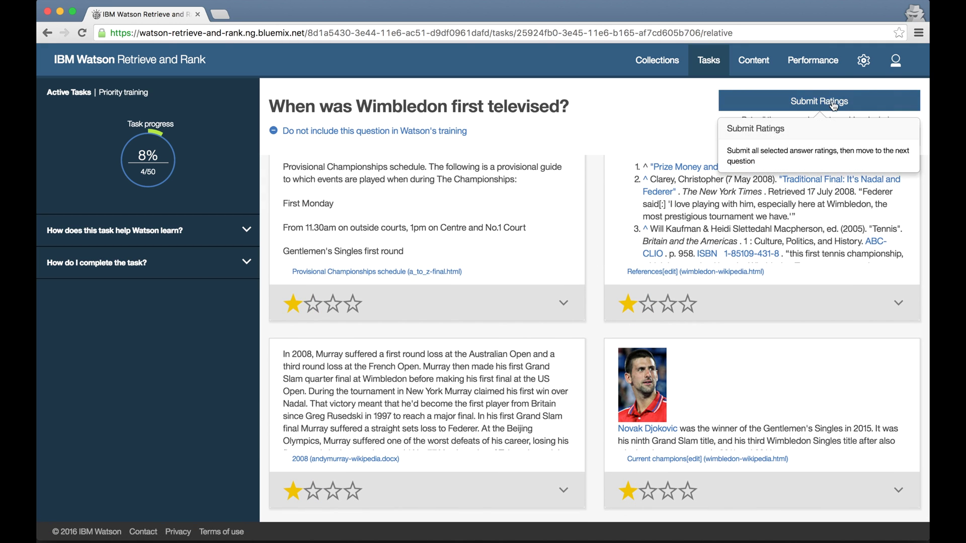
pyautogui.click(830, 101)
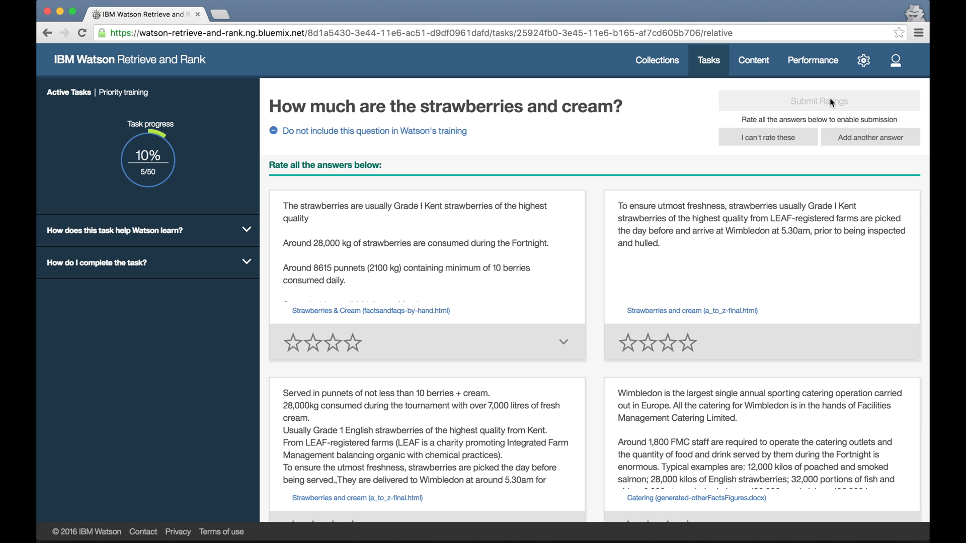
# Rate the strawberries answers four, two, one and two stars, then submit.
pyautogui.click(563, 343)
pyautogui.scroll(-2, 564, 339)
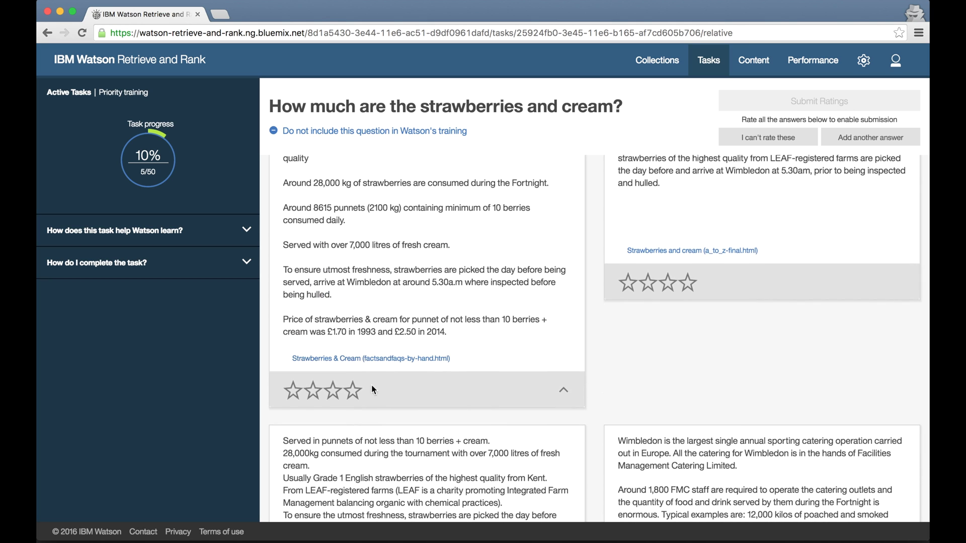
pyautogui.click(352, 390)
pyautogui.scroll(2, 741, 354)
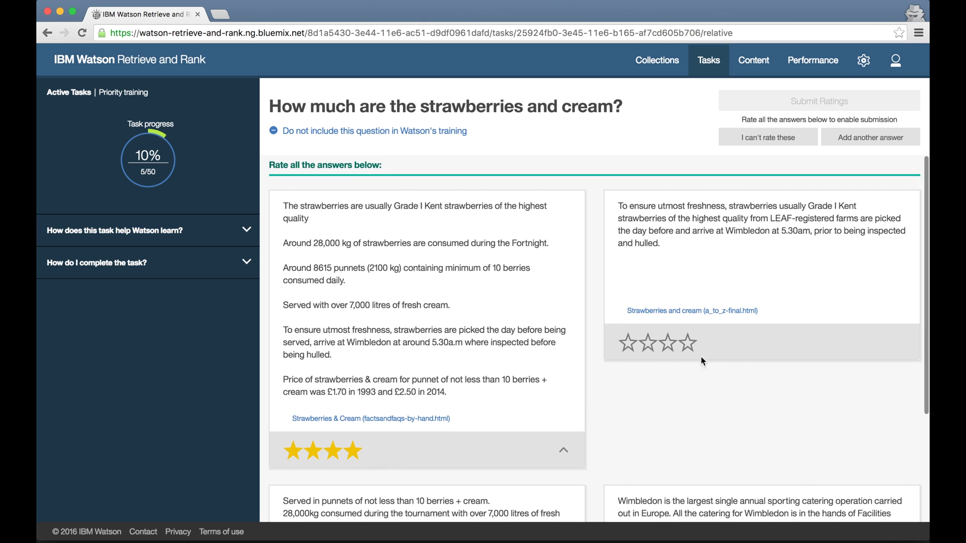
pyautogui.click(647, 343)
pyautogui.scroll(-5, 648, 347)
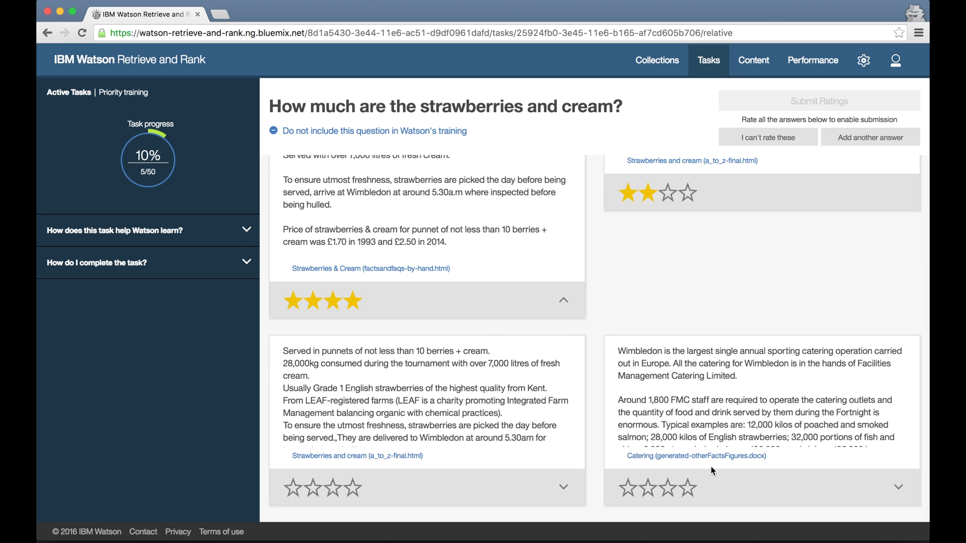
pyautogui.click(627, 492)
pyautogui.click(313, 487)
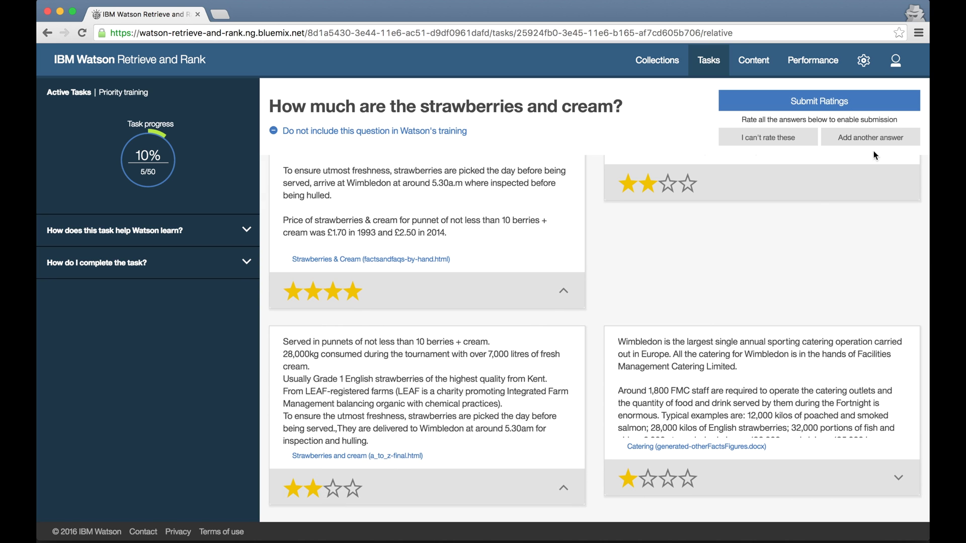
pyautogui.click(838, 103)
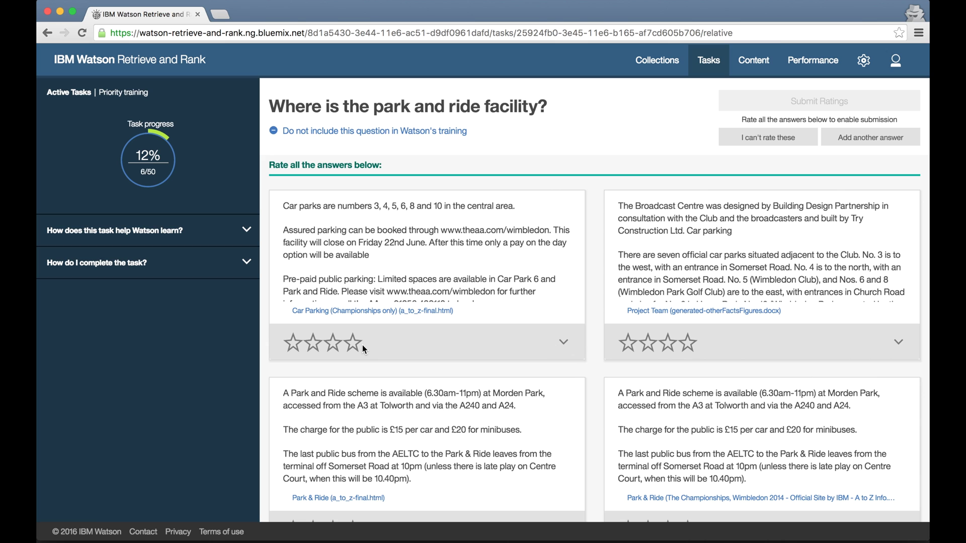
# Read the full car parking answer and give it two stars.
pyautogui.click(556, 340)
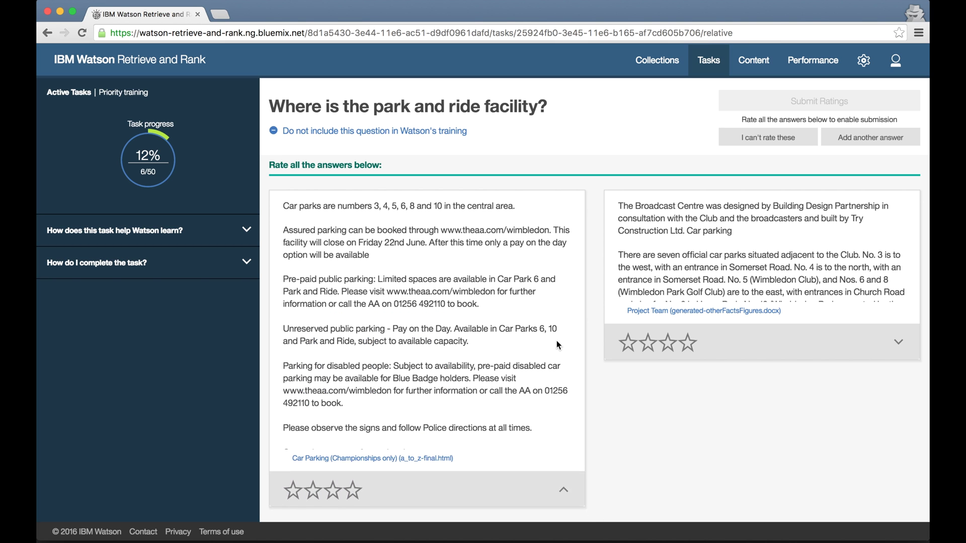
pyautogui.scroll(-5, 556, 340)
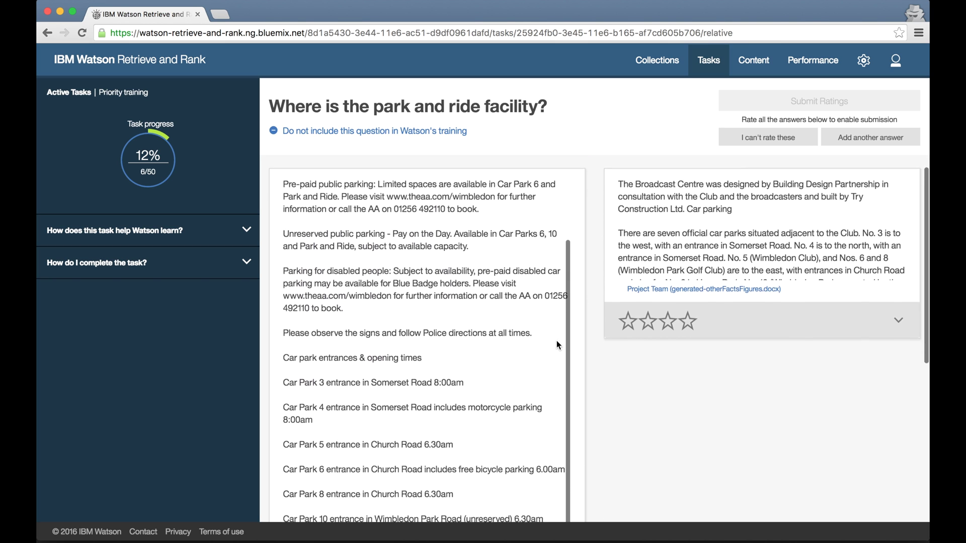
pyautogui.scroll(-5, 556, 342)
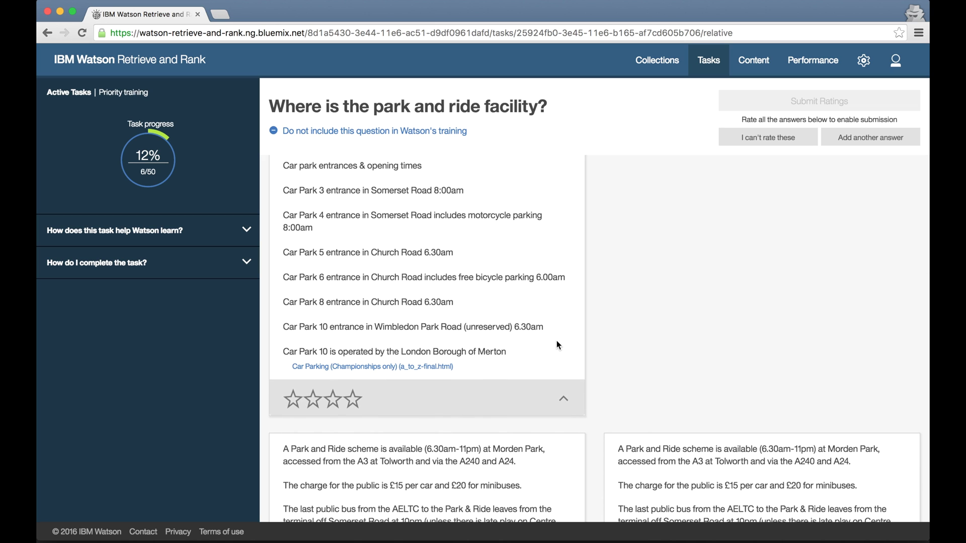
pyautogui.scroll(5, 556, 345)
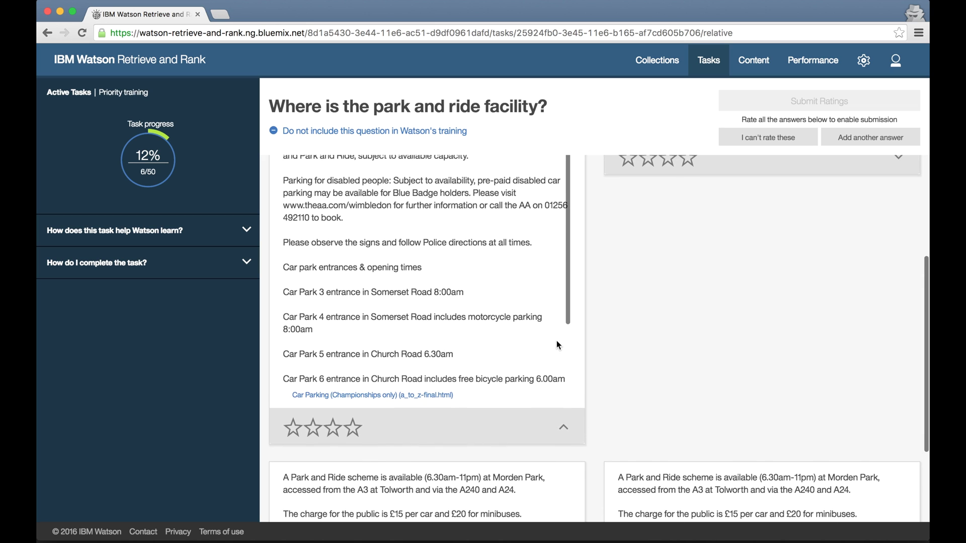
pyautogui.scroll(-5, 556, 344)
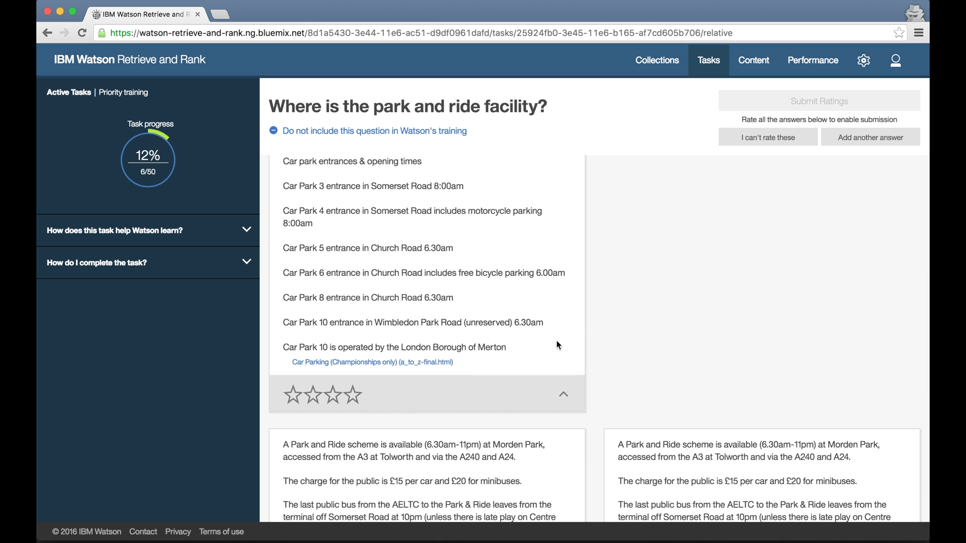
pyautogui.scroll(5, 557, 344)
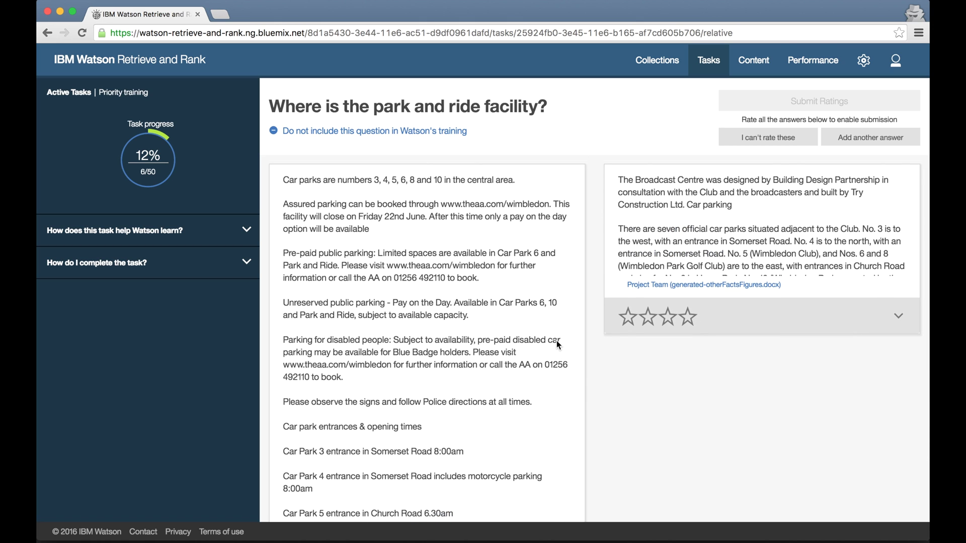
pyautogui.scroll(-5, 556, 344)
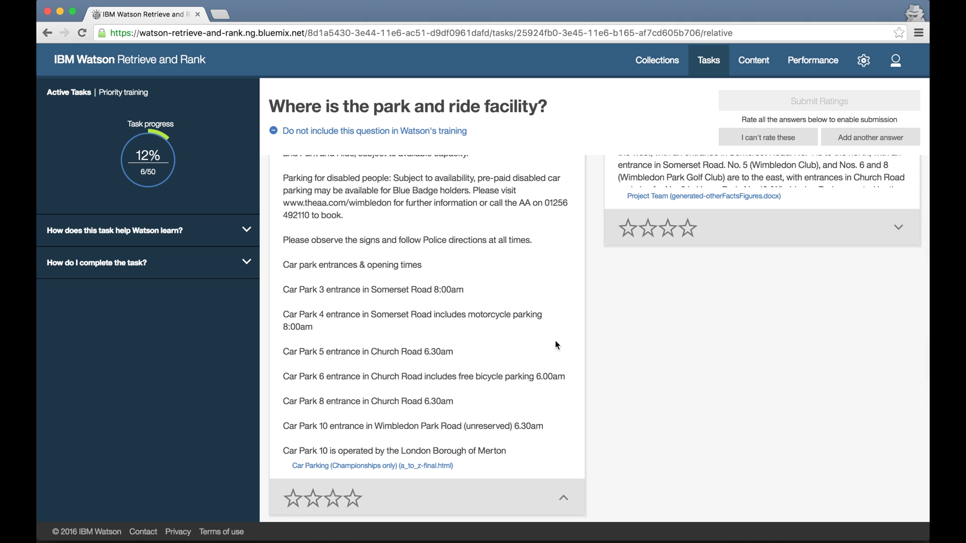
pyautogui.click(315, 499)
pyautogui.scroll(3, 816, 345)
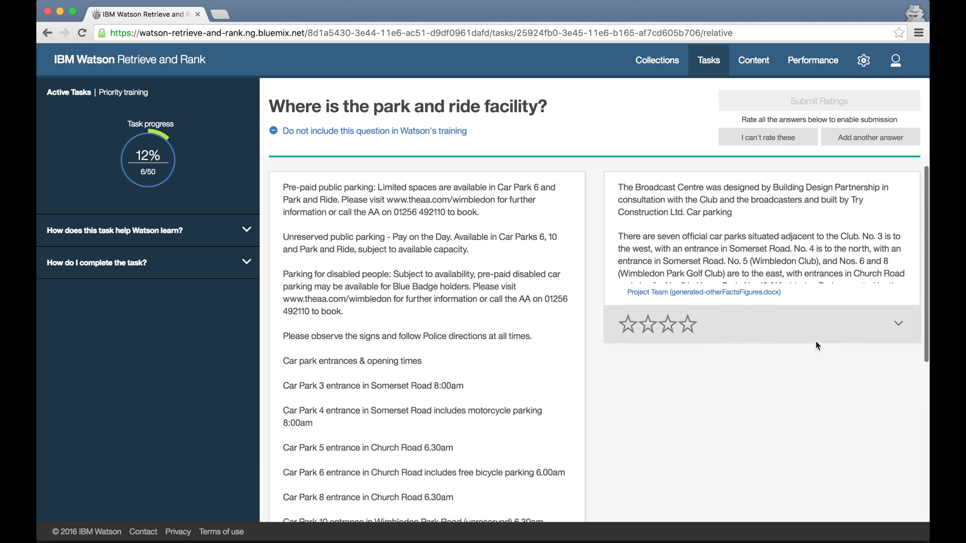
# Give the Broadcast Centre and lower-right Park and Ride answers four stars each.
pyautogui.click(899, 341)
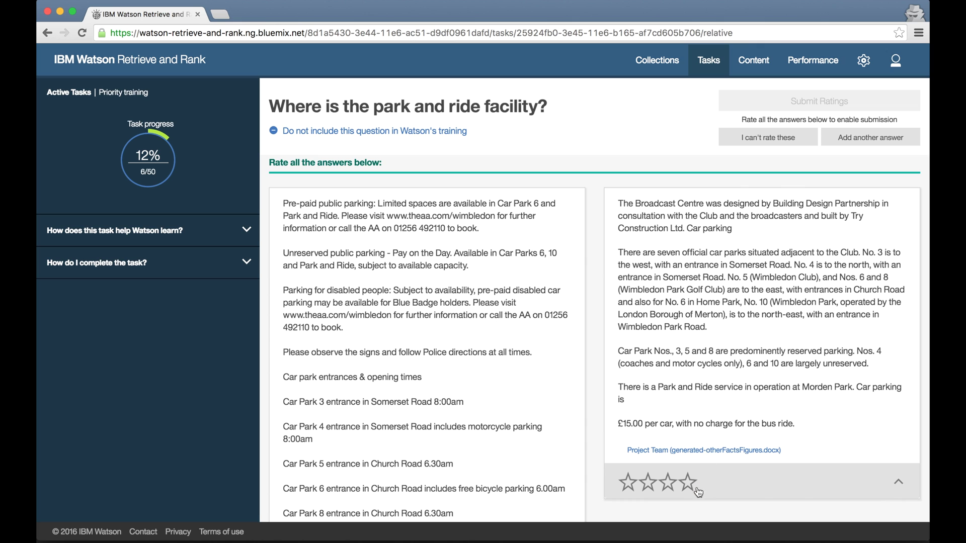
pyautogui.click(697, 492)
pyautogui.scroll(-5, 694, 498)
pyautogui.click(689, 509)
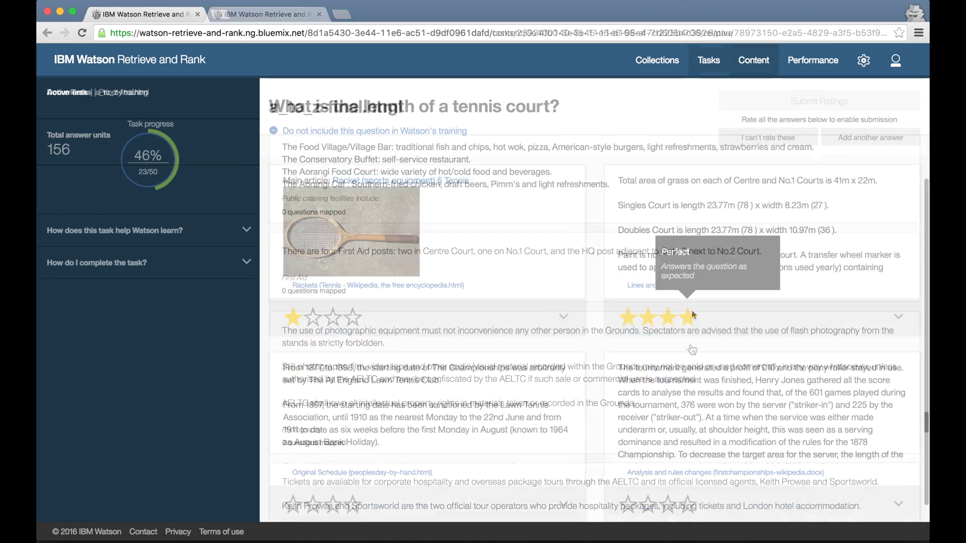
# Rate the third and fourth tennis-court answers as incorrect.
pyautogui.click(292, 488)
pyautogui.click(628, 488)
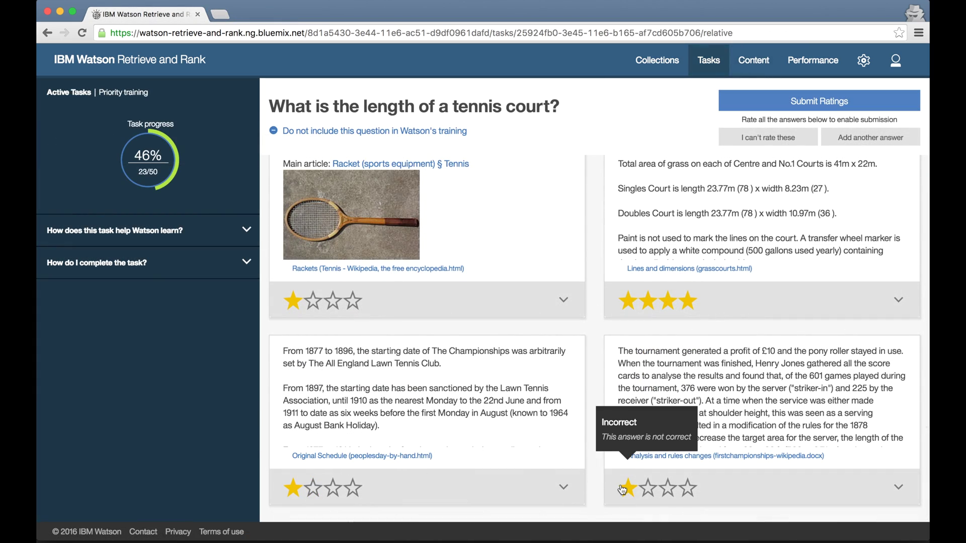
pyautogui.scroll(2, 744, 321)
# Search 'dimensions', add the tennis court diagram answer with four stars, and submit the ratings.
pyautogui.click(871, 141)
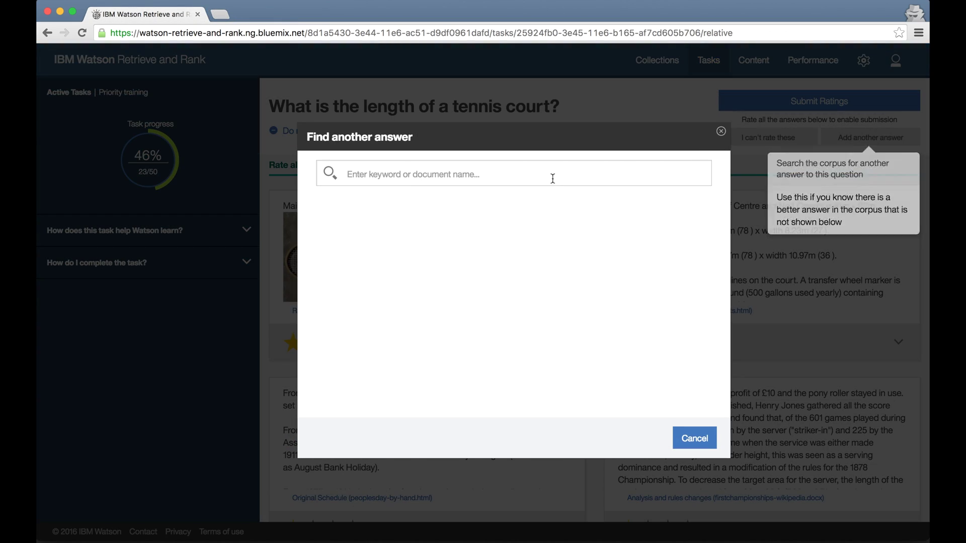
pyautogui.write('dimensions')
pyautogui.press('Return')
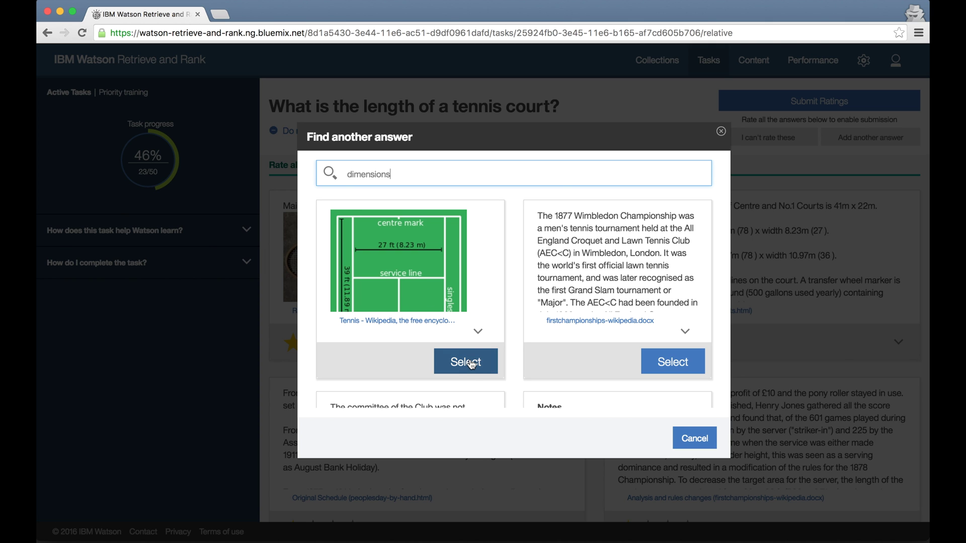
pyautogui.click(467, 361)
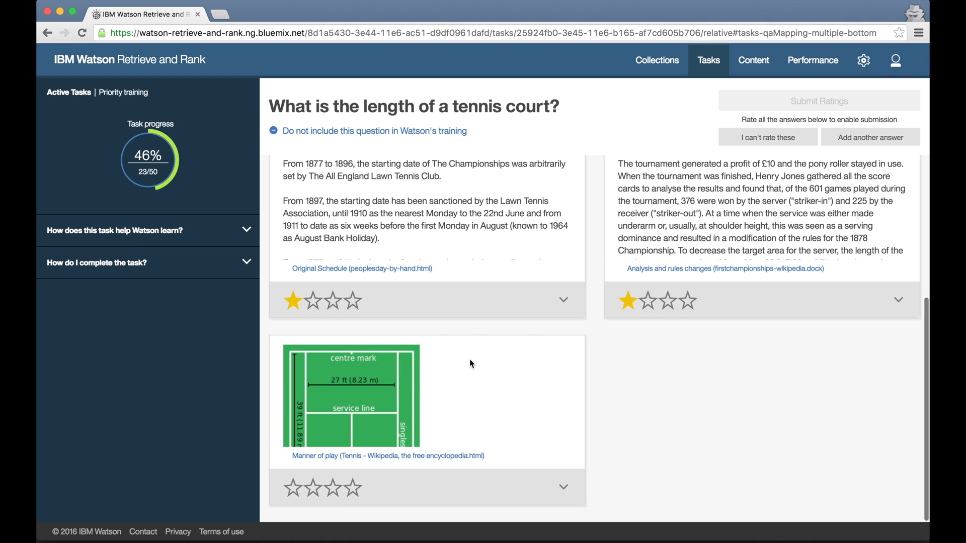
pyautogui.click(357, 492)
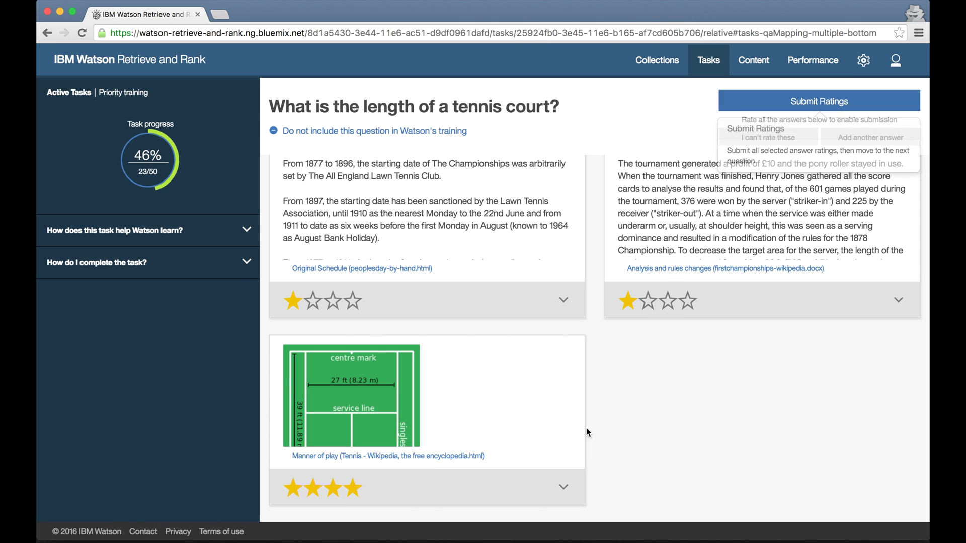
pyautogui.click(563, 487)
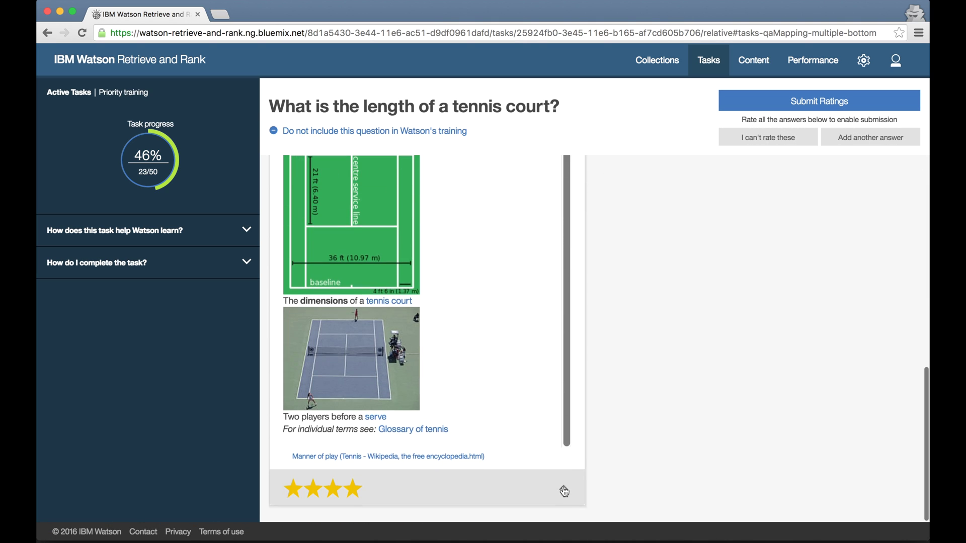
pyautogui.click(847, 103)
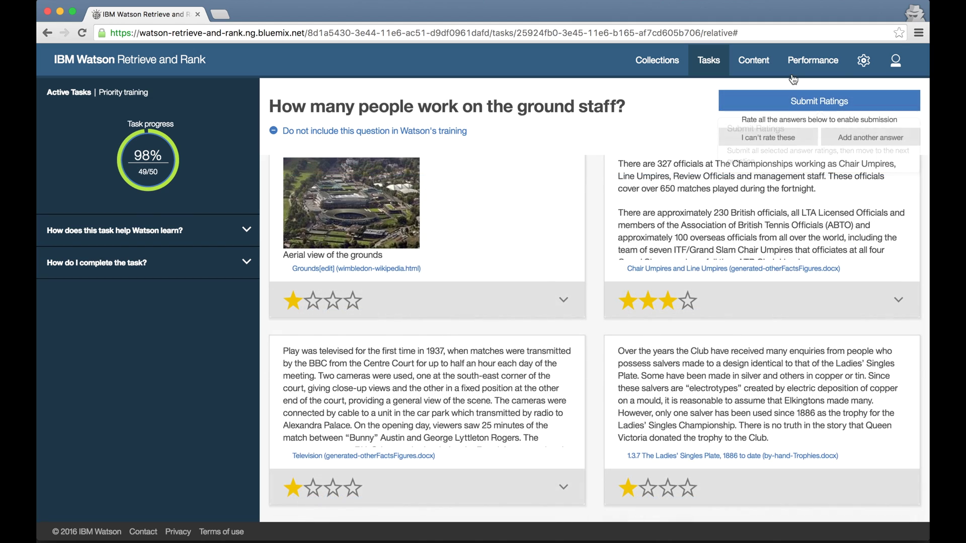
# Submit the ground staff ratings, return to the task list, and restart Priority training.
pyautogui.click(789, 101)
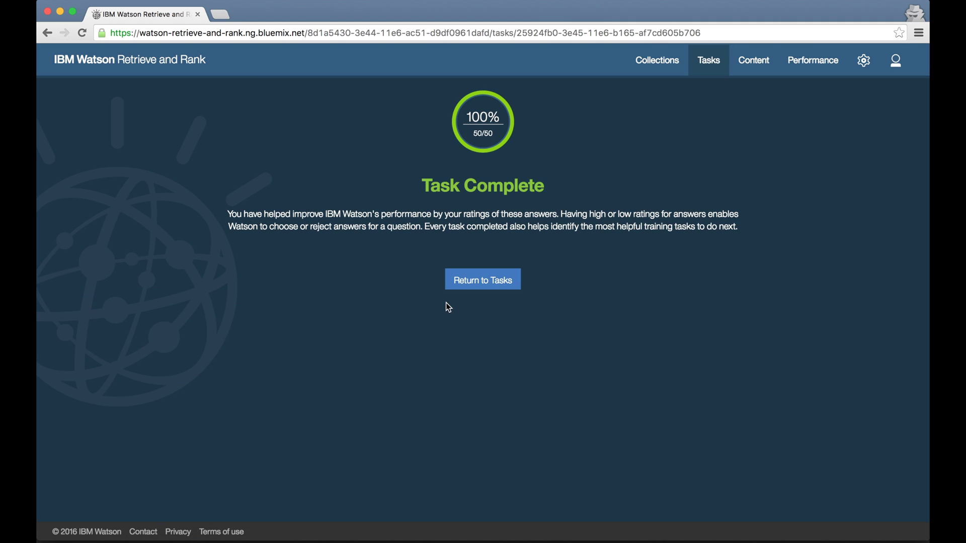
pyautogui.click(488, 280)
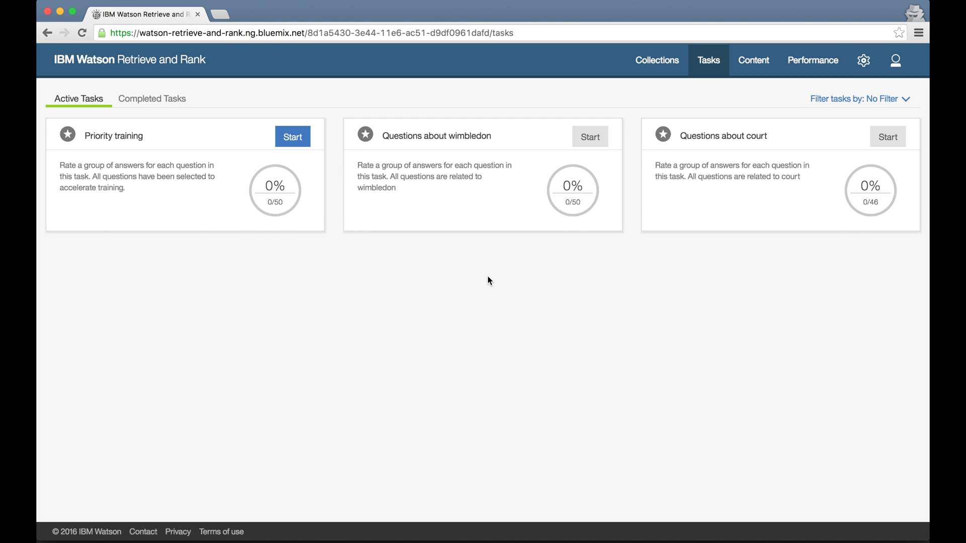
pyautogui.click(296, 139)
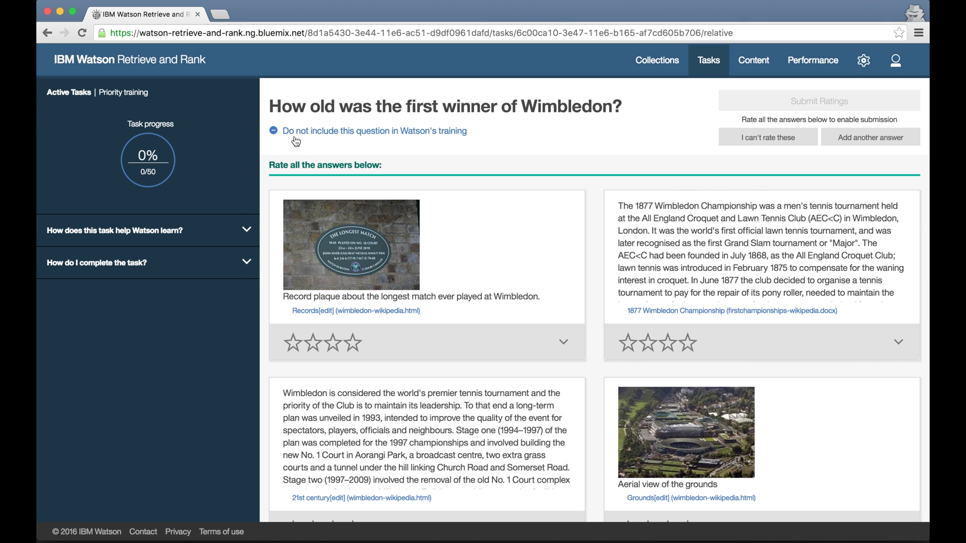
# Read the full records table answer and give it two stars.
pyautogui.click(563, 341)
pyautogui.scroll(-4, 568, 343)
pyautogui.scroll(-8, 568, 343)
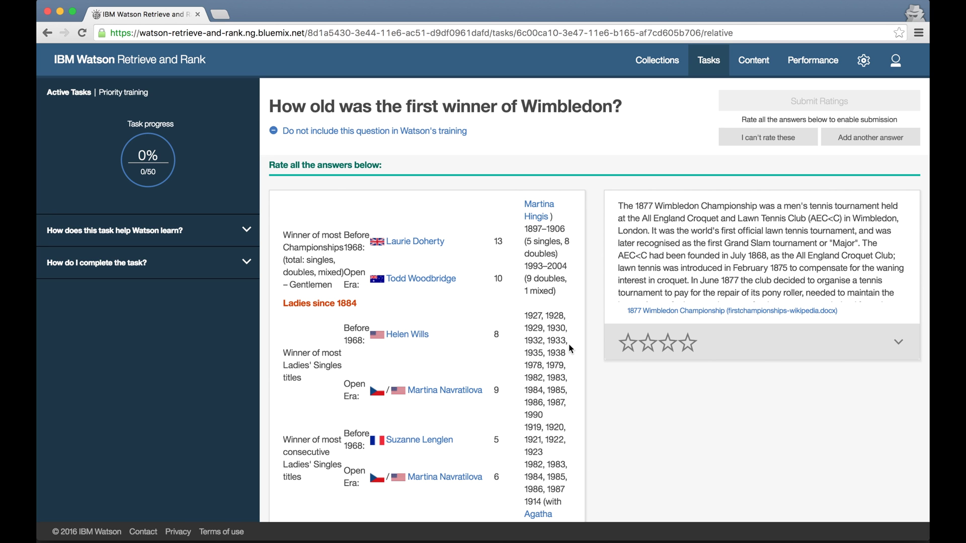
pyautogui.scroll(-10, 568, 343)
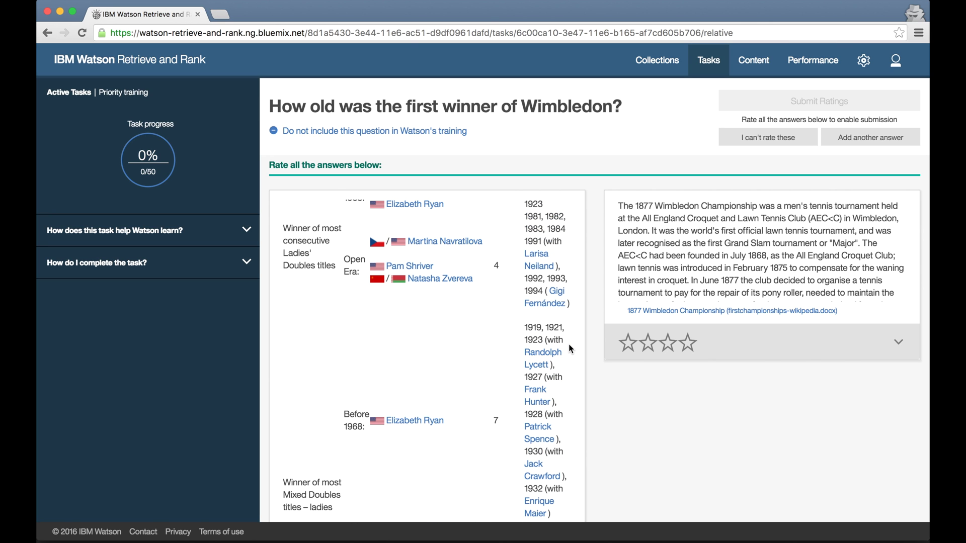
pyautogui.scroll(-15, 568, 343)
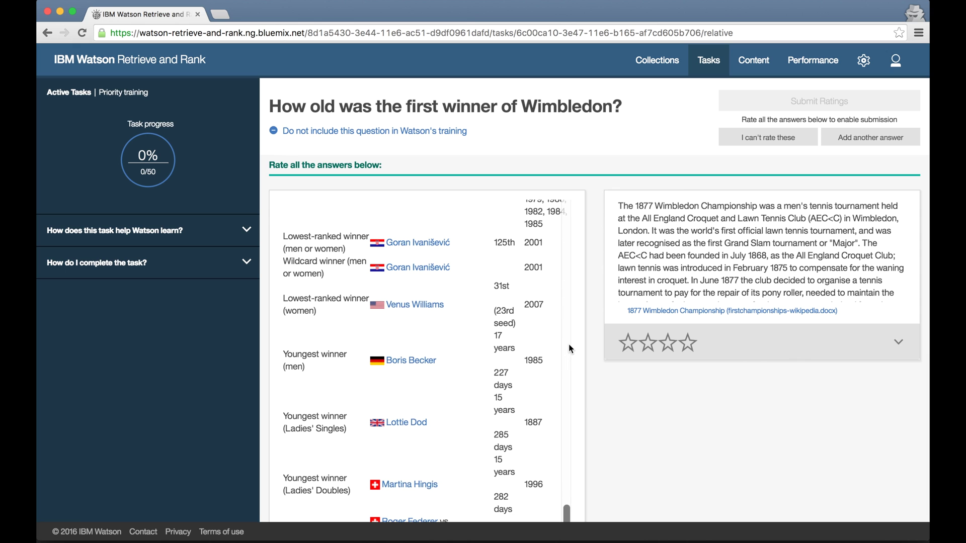
pyautogui.scroll(-15, 568, 343)
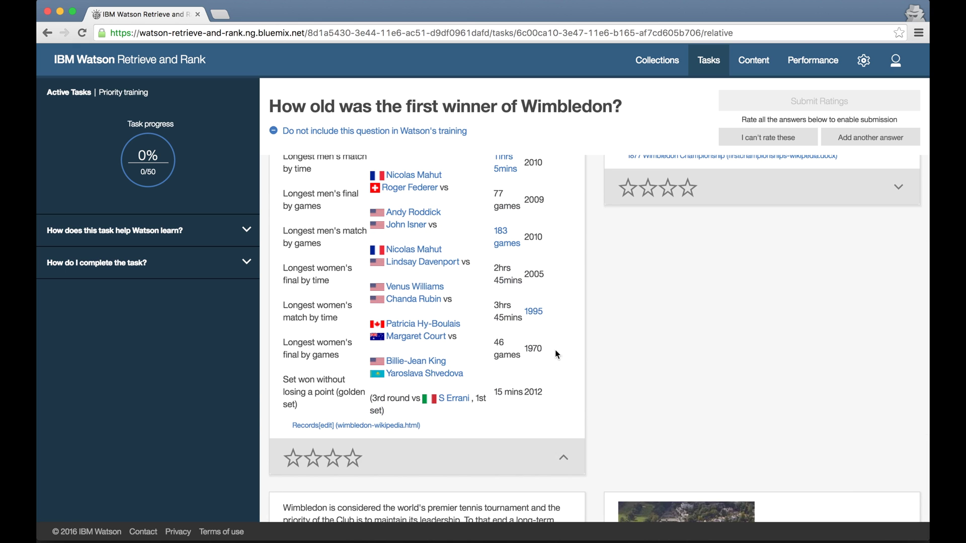
pyautogui.click(312, 458)
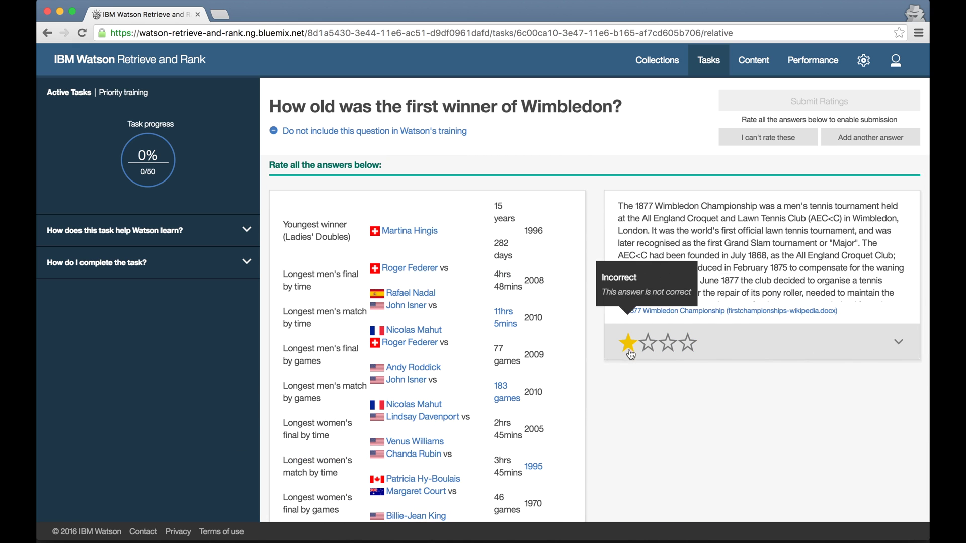
# Rate the 1877 Championship answer perfect and the 21st century and aerial view answers incorrect, then submit.
pyautogui.click(898, 341)
pyautogui.scroll(-3, 894, 339)
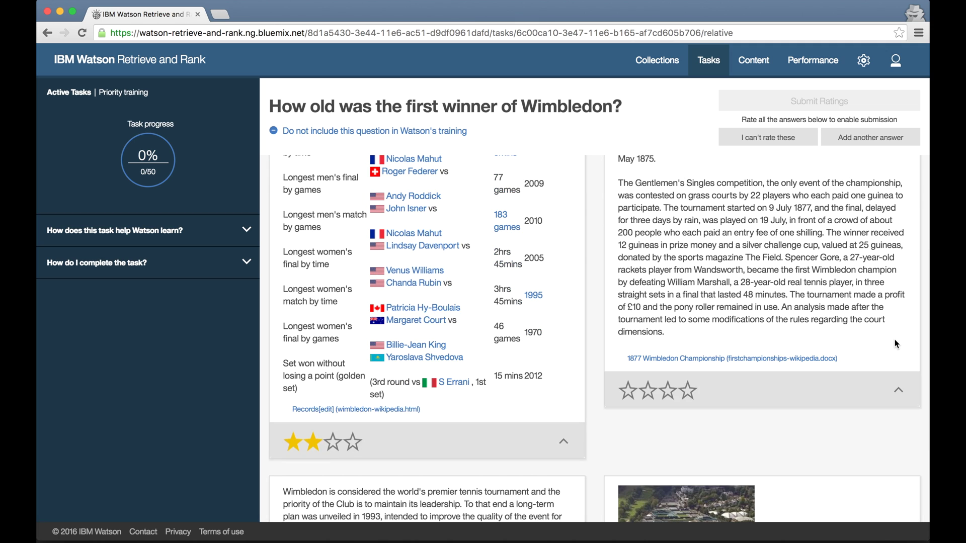
pyautogui.click(687, 391)
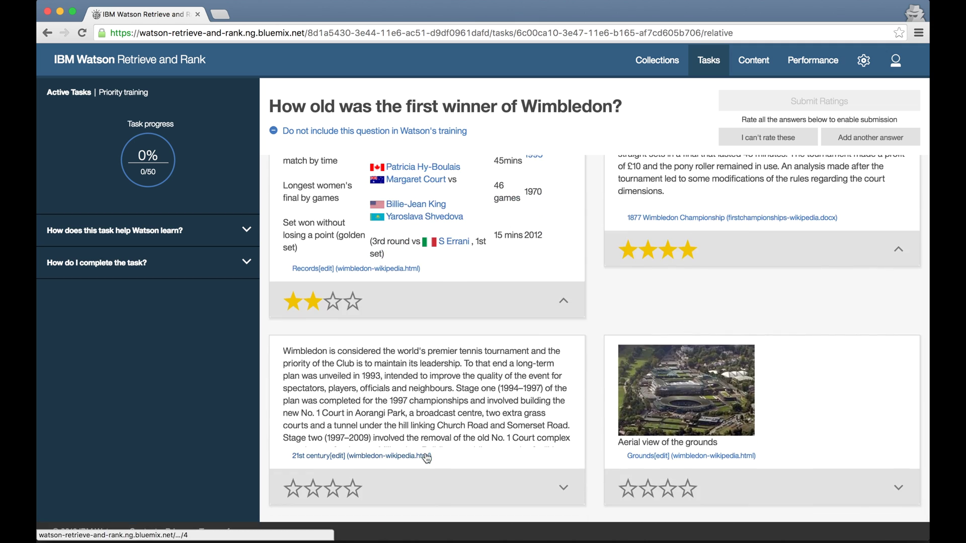
pyautogui.scroll(1, 530, 443)
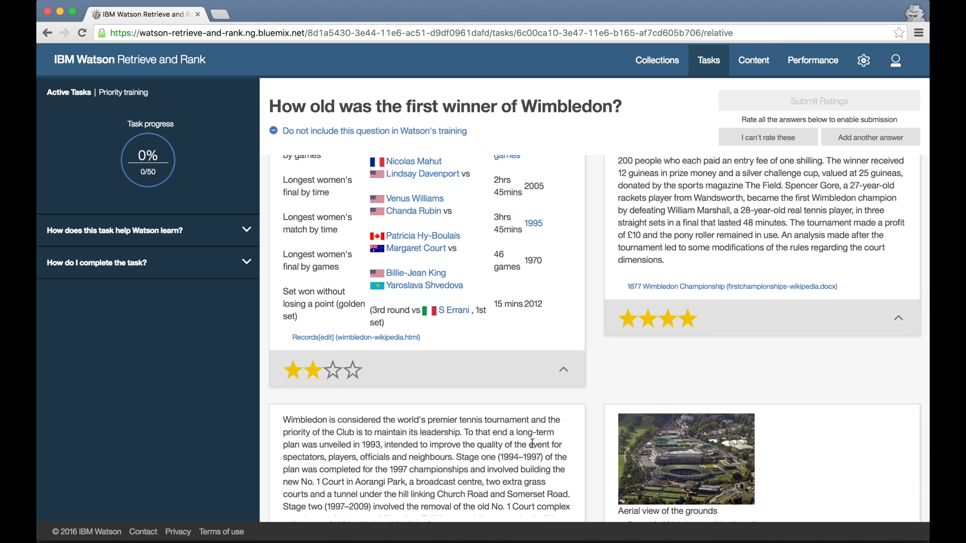
pyautogui.scroll(1, 530, 444)
pyautogui.scroll(-3, 530, 444)
pyautogui.scroll(-1, 564, 491)
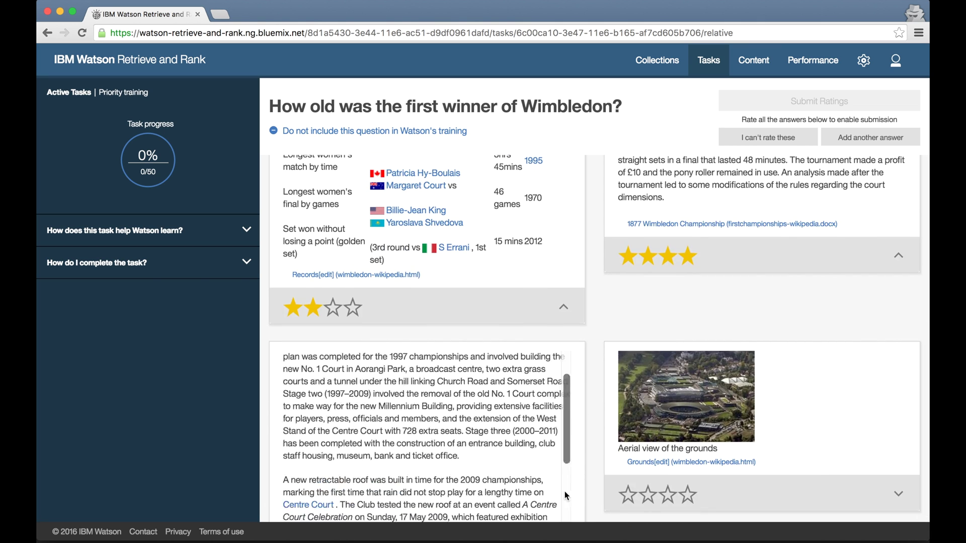
pyautogui.scroll(-8, 565, 491)
pyautogui.click(287, 488)
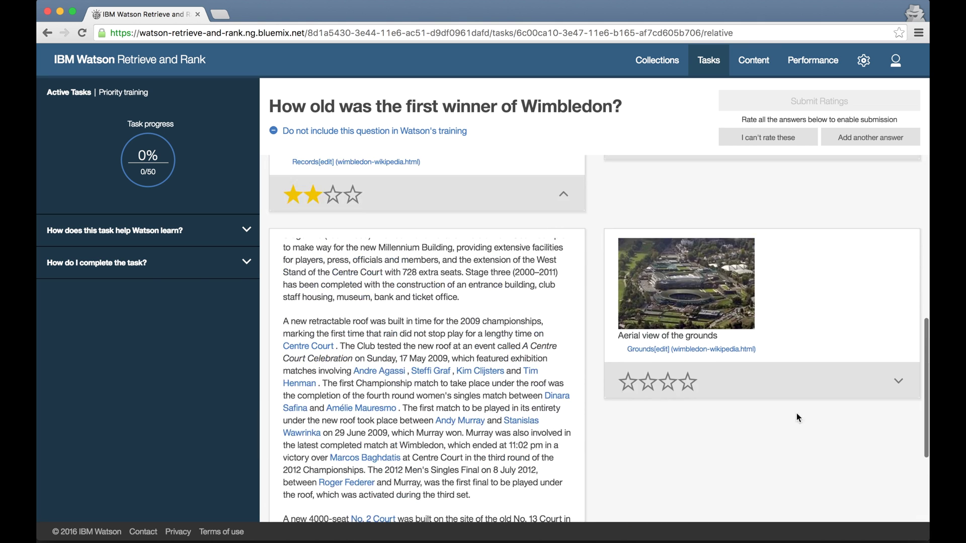
pyautogui.click(628, 381)
pyautogui.click(802, 103)
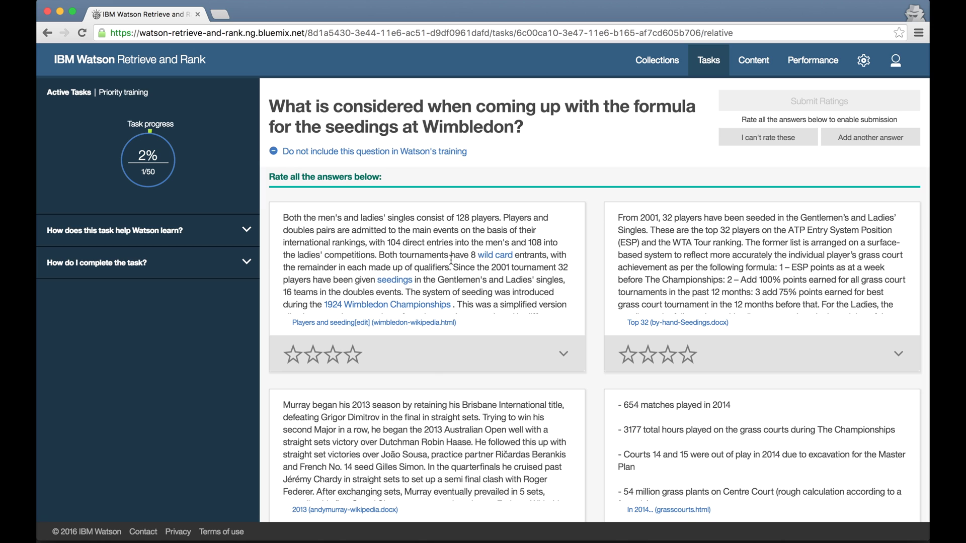
# Rate the seedings answers good, perfect, incorrect and incorrect, then submit.
pyautogui.click(332, 355)
pyautogui.click(698, 357)
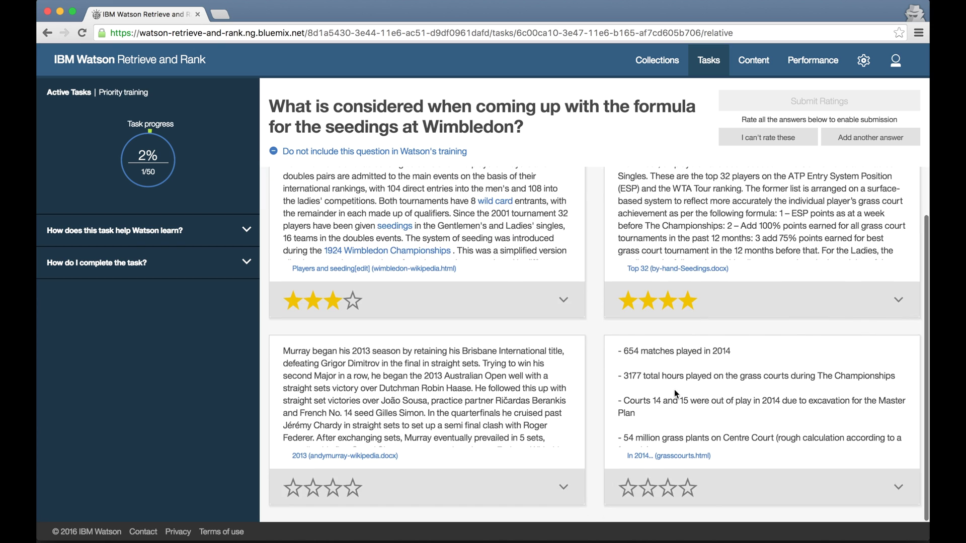
pyautogui.click(628, 487)
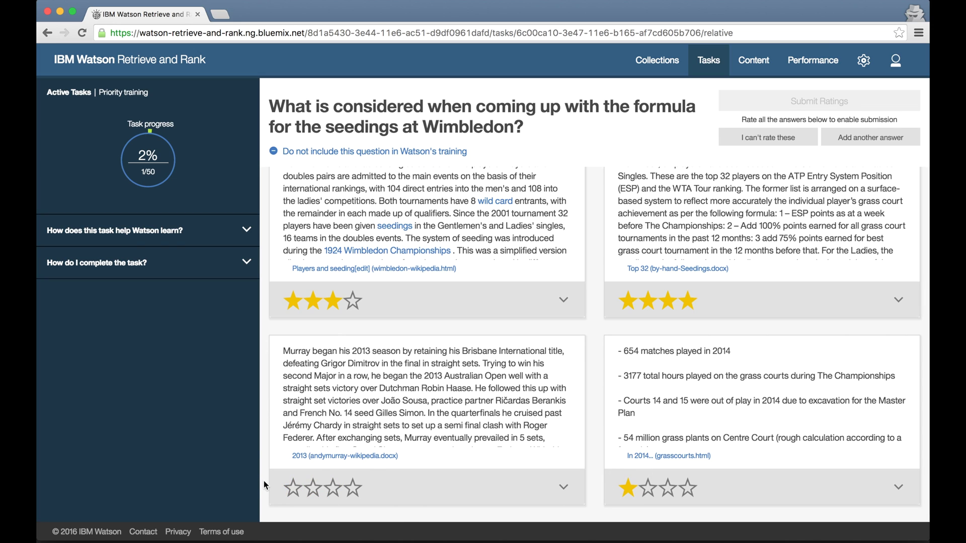
pyautogui.click(293, 488)
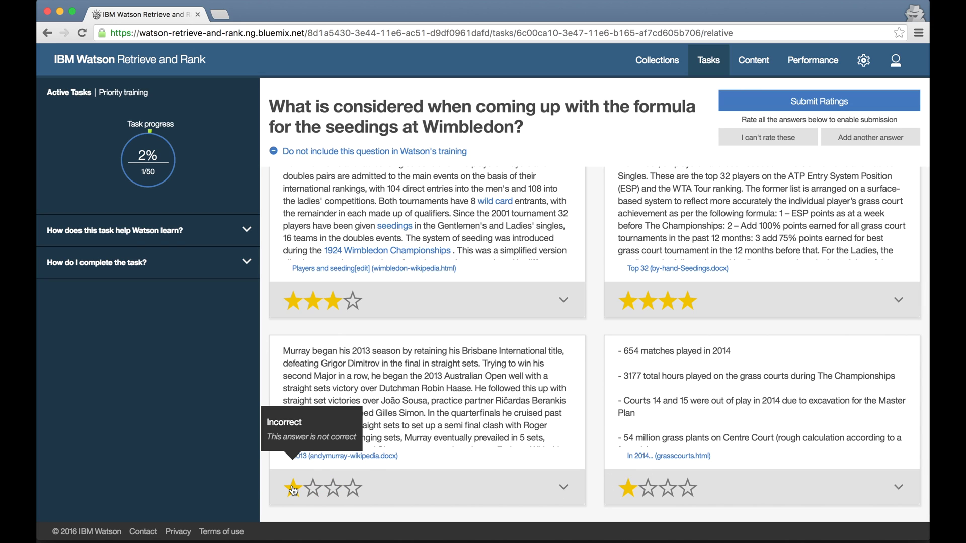
pyautogui.click(803, 96)
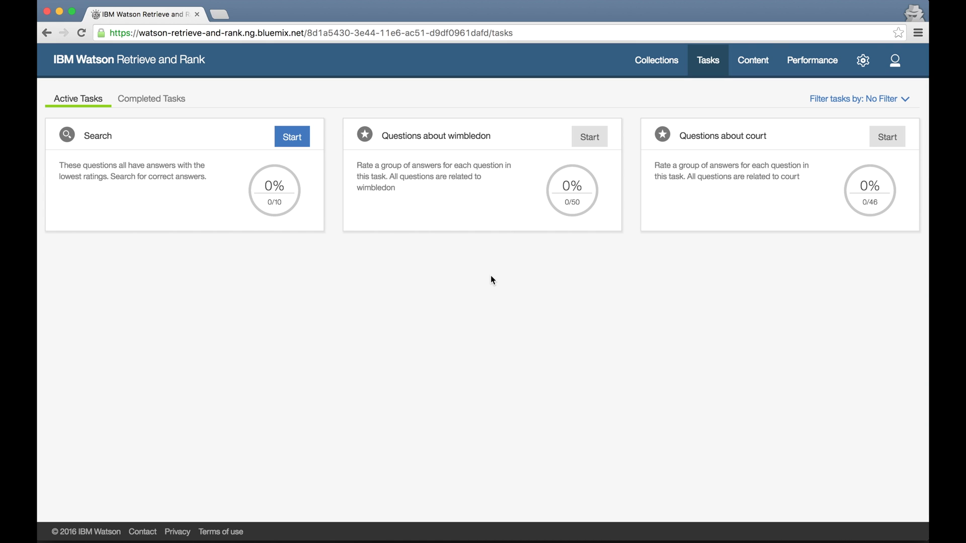
# Start the Search task, search 'slazenger', and add the Dunlop Slazenger answer with four stars.
pyautogui.click(292, 137)
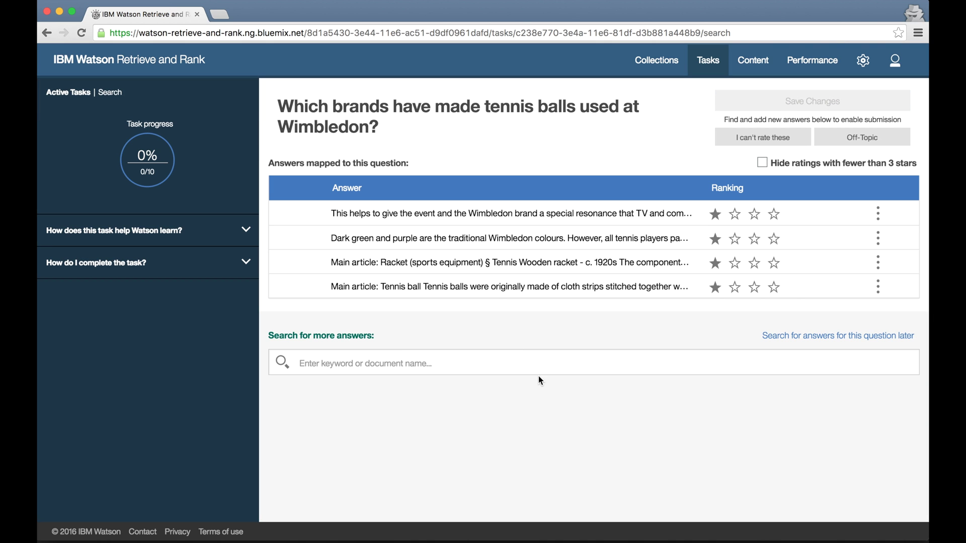
pyautogui.click(582, 372)
pyautogui.write('slazenger')
pyautogui.press('Return')
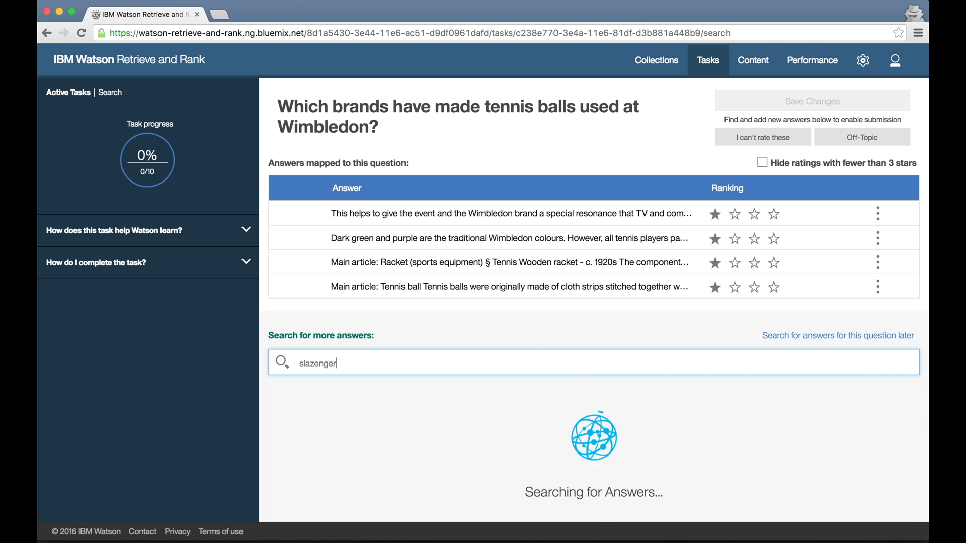
pyautogui.scroll(-2, 529, 406)
pyautogui.scroll(-5, 529, 407)
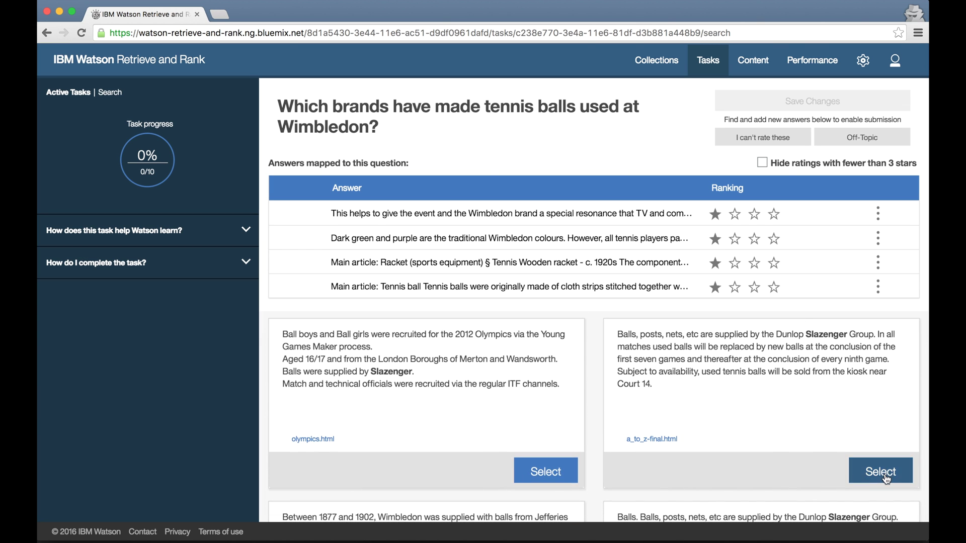
pyautogui.click(883, 475)
pyautogui.click(376, 298)
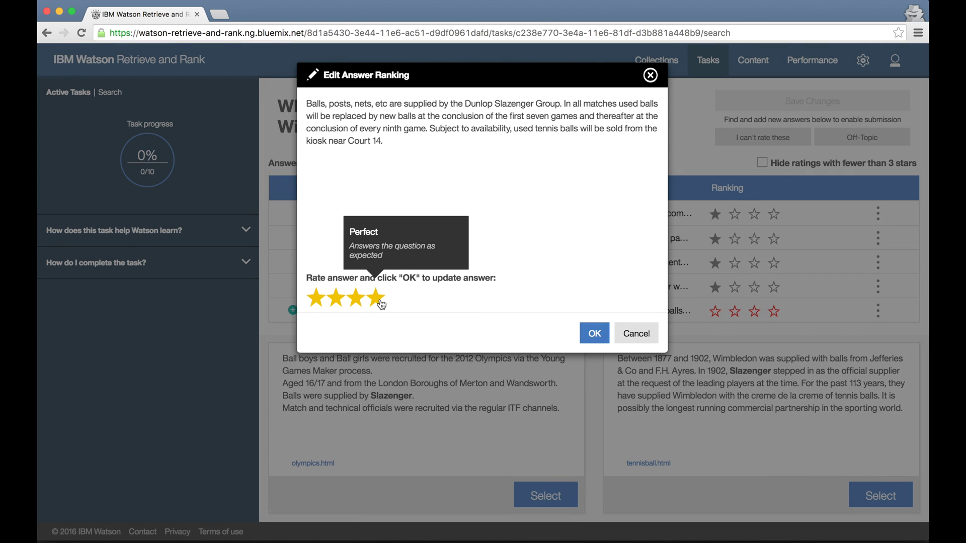
pyautogui.click(594, 332)
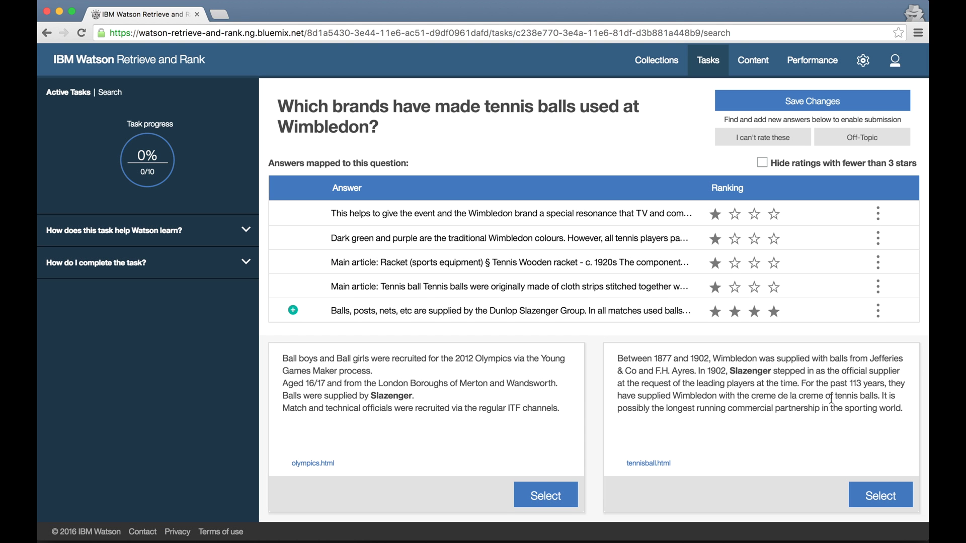
# Add the Jefferies & Co and second Dunlop Slazenger answers at four stars, hide low ratings, and save.
pyautogui.click(877, 495)
pyautogui.click(375, 297)
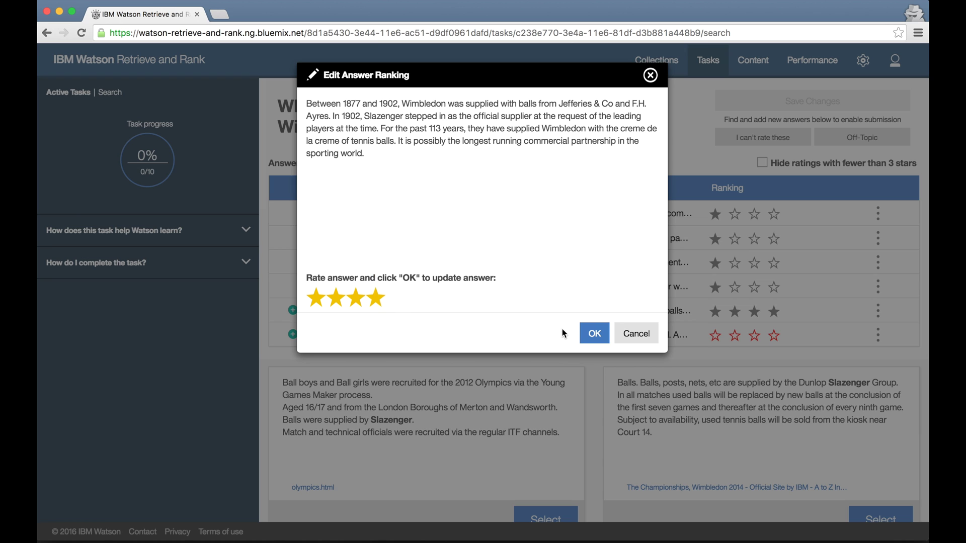
pyautogui.click(594, 333)
pyautogui.scroll(-1, 728, 446)
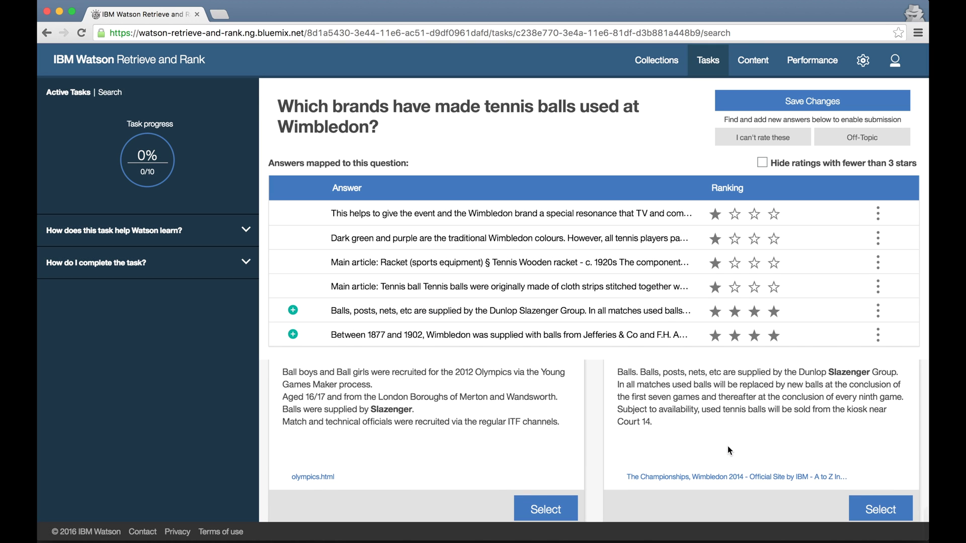
pyautogui.click(868, 505)
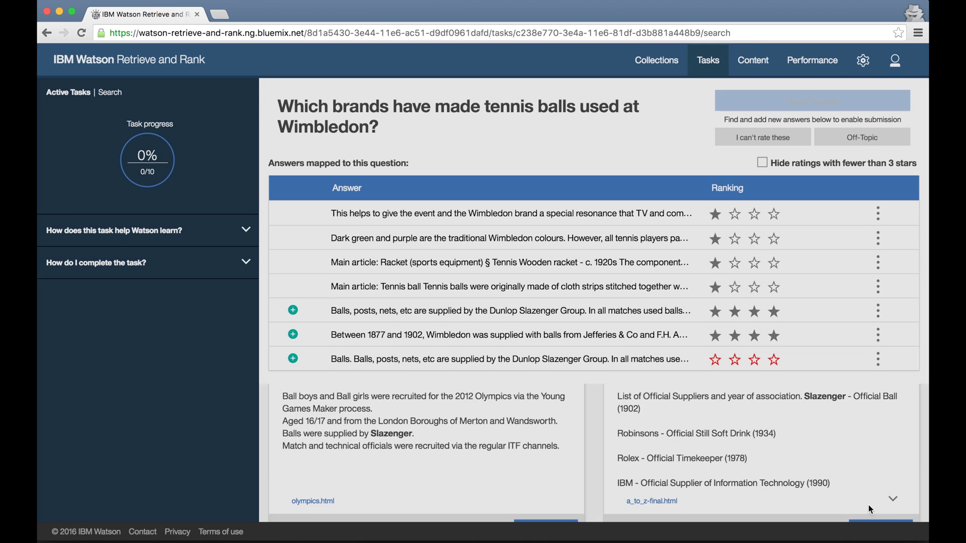
pyautogui.click(376, 297)
pyautogui.click(595, 334)
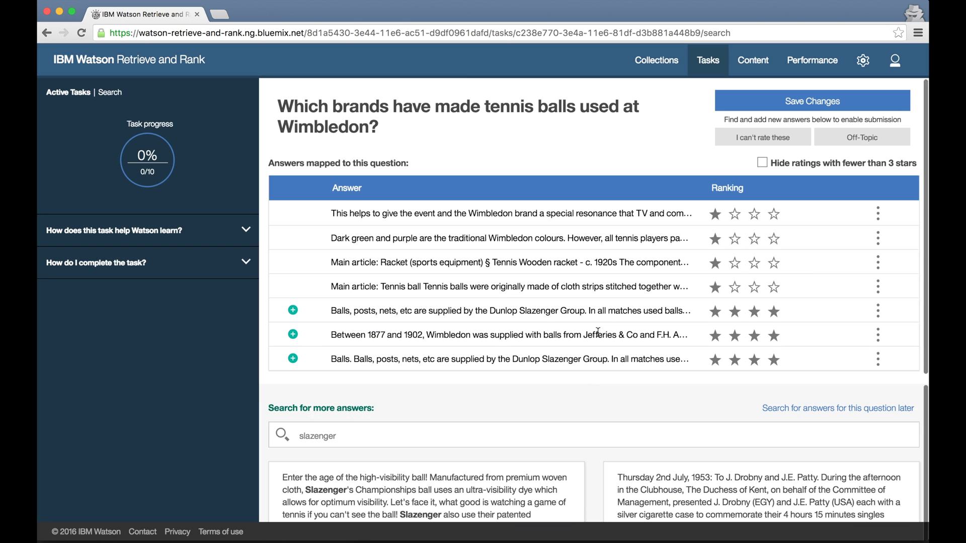
pyautogui.click(822, 162)
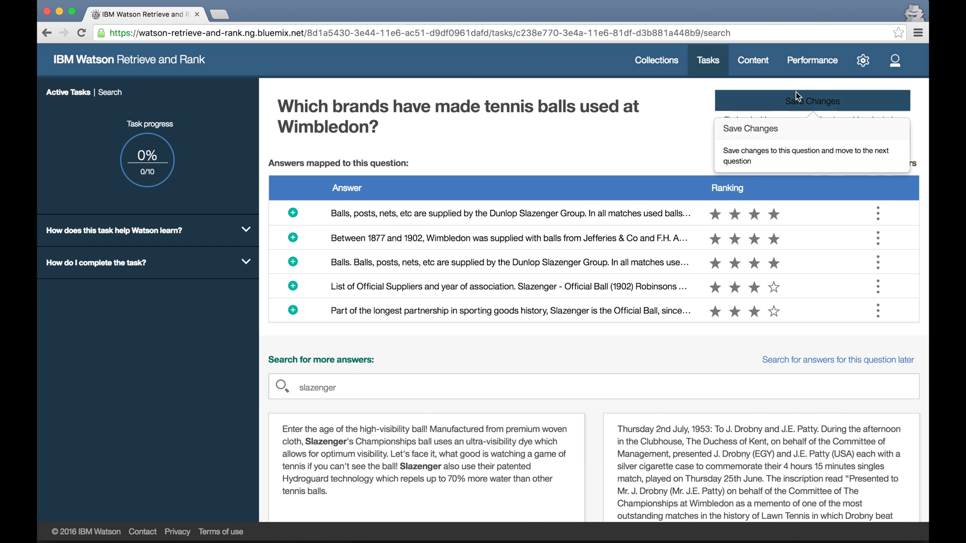
pyautogui.click(795, 91)
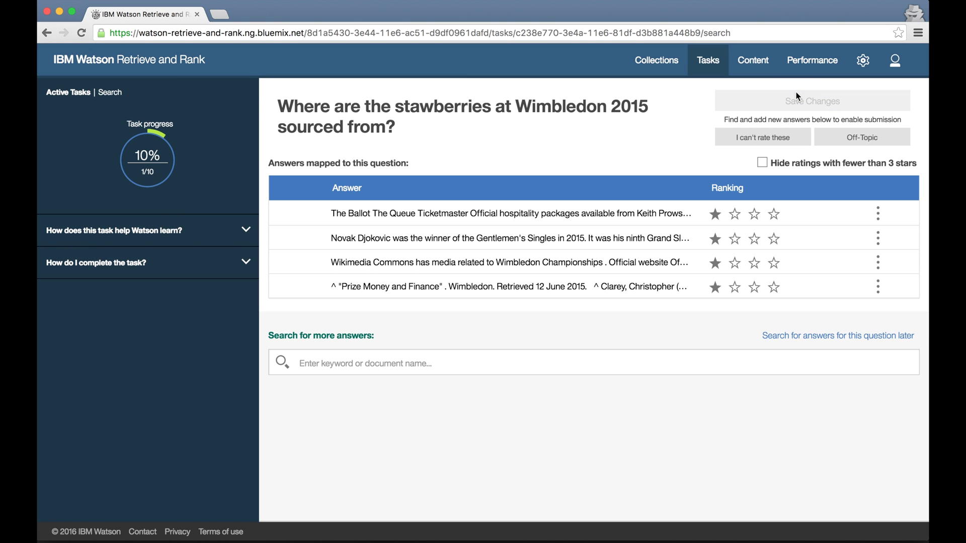
# Search 'strawberries kent' and add the Kent strawberries answer with four stars.
pyautogui.click(474, 365)
pyautogui.write('stra')
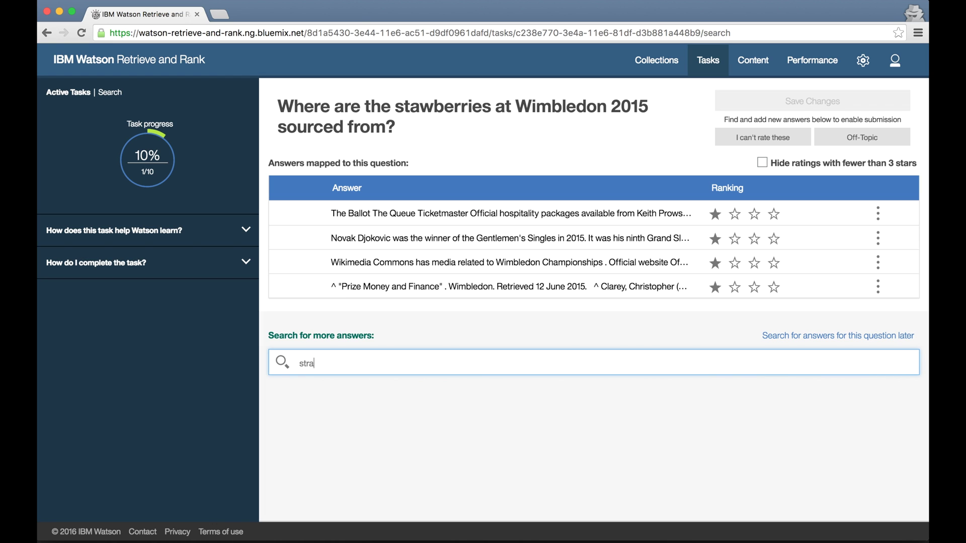
pyautogui.write('wberries kent')
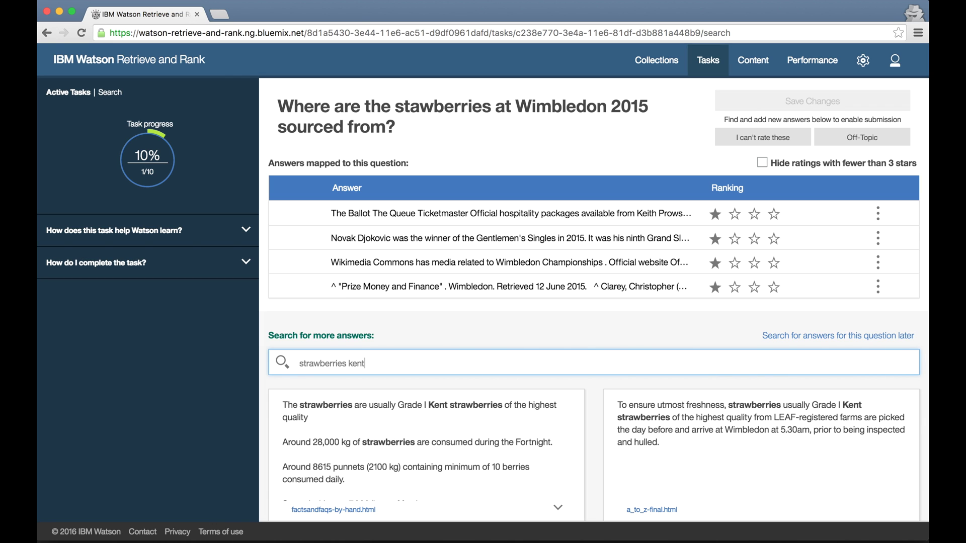
pyautogui.scroll(-2, 467, 372)
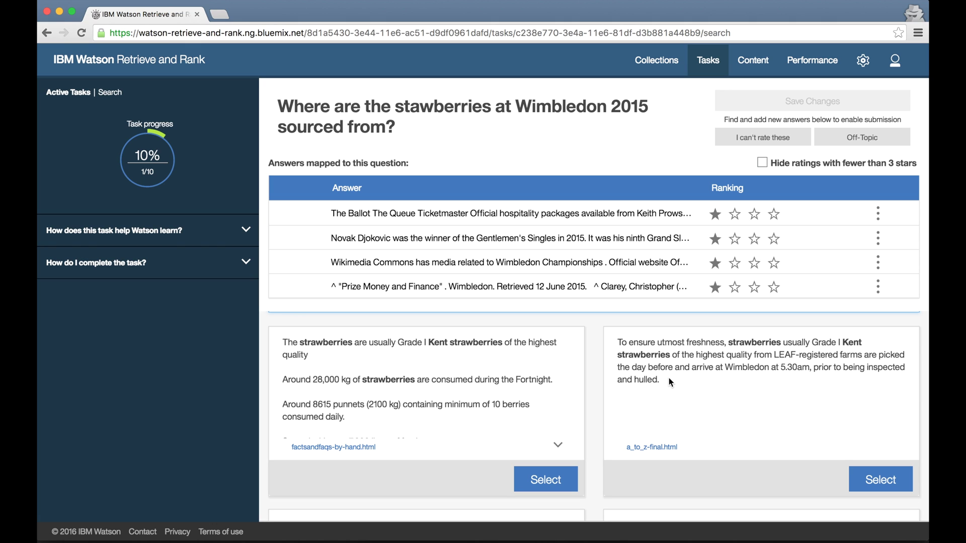
pyautogui.click(886, 482)
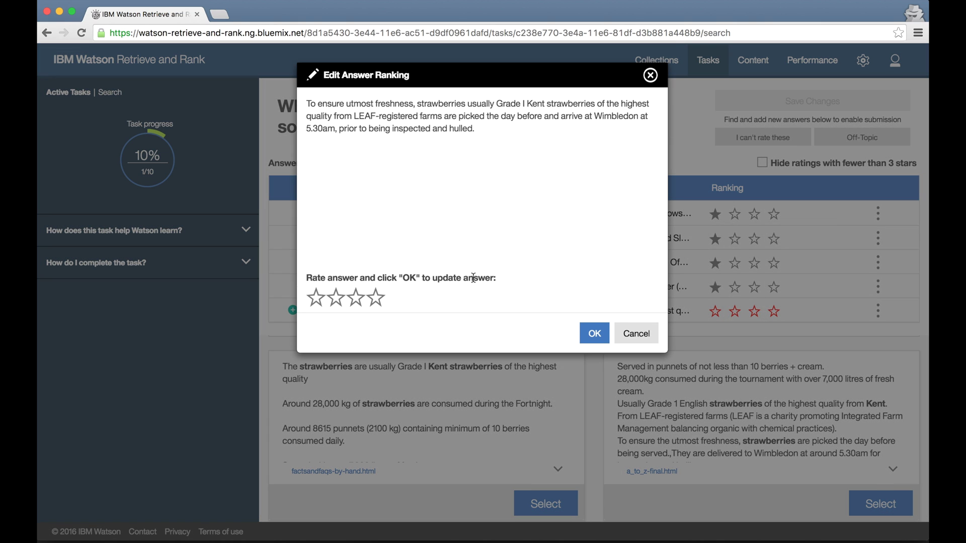
pyautogui.click(376, 297)
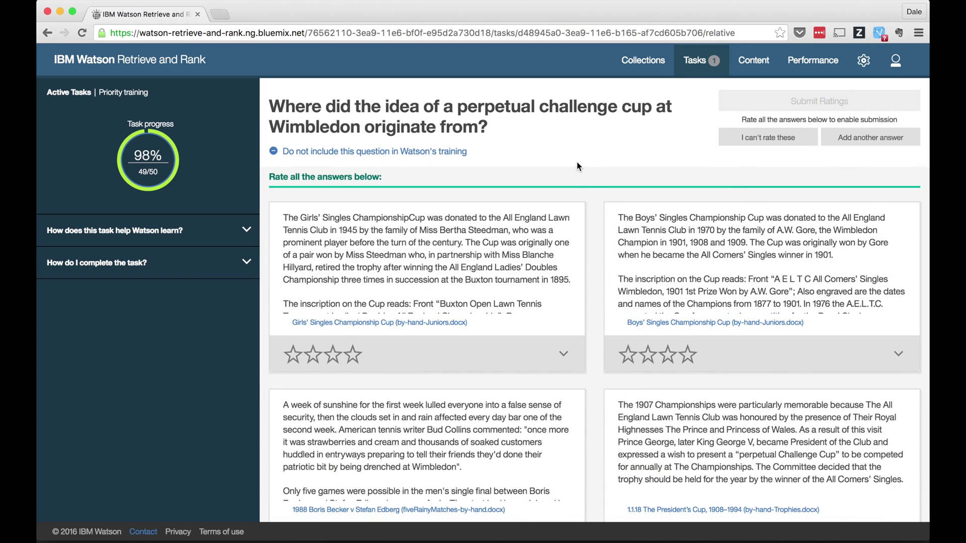
# Return to Active Tasks, where Review conflicts shows 0/14 and court 0/38, and check the account menu.
pyautogui.click(703, 71)
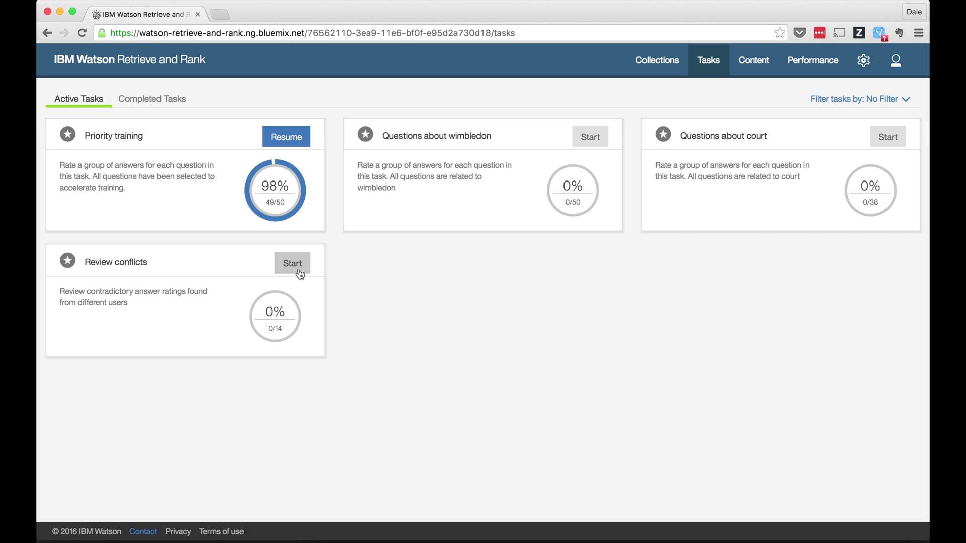
pyautogui.click(895, 60)
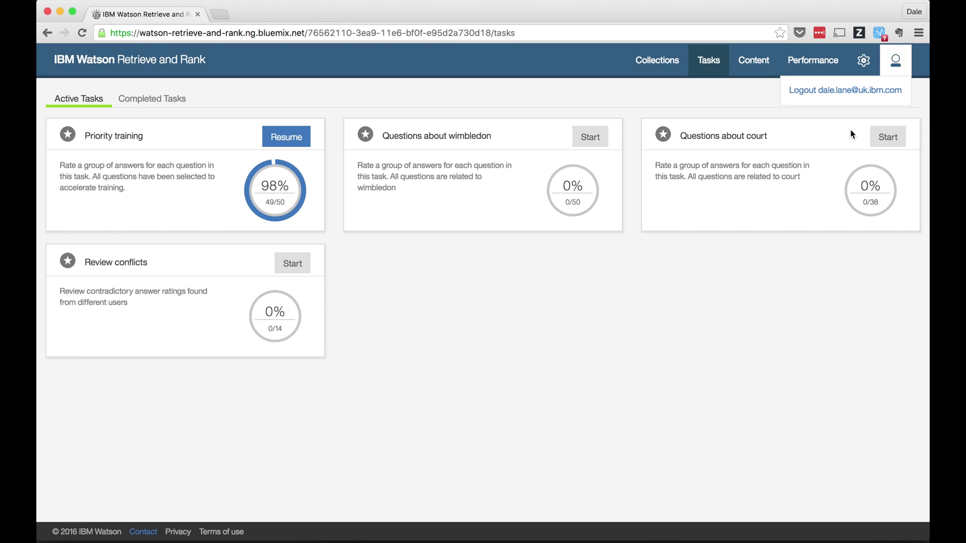
pyautogui.click(710, 345)
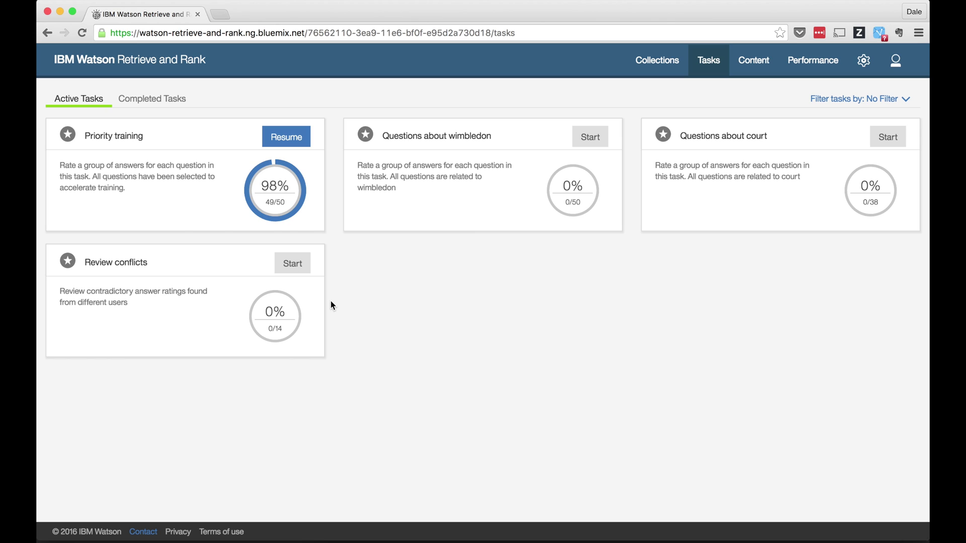
# Start the Review conflicts task and expand the first park and ride answer to read its full text.
pyautogui.click(297, 269)
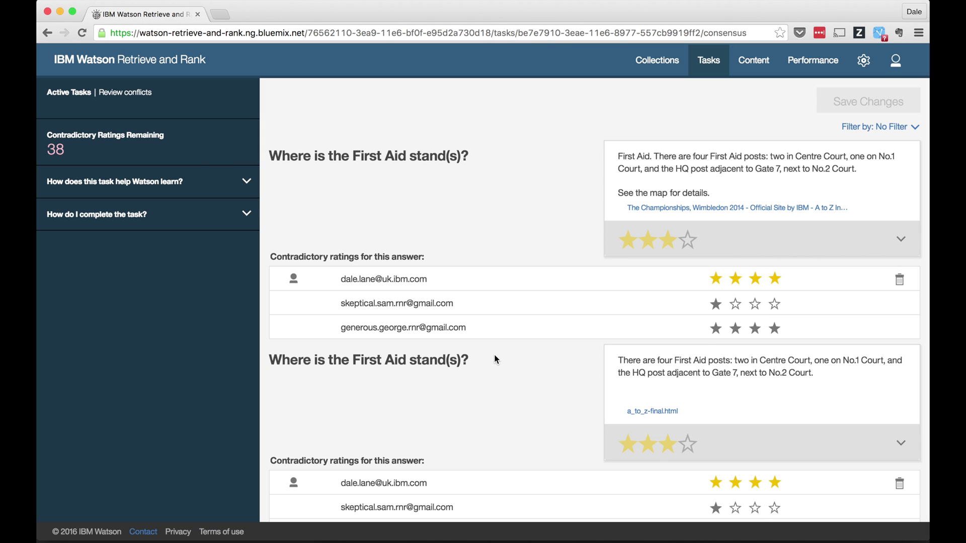
pyautogui.scroll(-5, 495, 359)
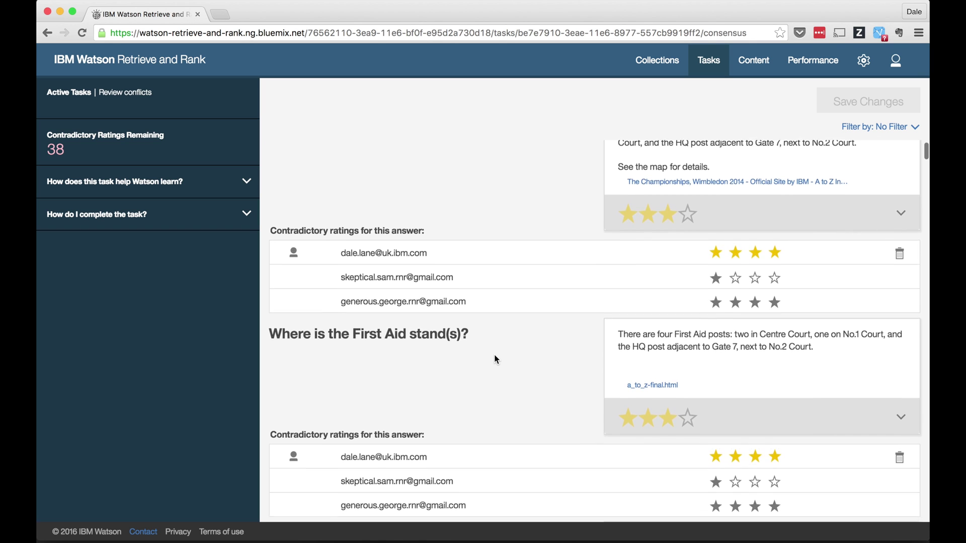
pyautogui.scroll(-6, 495, 356)
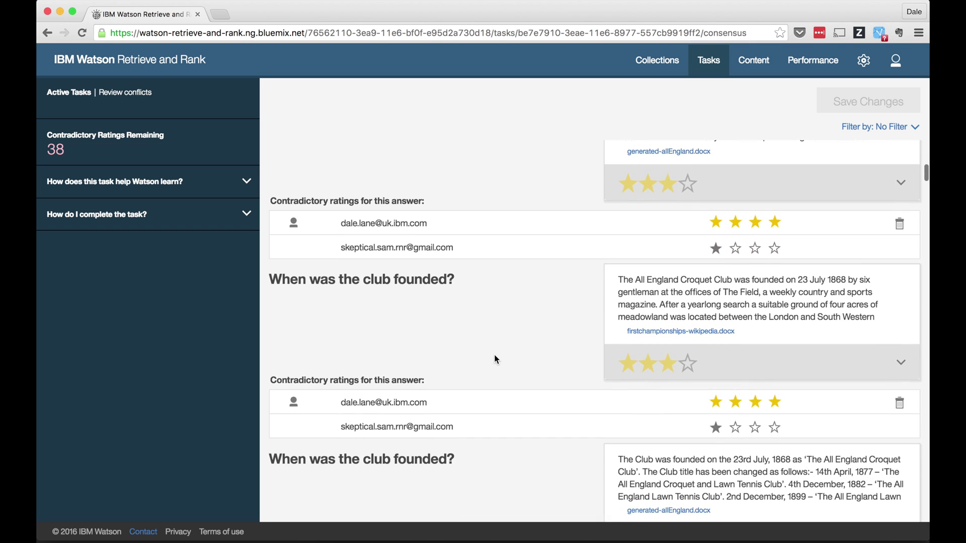
pyautogui.scroll(-12, 495, 358)
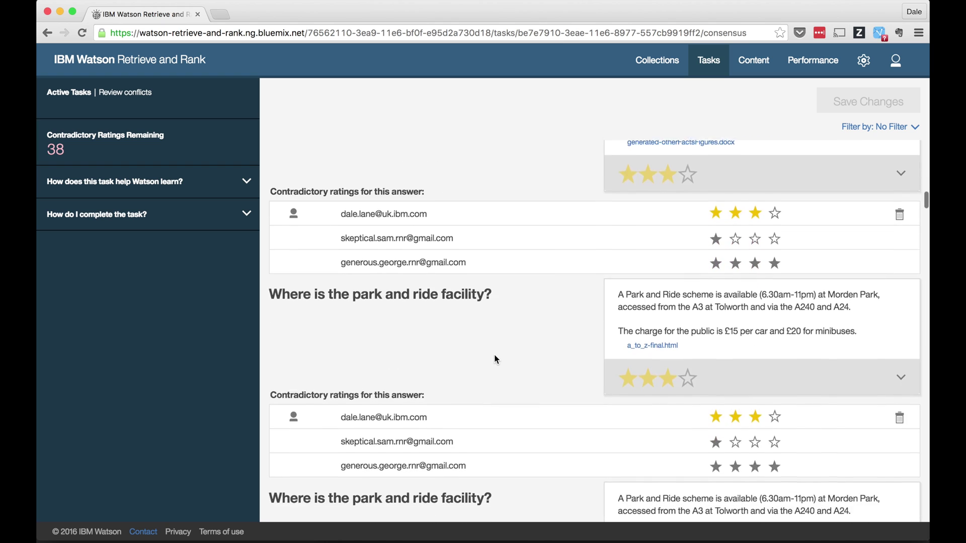
pyautogui.scroll(2, 494, 358)
pyautogui.scroll(-2, 494, 358)
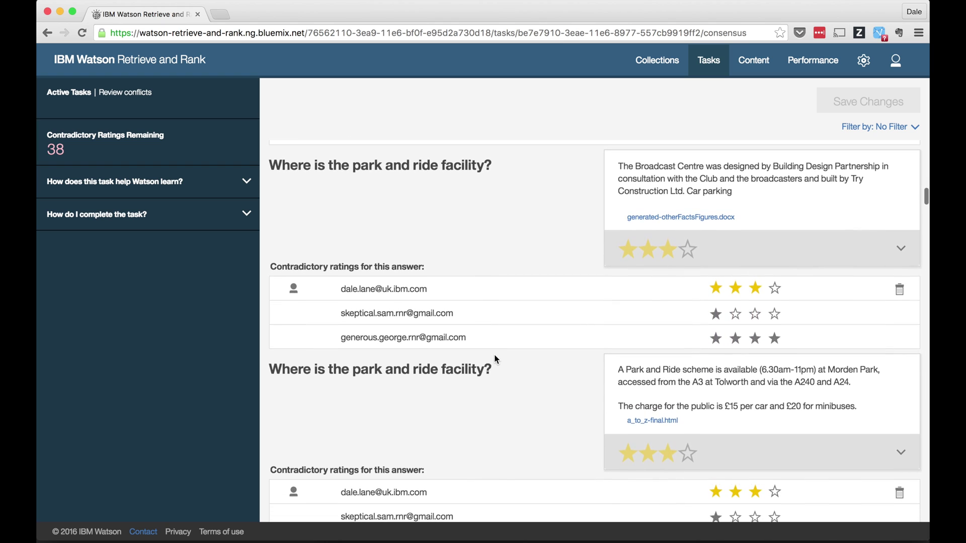
pyautogui.click(901, 249)
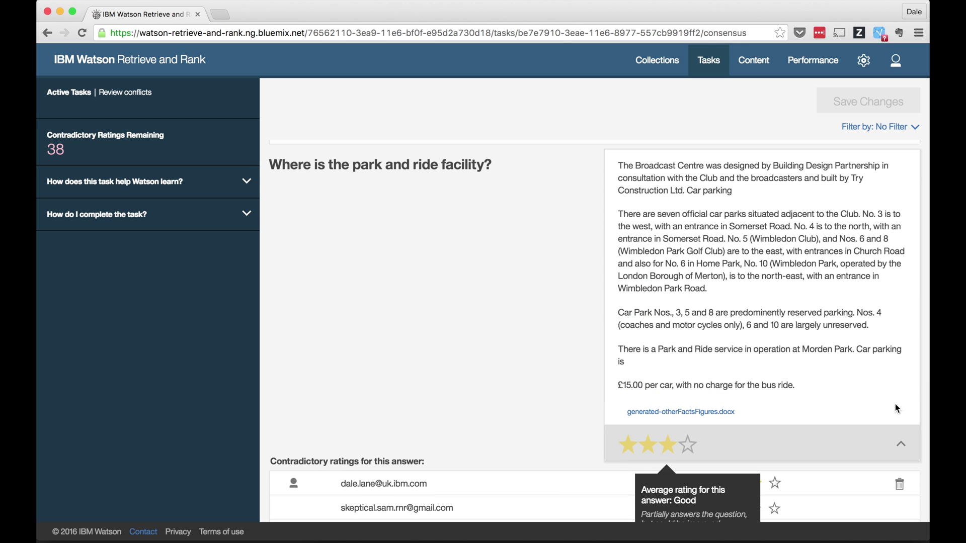
pyautogui.click(903, 445)
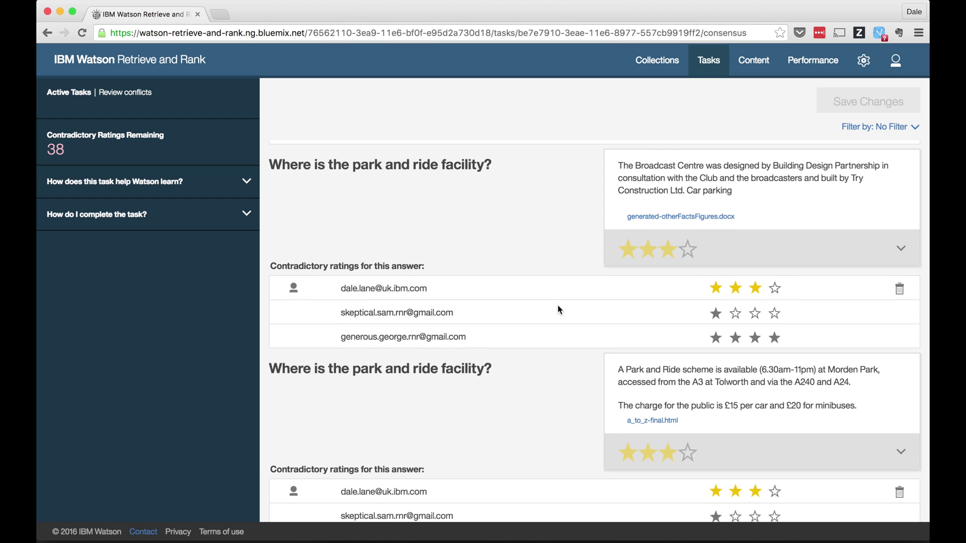
# Expand the Broadcast Centre answer, highlight its Park and Ride sentence, and rate it four stars.
pyautogui.click(901, 250)
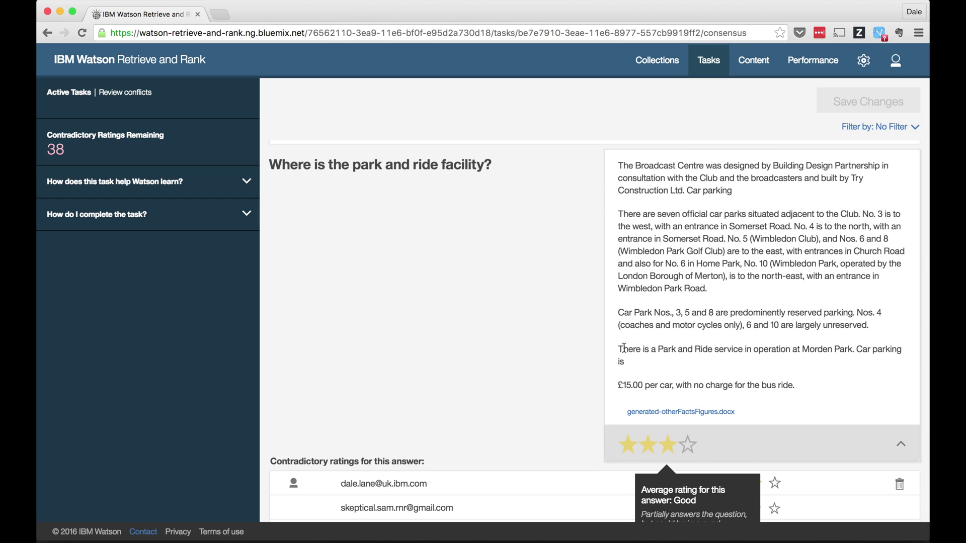
pyautogui.click(622, 349)
pyautogui.keyDown('shift'); pyautogui.click(851, 346); pyautogui.keyUp('shift')
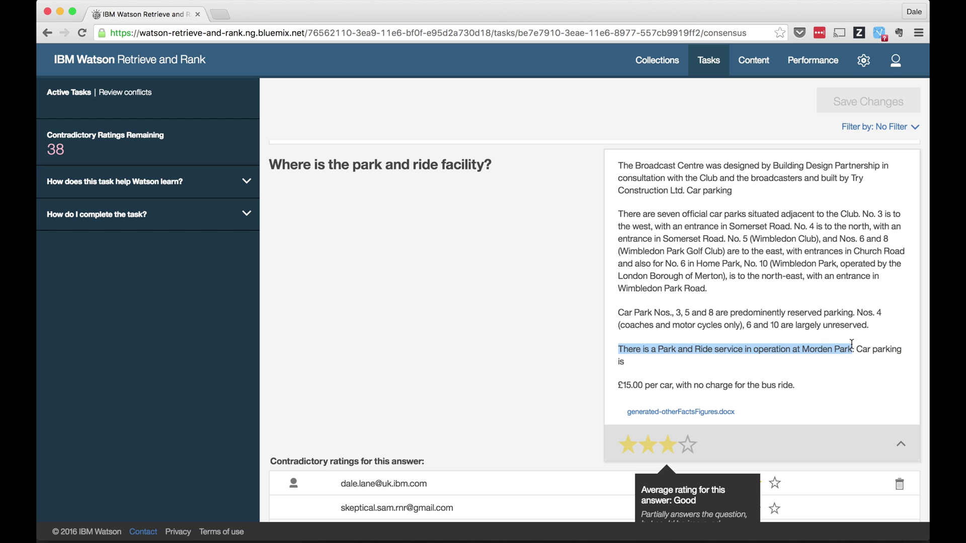
pyautogui.scroll(-2, 850, 343)
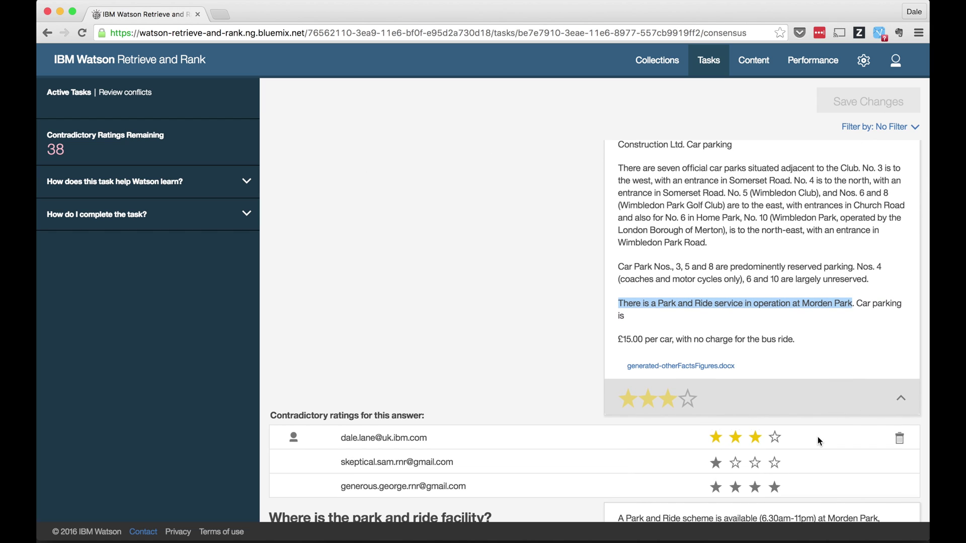
pyautogui.click(637, 447)
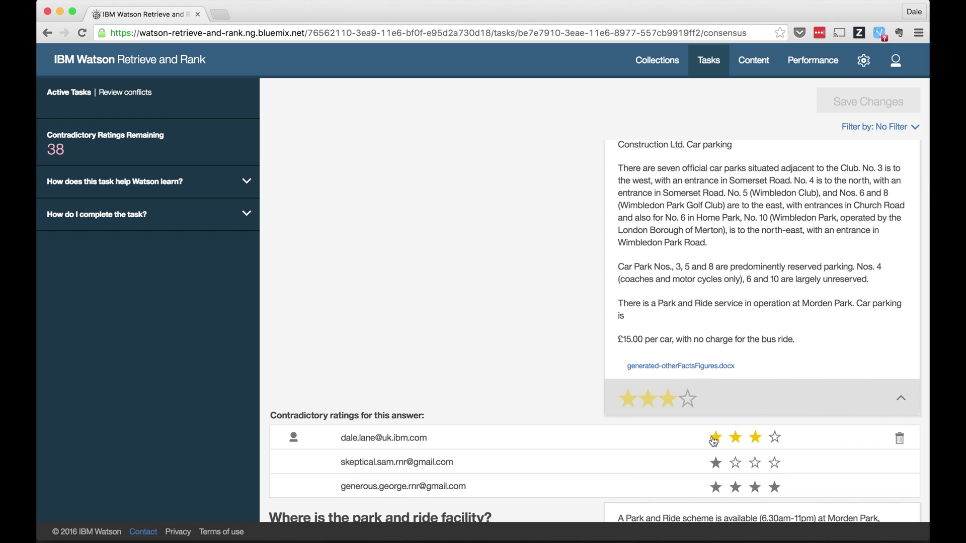
pyautogui.click(775, 437)
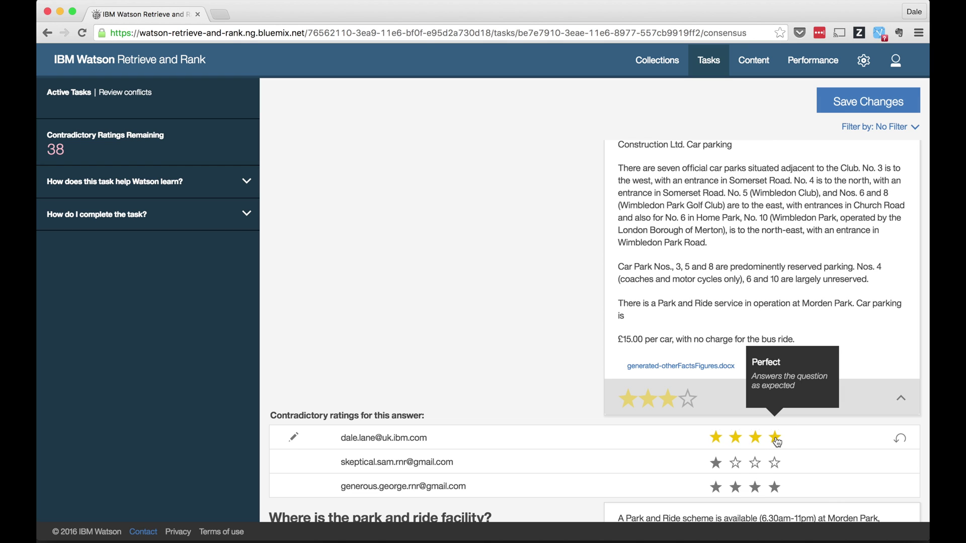
# Highlight the Morden Park opening line and rate that answer and the next one four stars.
pyautogui.scroll(-10, 777, 441)
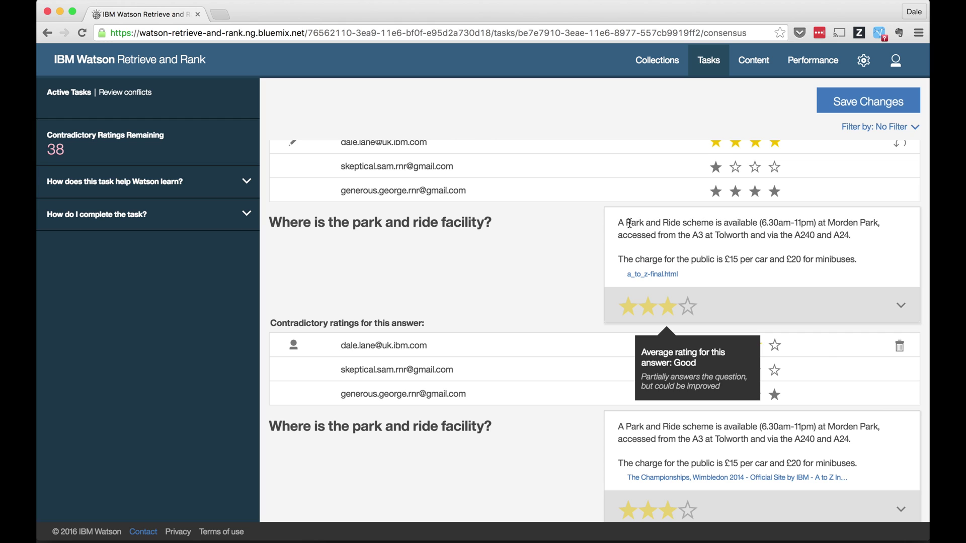
pyautogui.moveTo(618, 222); pyautogui.dragTo(883, 227)
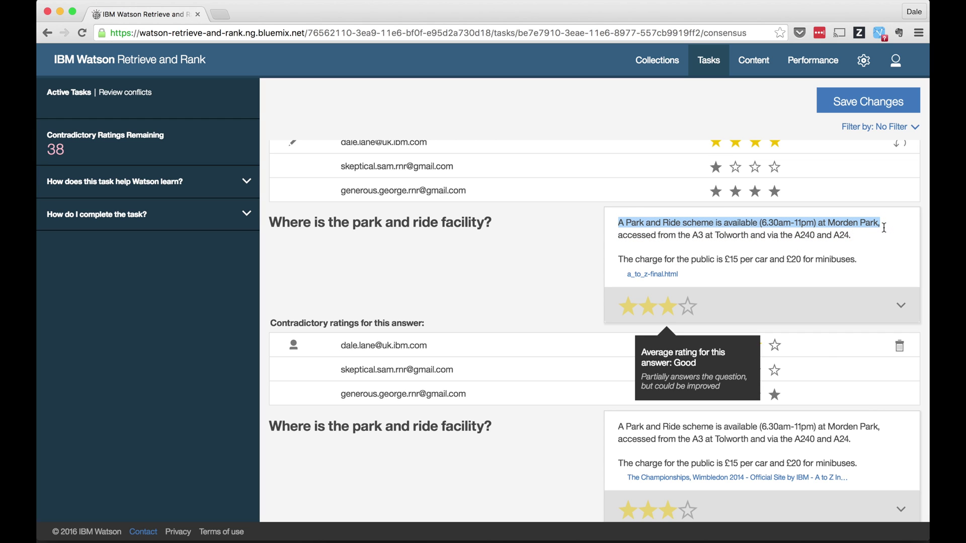
pyautogui.click(779, 352)
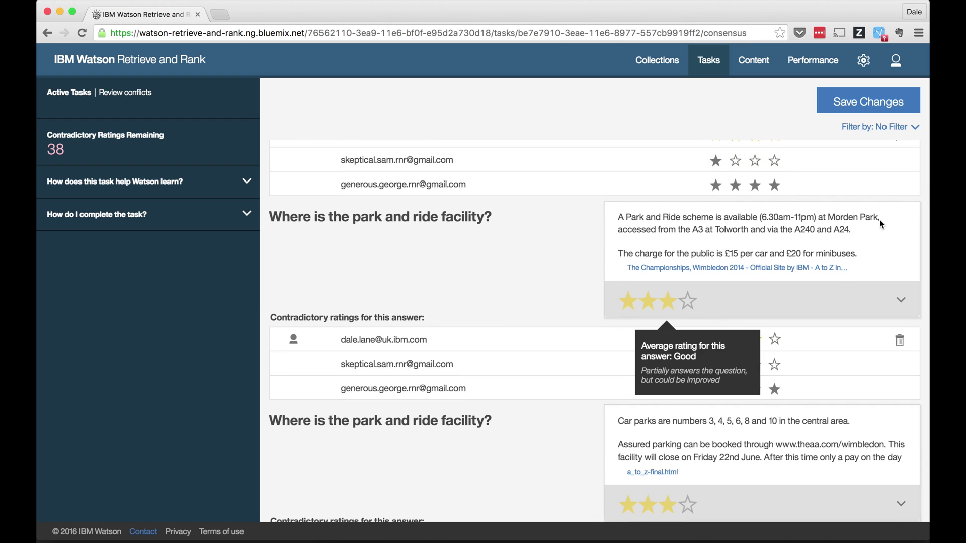
pyautogui.click(775, 343)
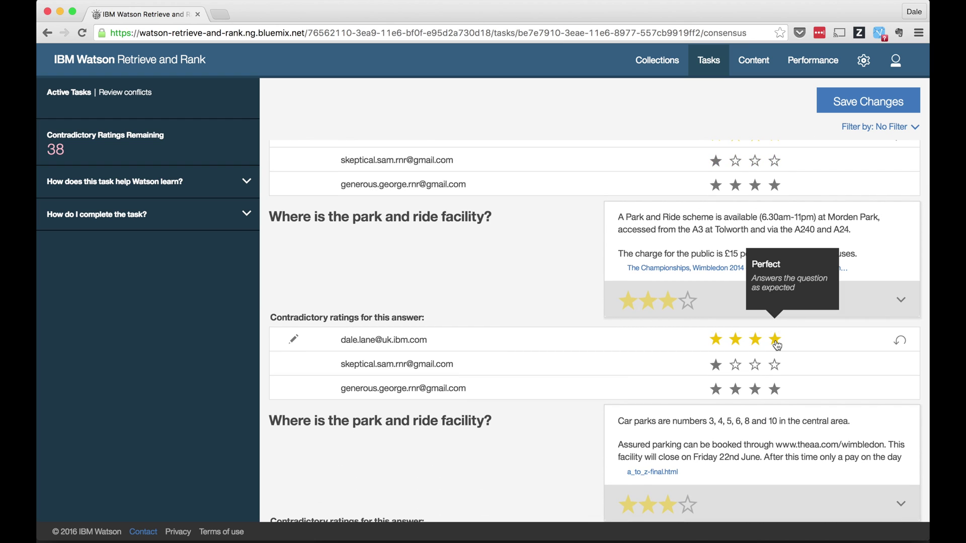
pyautogui.scroll(-4, 776, 345)
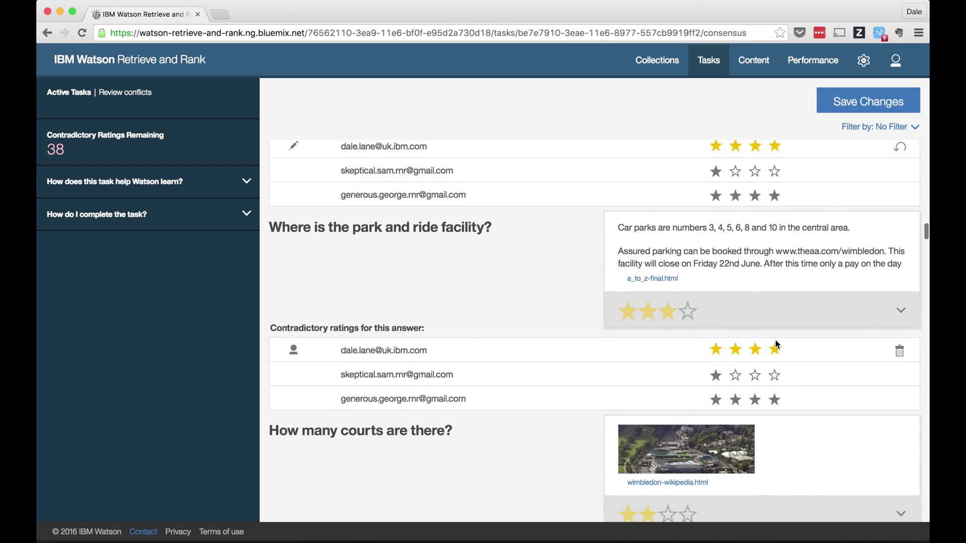
# Expand the car parks answer and lower my rating of it to two stars.
pyautogui.click(900, 310)
pyautogui.scroll(-5, 900, 309)
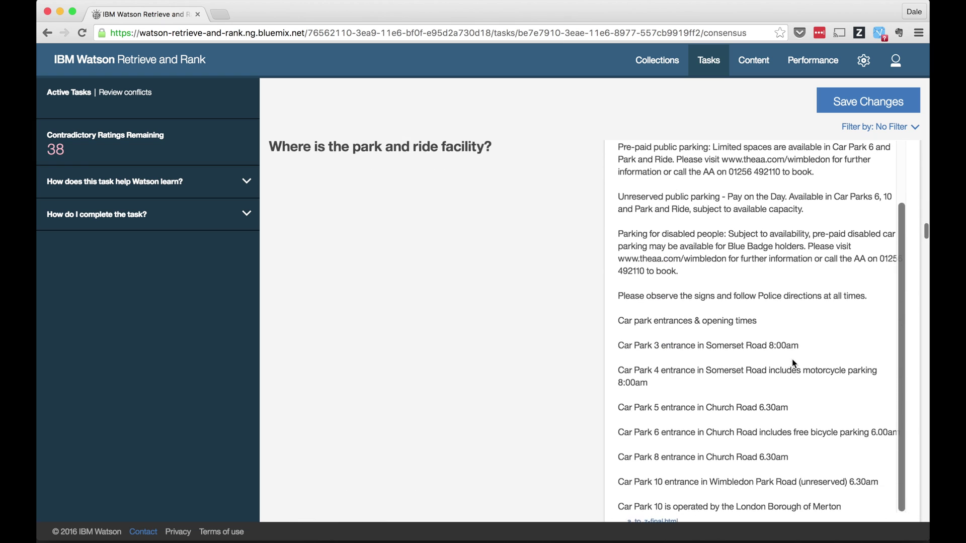
pyautogui.scroll(-5, 793, 362)
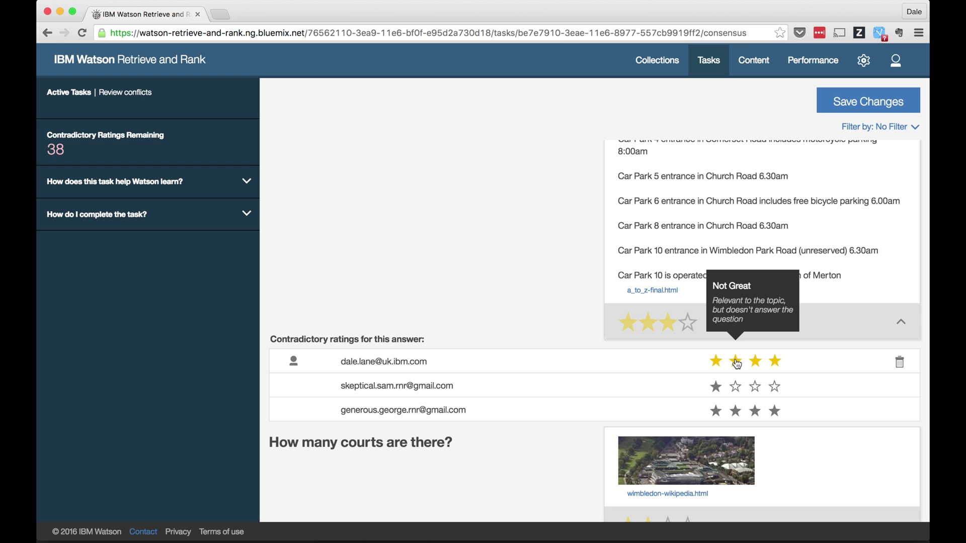
pyautogui.click(735, 362)
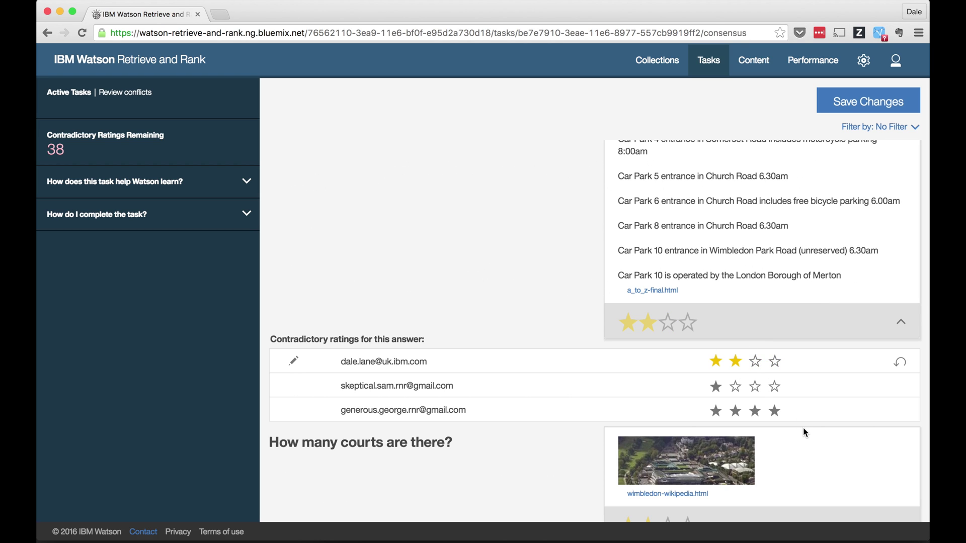
pyautogui.click(760, 63)
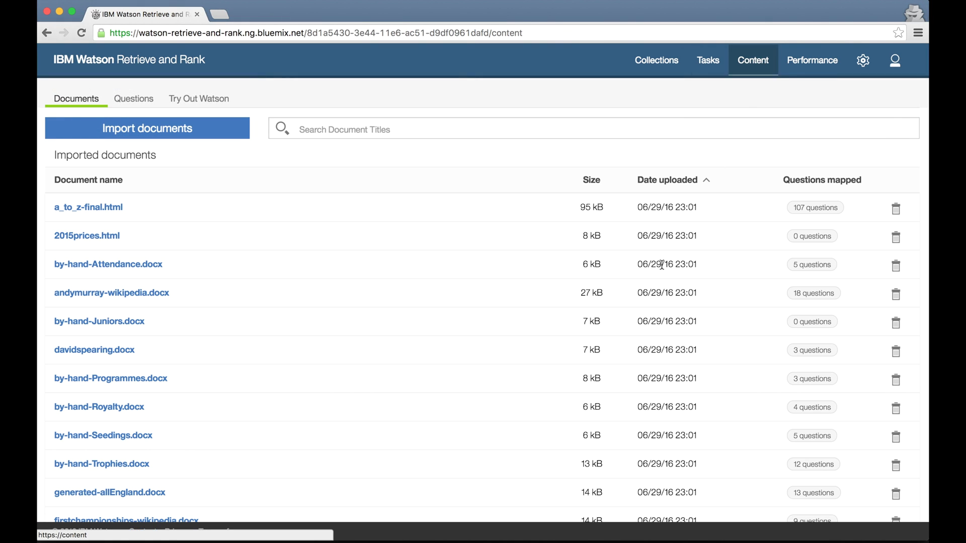
# Remove by-hand-Trophies.docx with its trash icon and confirm the deletion.
pyautogui.scroll(-2, 634, 389)
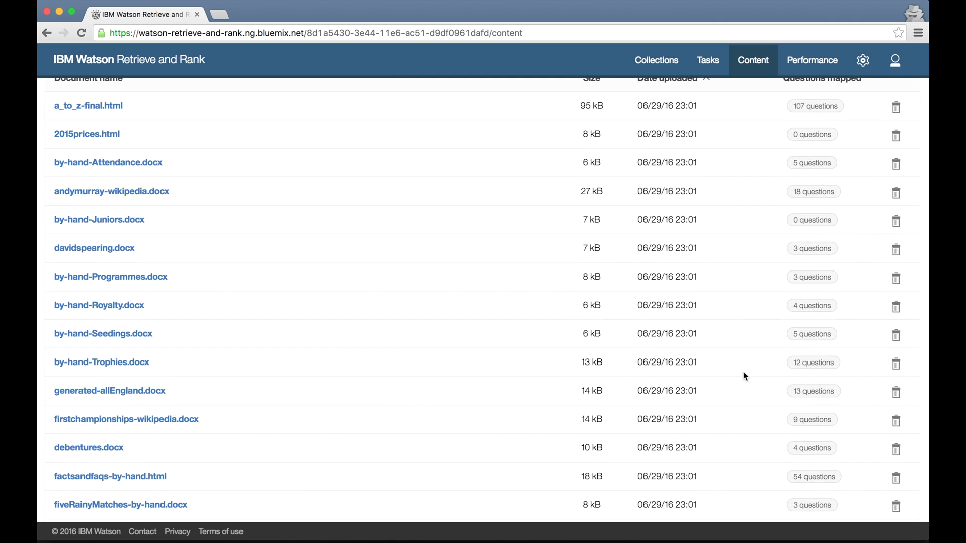
pyautogui.click(899, 367)
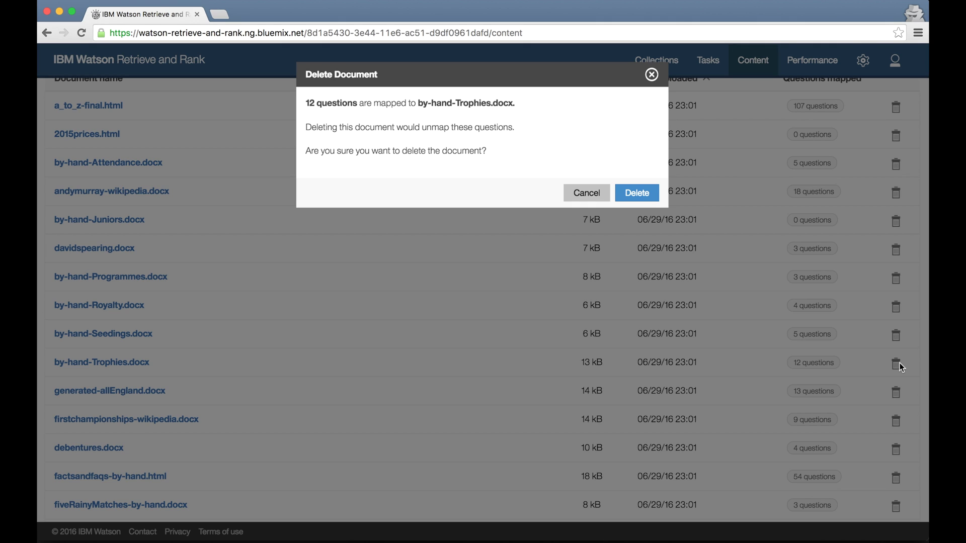
pyautogui.click(636, 194)
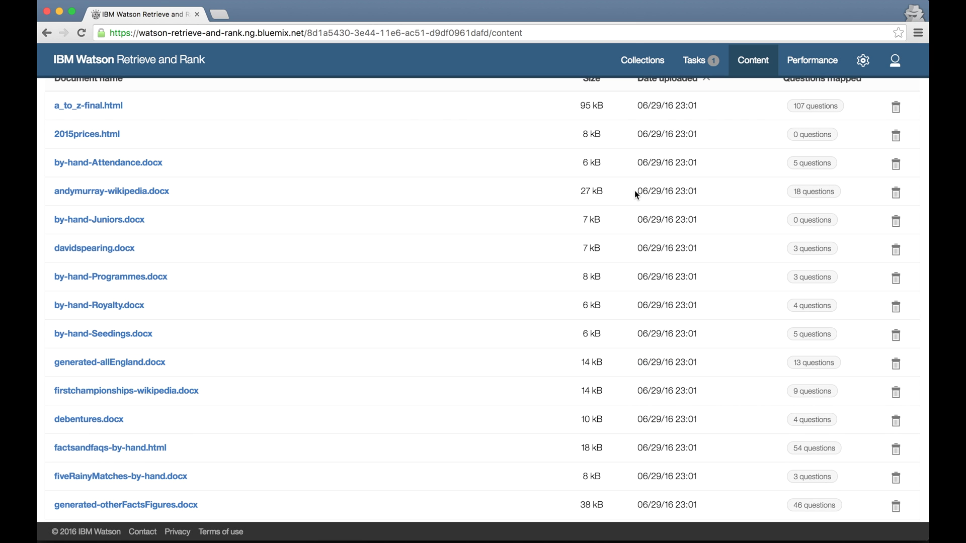
pyautogui.click(703, 76)
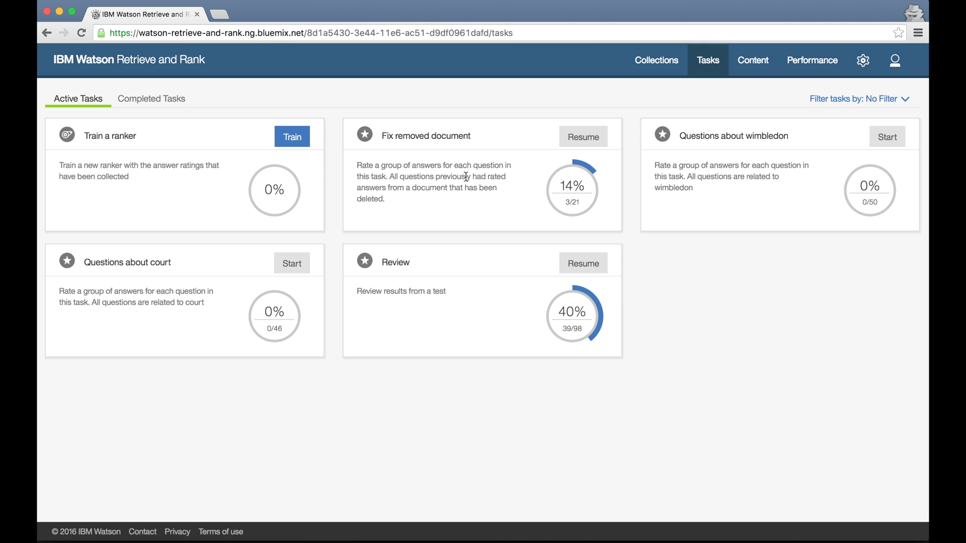
# Rate the added selfie stick answer three stars, submit the ratings, and train a new ranker.
pyautogui.click(595, 140)
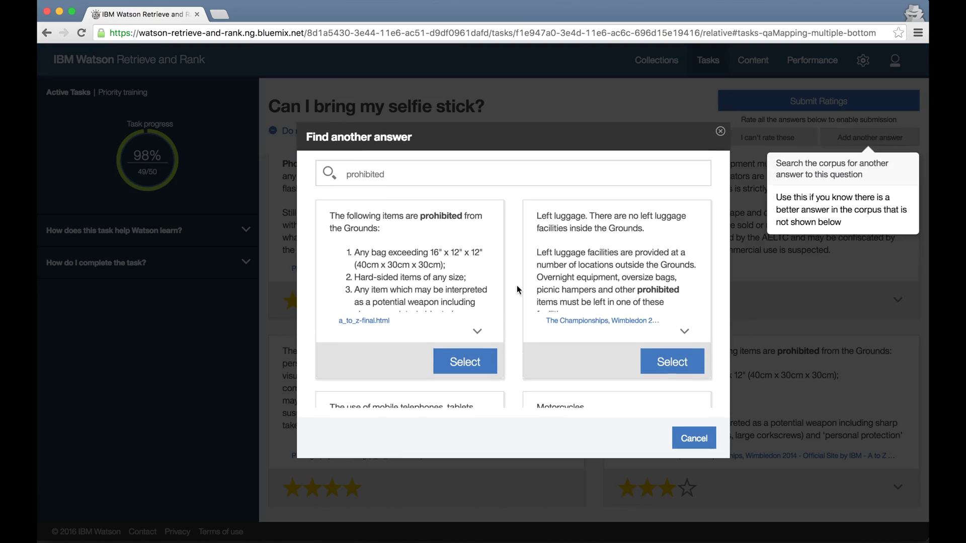
pyautogui.click(463, 361)
pyautogui.click(333, 487)
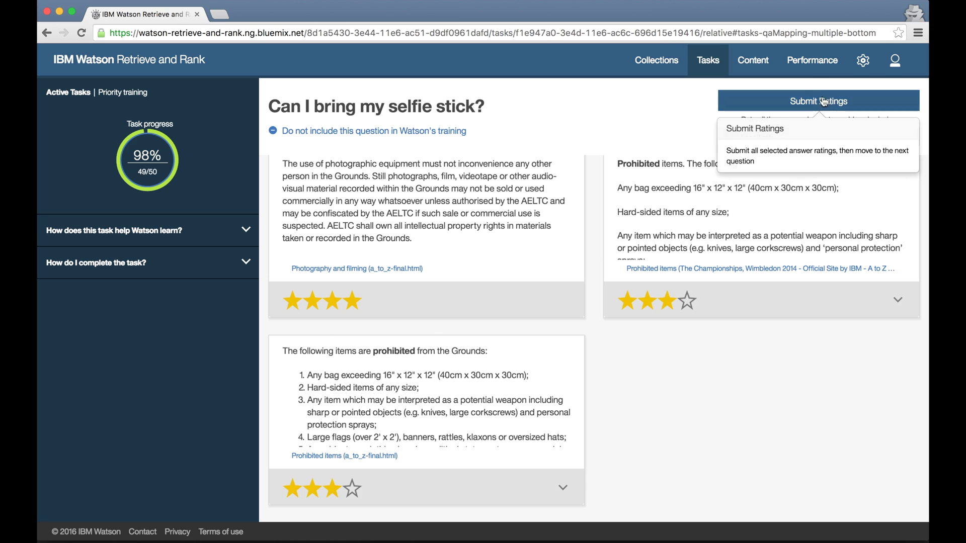
pyautogui.click(823, 100)
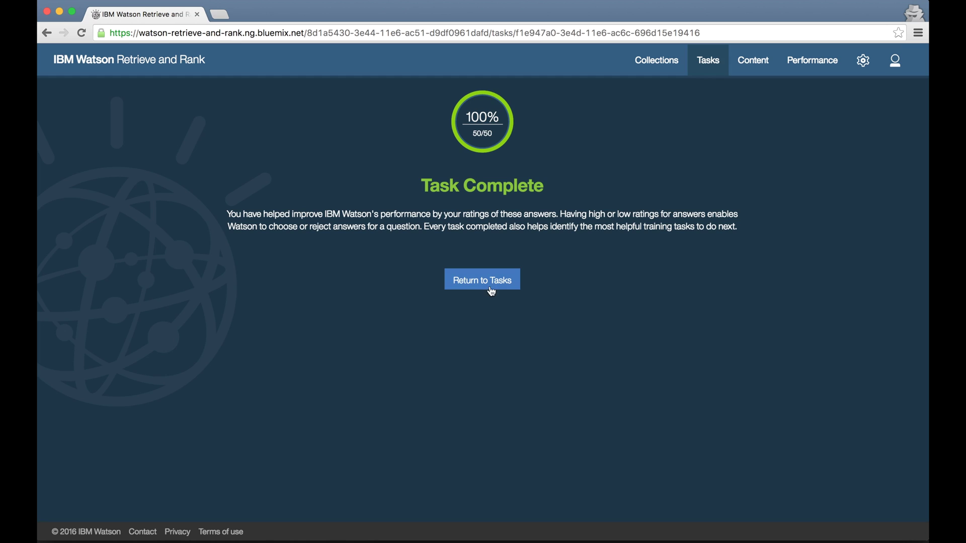
pyautogui.click(491, 291)
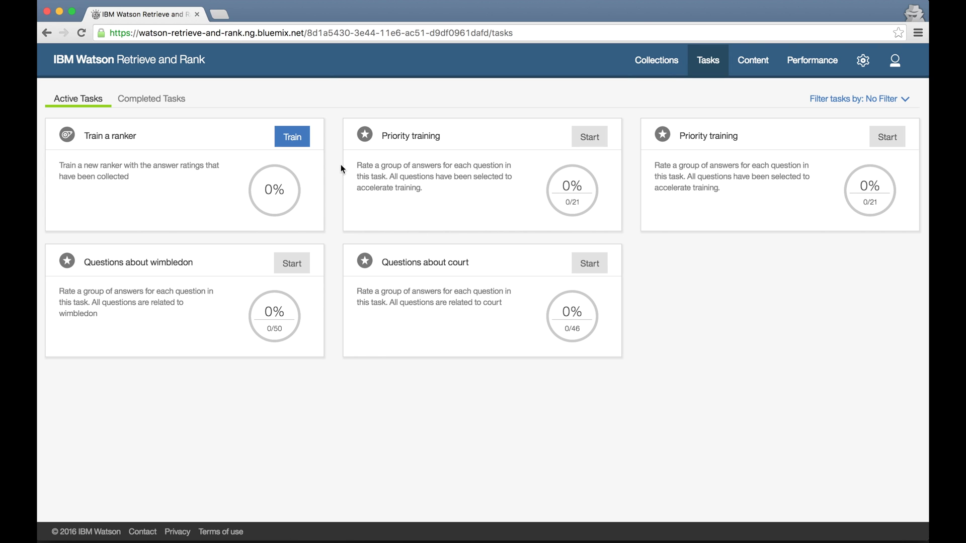
pyautogui.click(293, 143)
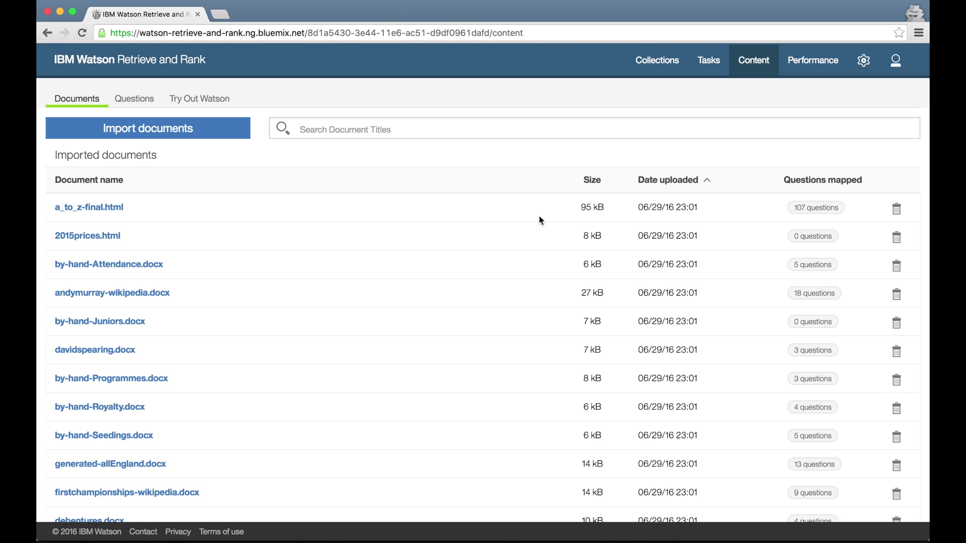
# Open and close the Import documents dialog without importing, then switch to the Questions topic list.
pyautogui.scroll(-5, 556, 308)
pyautogui.scroll(5, 556, 309)
pyautogui.click(162, 130)
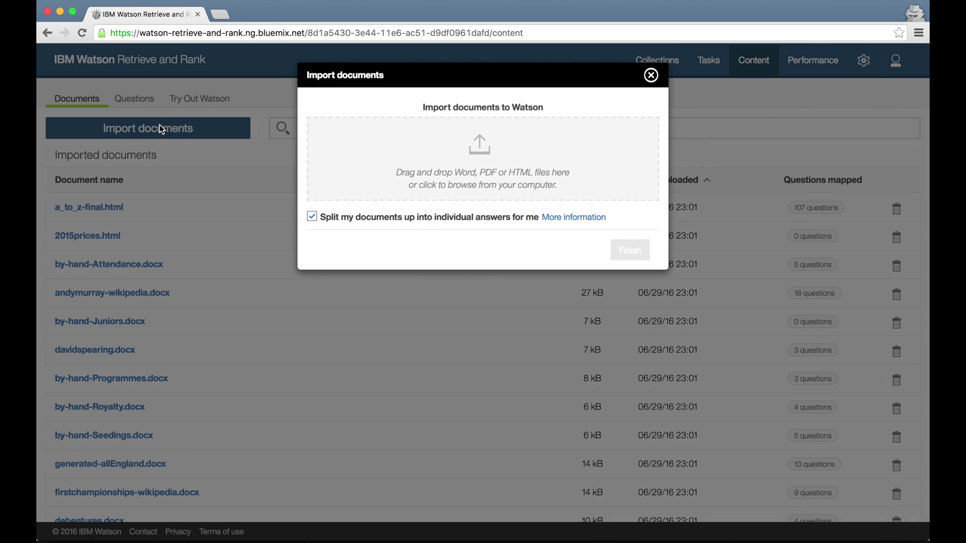
pyautogui.click(161, 130)
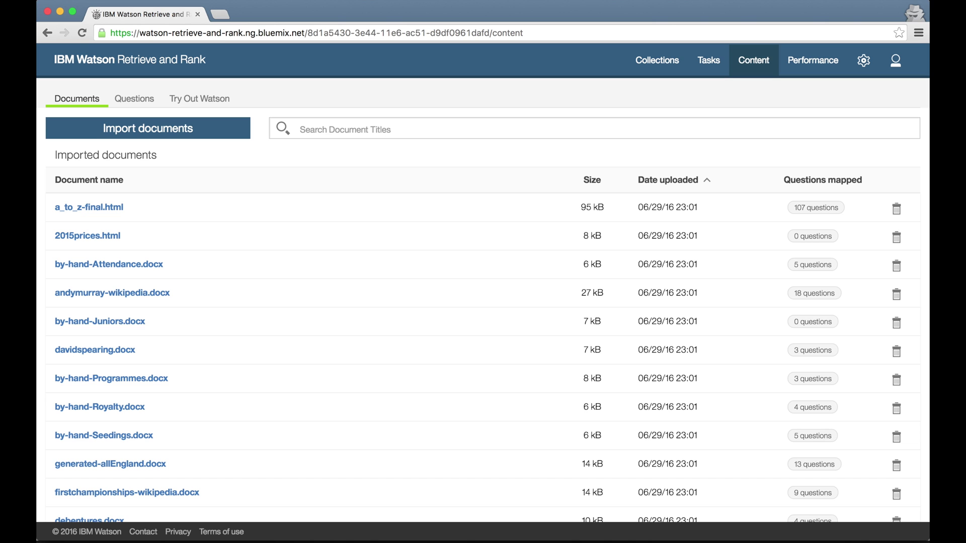
pyautogui.click(134, 103)
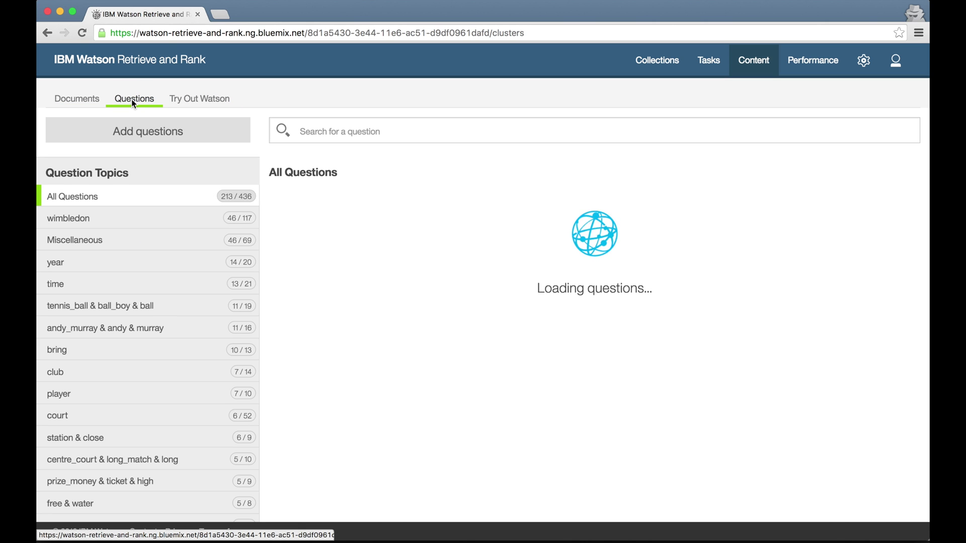
# Open the umpires question, show answers below three stars, and cancel editing the line-call answer's ranking.
pyautogui.scroll(-8, 455, 392)
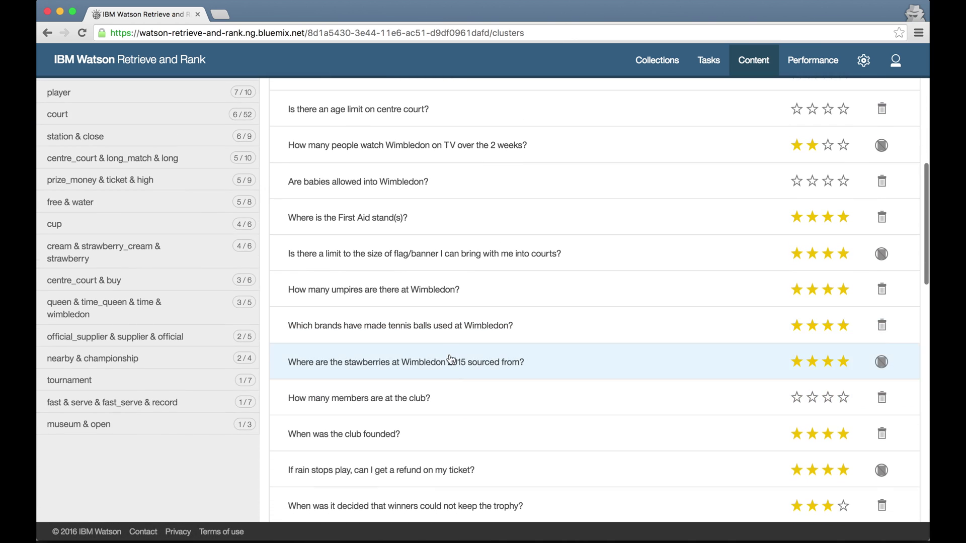
pyautogui.click(438, 290)
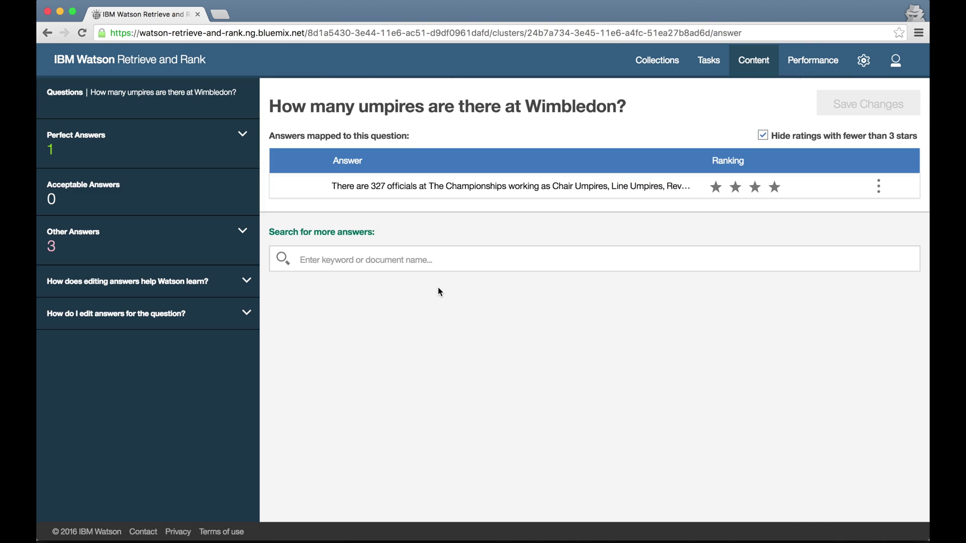
pyautogui.click(762, 135)
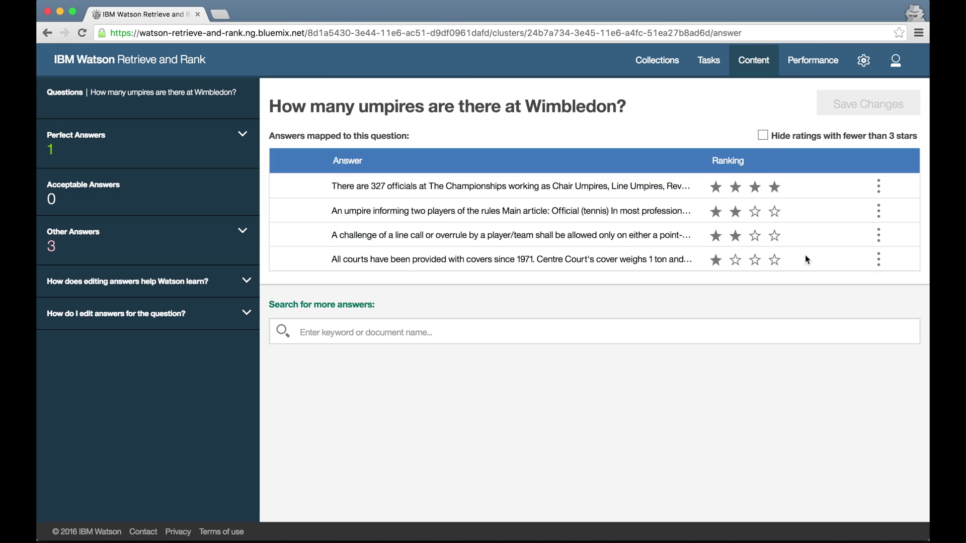
pyautogui.click(878, 235)
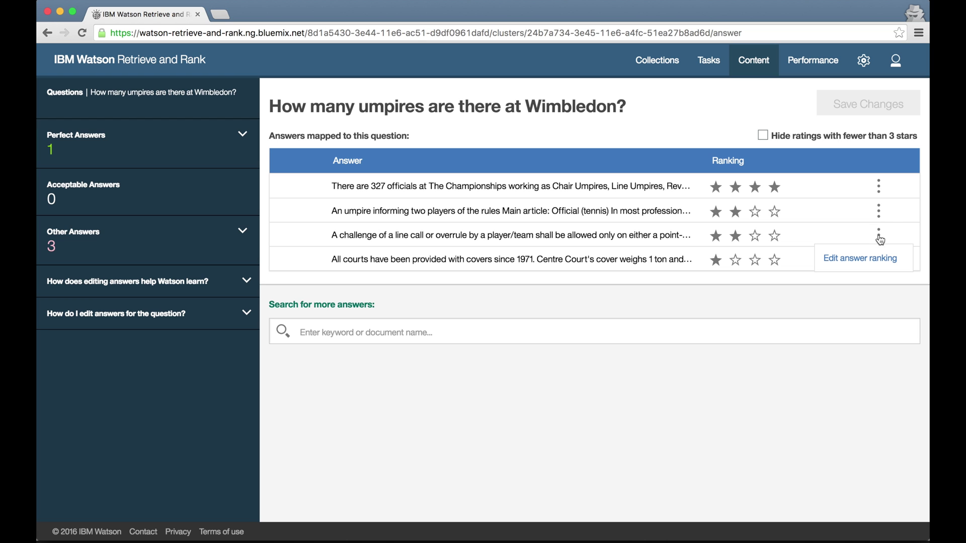
pyautogui.click(861, 259)
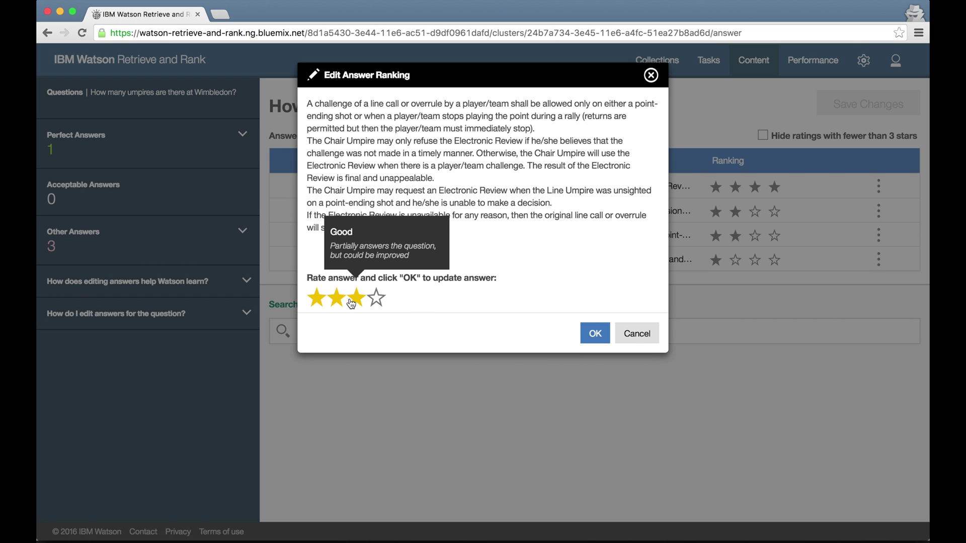
pyautogui.click(635, 332)
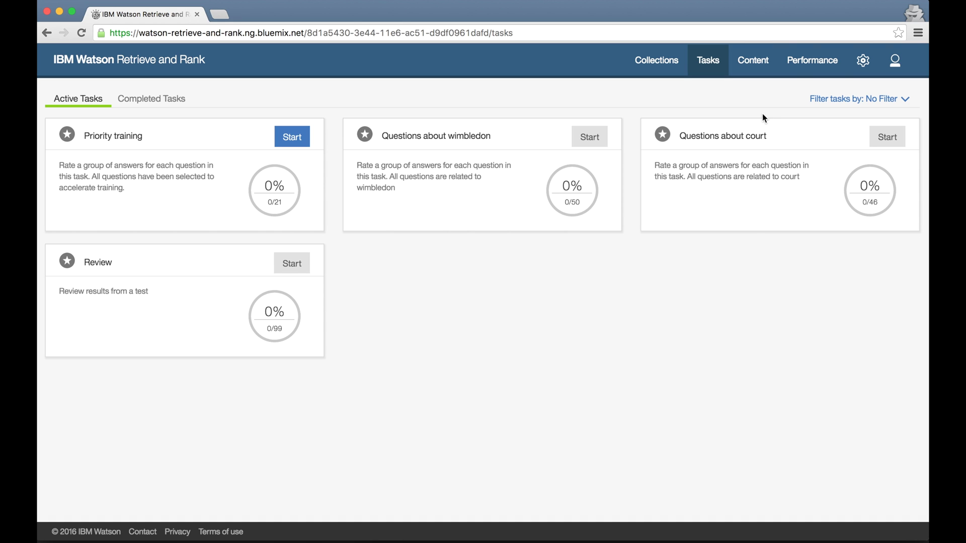
pyautogui.click(811, 68)
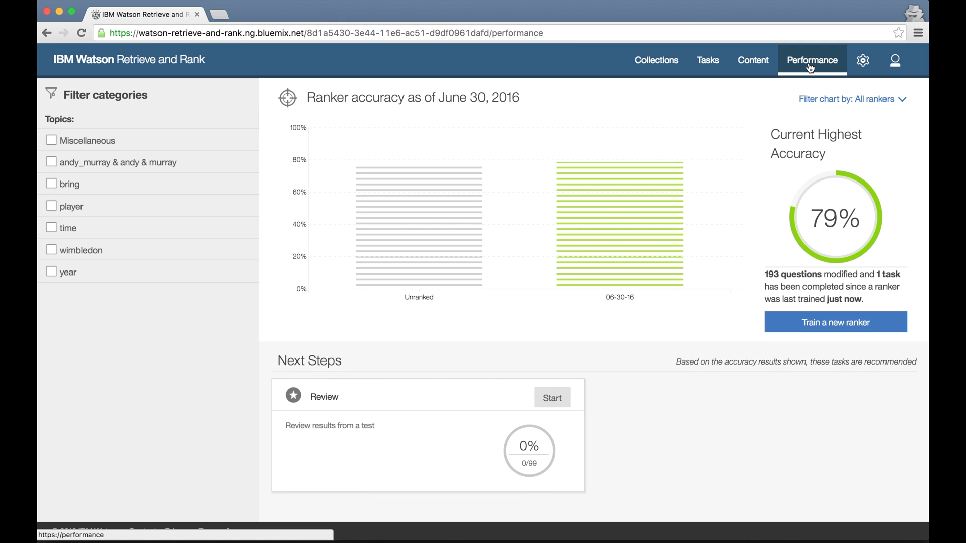
# Compare the 76.77% unranked and 78.79% 06-30-16 accuracies and open that ranker's details.
pyautogui.moveTo(640, 236)
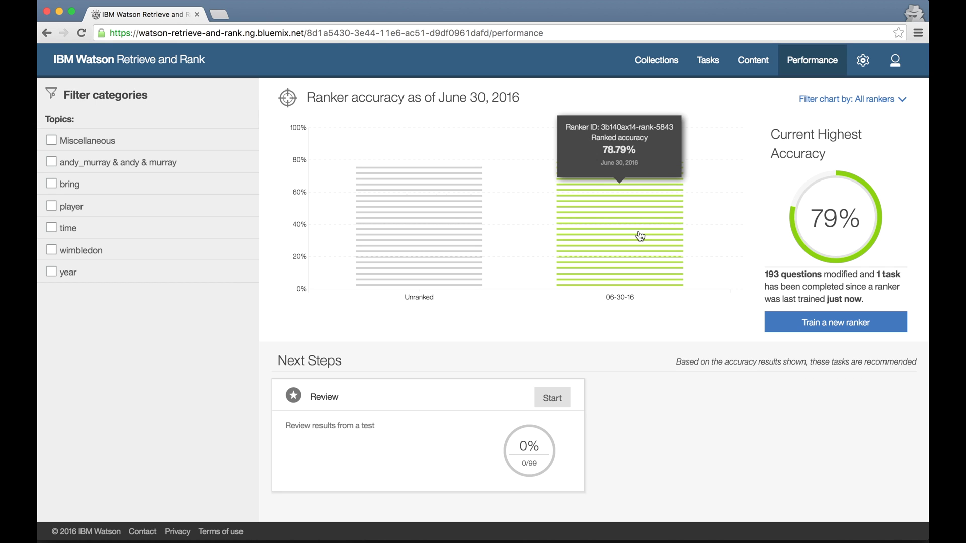
pyautogui.moveTo(435, 262)
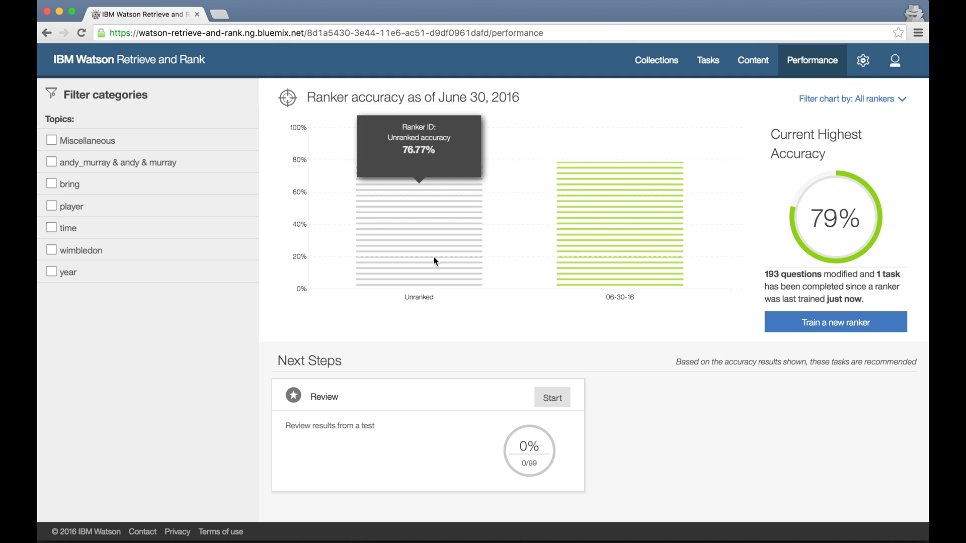
pyautogui.moveTo(625, 255)
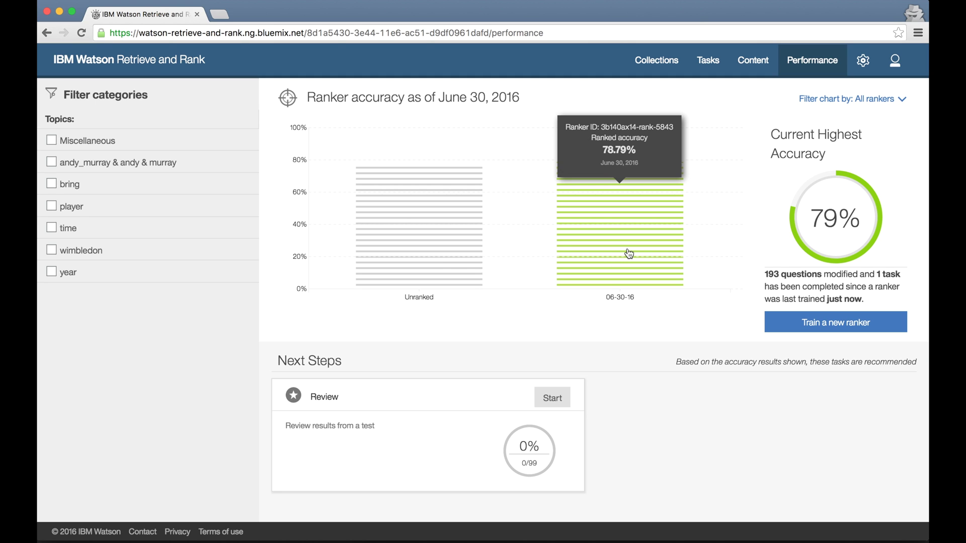
pyautogui.click(628, 253)
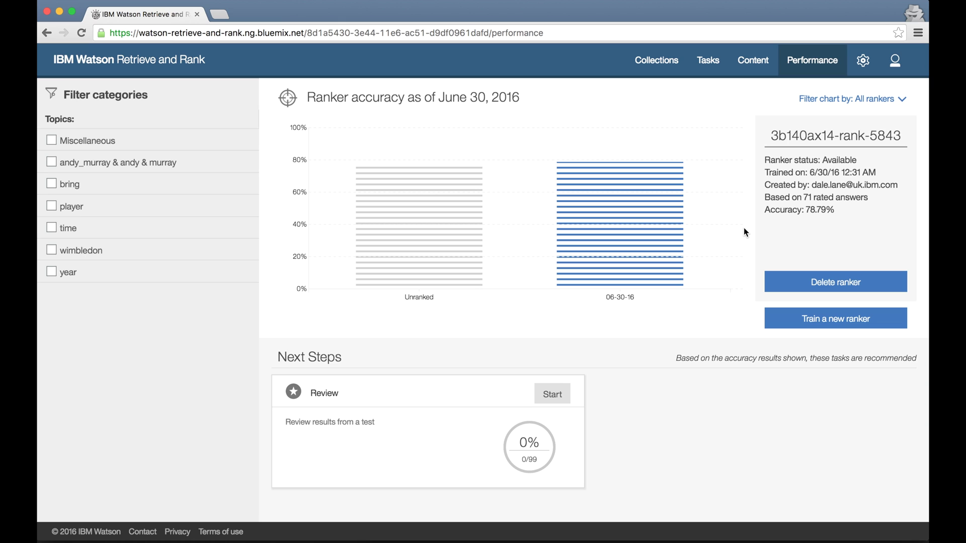
pyautogui.click(707, 60)
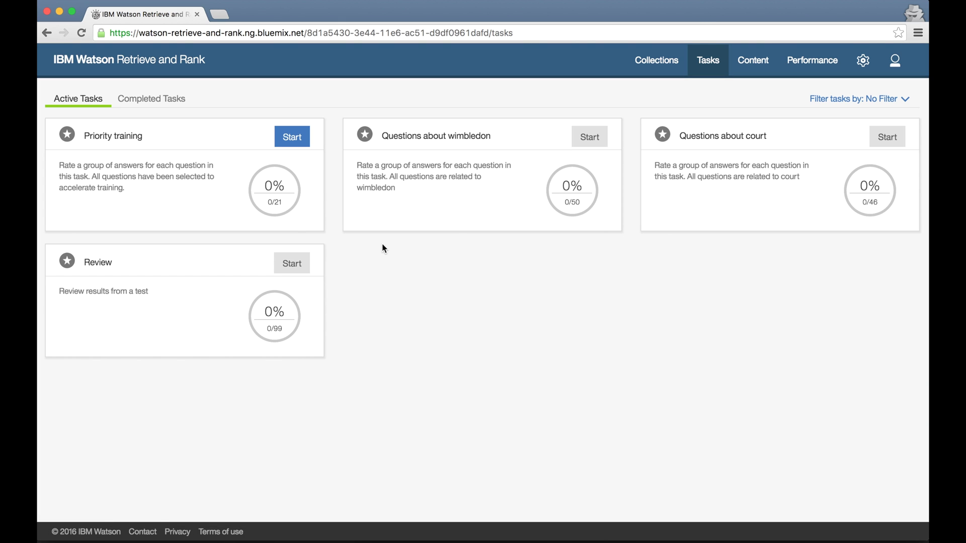
# Start the Review task, rate the first Wimbledon catering answer perfect, and expand the second answer.
pyautogui.click(293, 263)
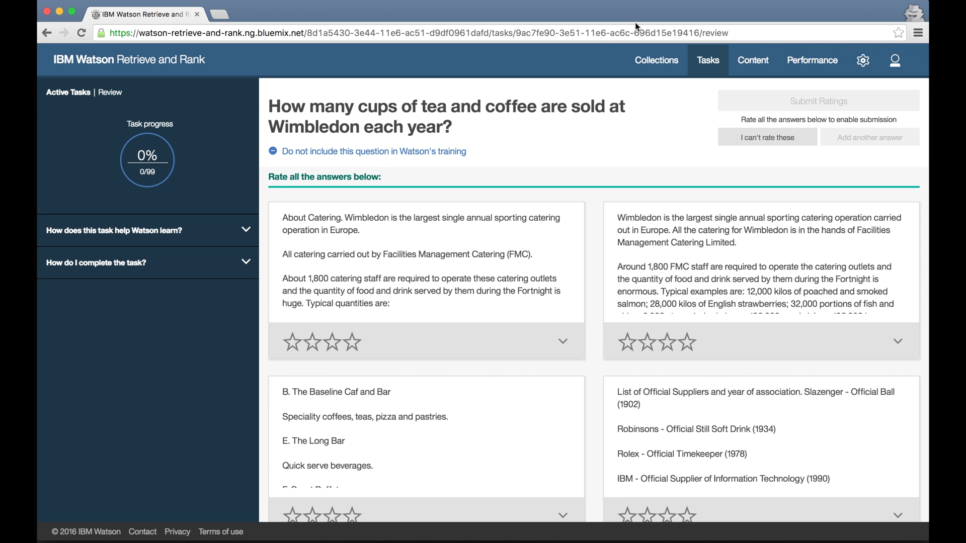
pyautogui.click(559, 338)
pyautogui.scroll(-5, 560, 342)
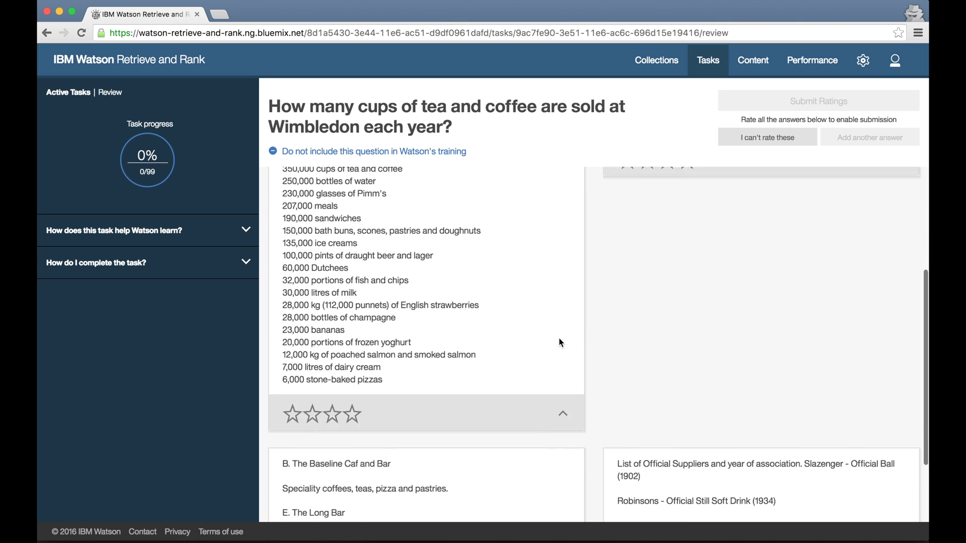
pyautogui.click(353, 317)
pyautogui.scroll(6, 402, 322)
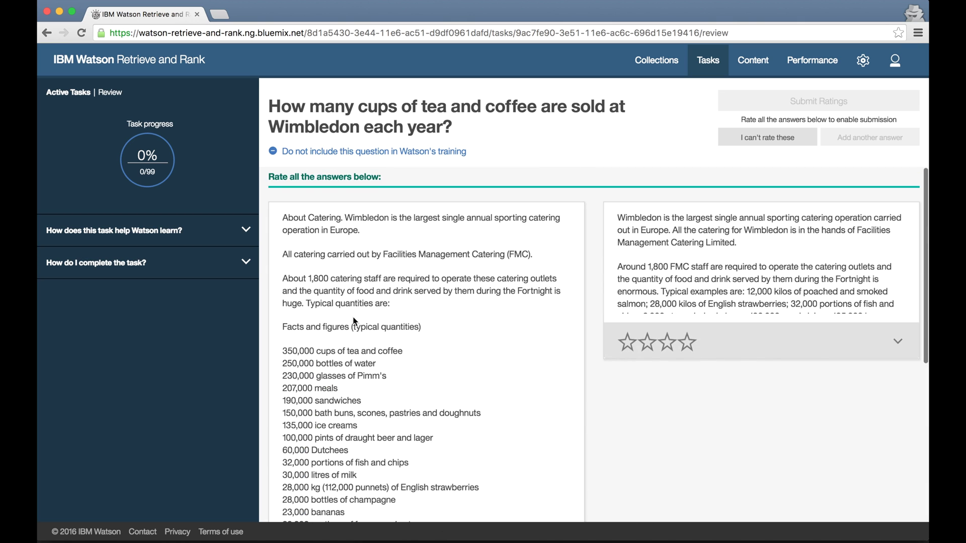
pyautogui.click(899, 345)
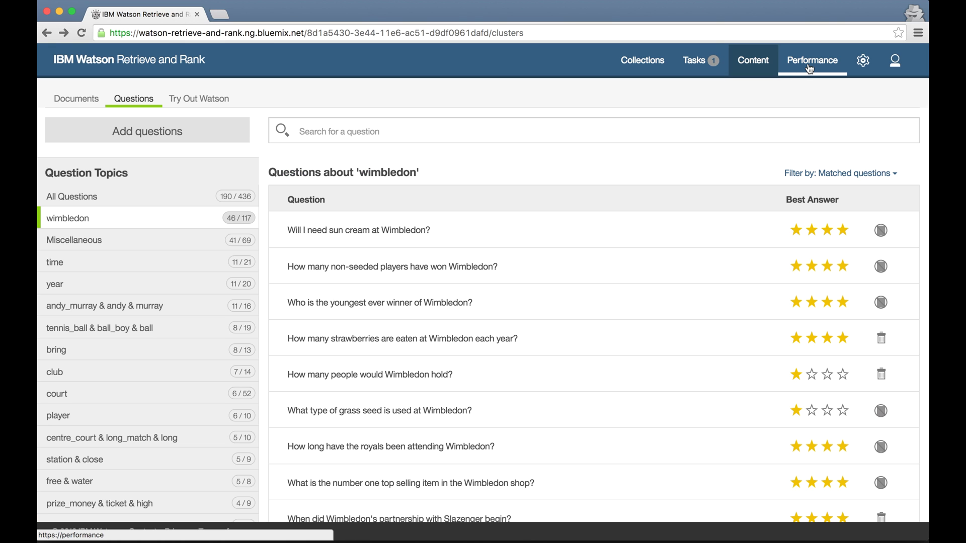
pyautogui.click(811, 64)
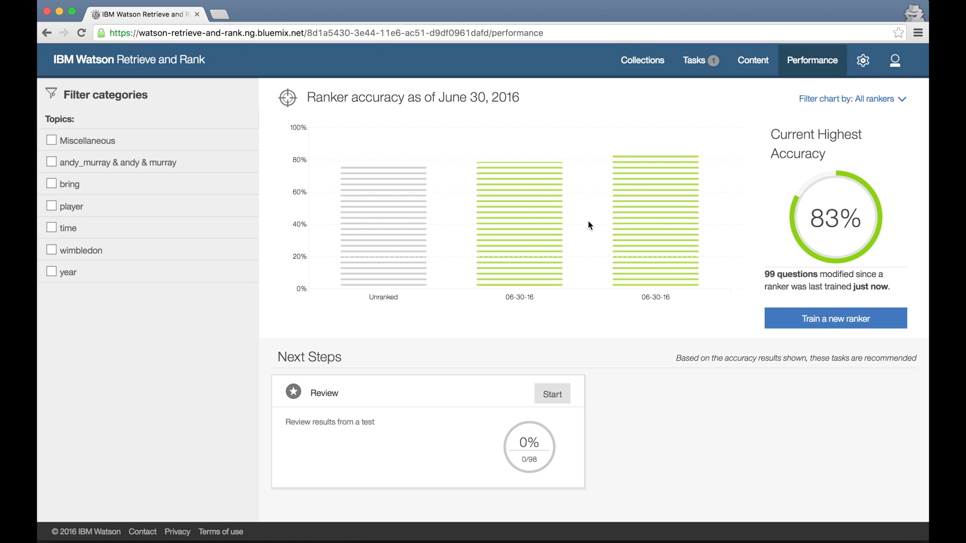
pyautogui.click(659, 229)
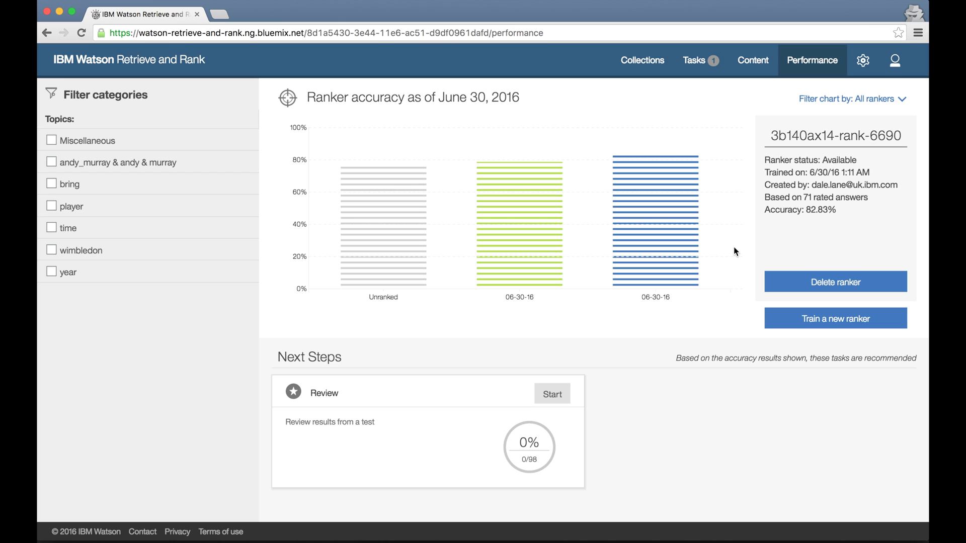
pyautogui.moveTo(676, 232)
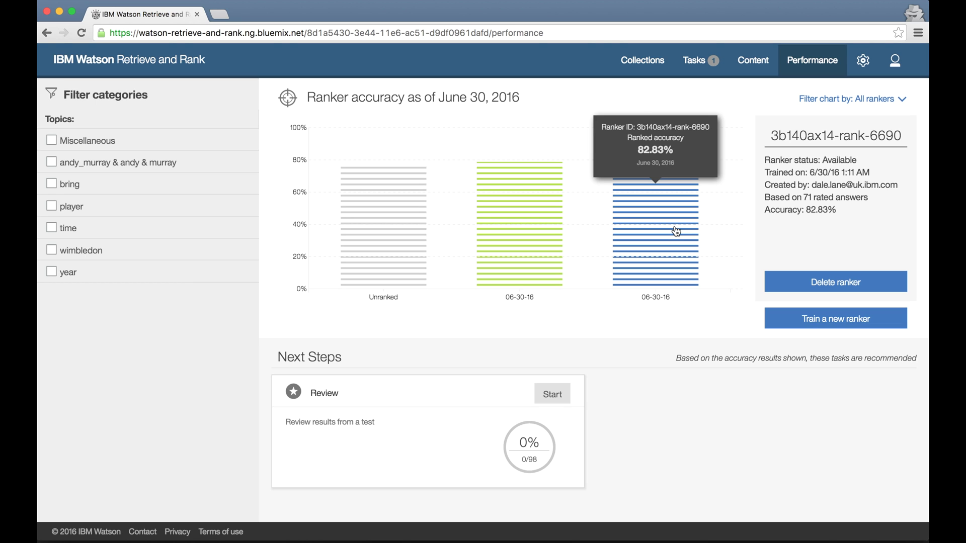
pyautogui.click(676, 232)
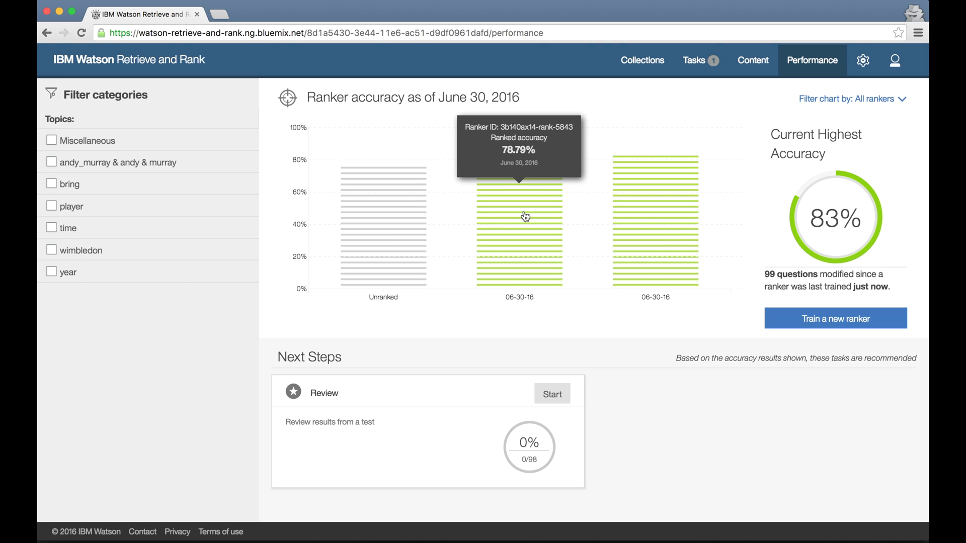
pyautogui.moveTo(404, 228)
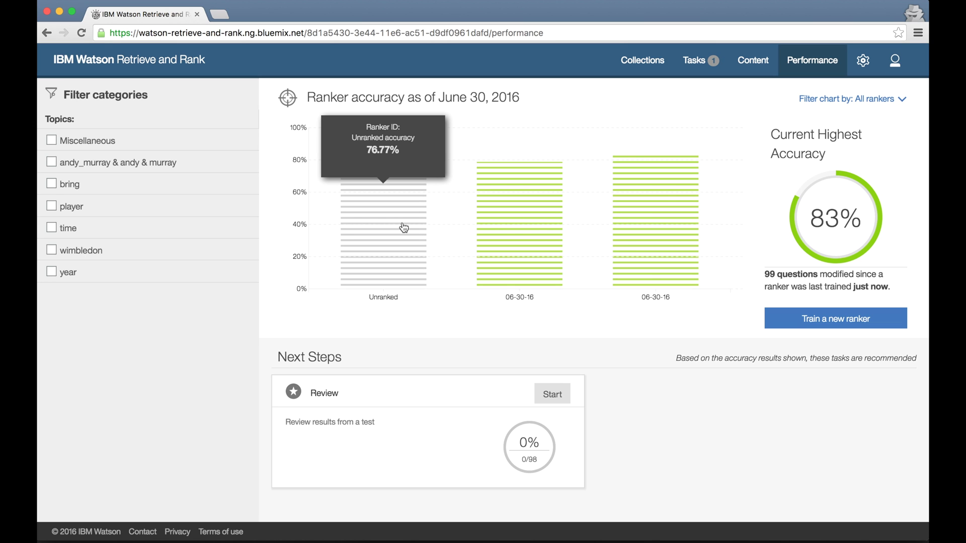
pyautogui.click(753, 60)
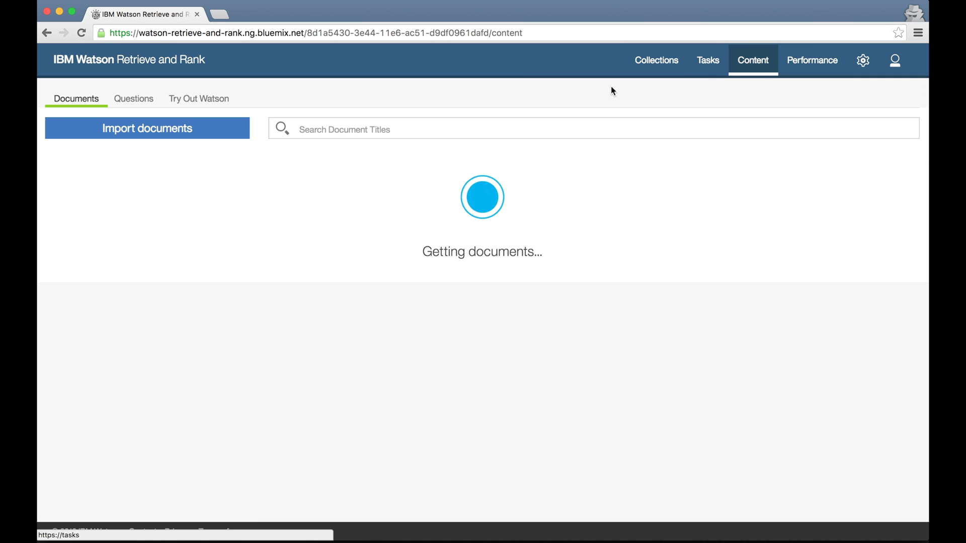
# Ask the Untrained retrieve service 'When was the tournament first televised?'.
pyautogui.click(206, 96)
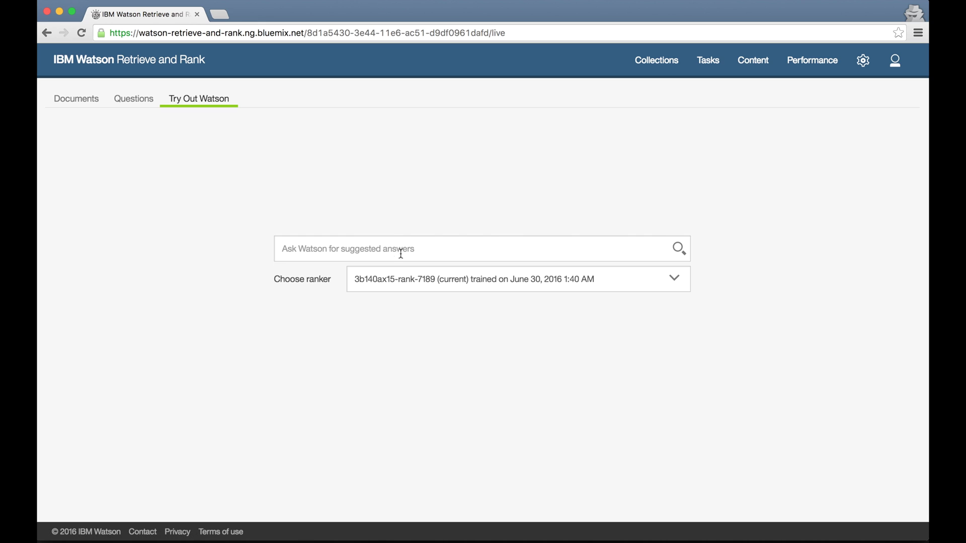
pyautogui.click(417, 280)
pyautogui.click(419, 355)
pyautogui.click(416, 248)
pyautogui.write('When was the tou')
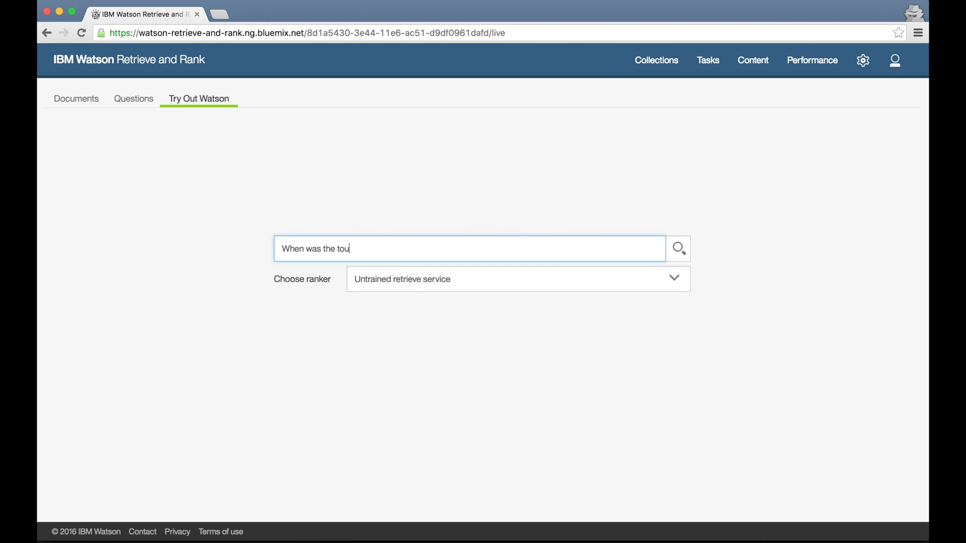
pyautogui.write('rnament first televised?')
pyautogui.press('Return')
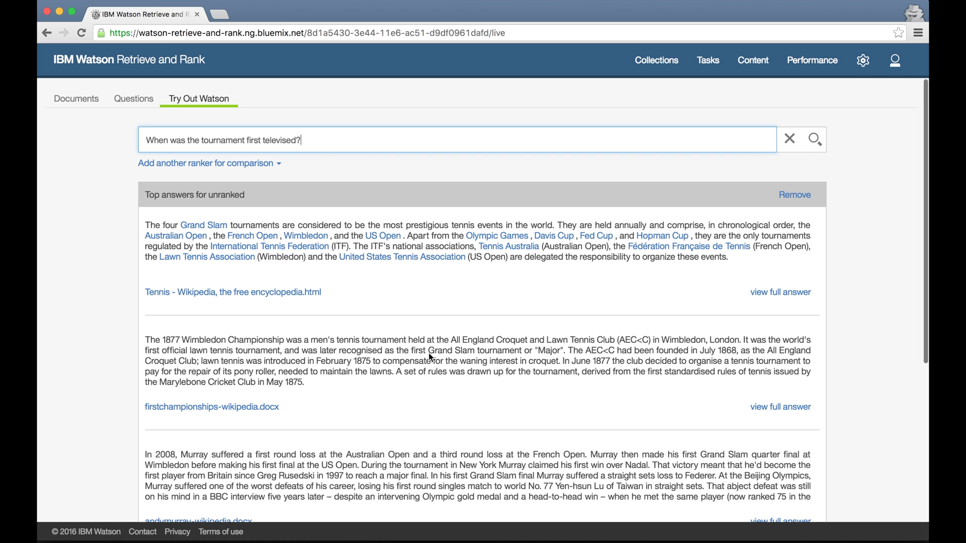
# Add rankers 3b140ax14-rank-5843 and 3b140ax15-rank-7189 as comparison columns and open an answer's full text.
pyautogui.click(275, 165)
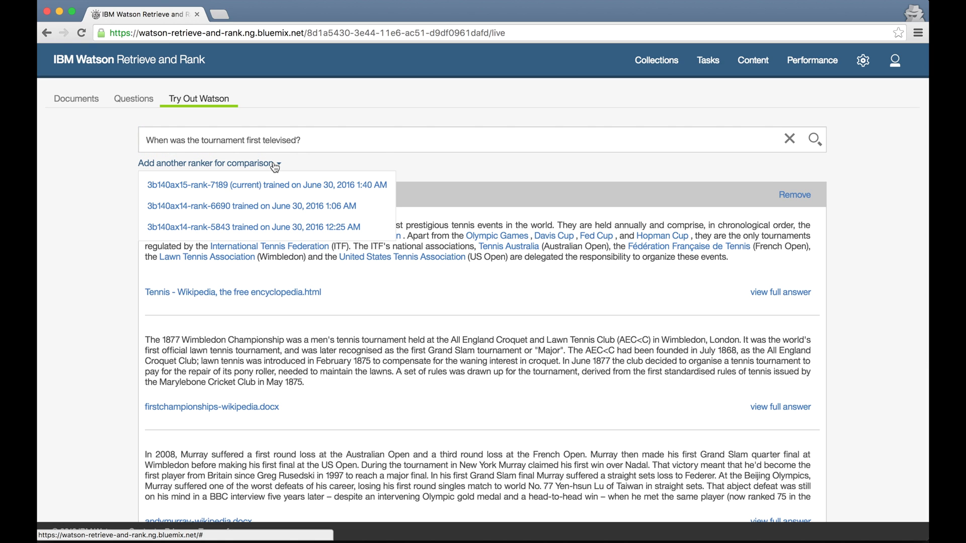
pyautogui.click(289, 229)
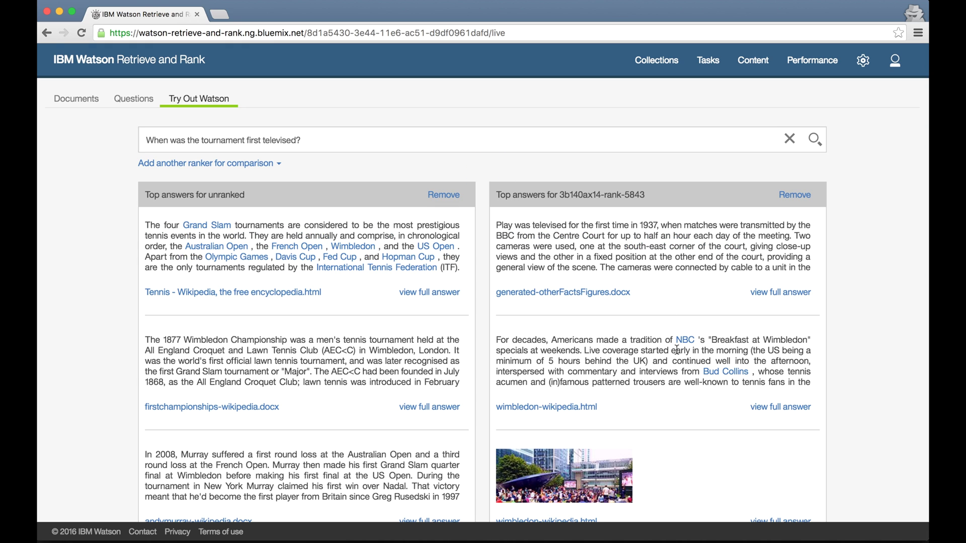
pyautogui.click(274, 166)
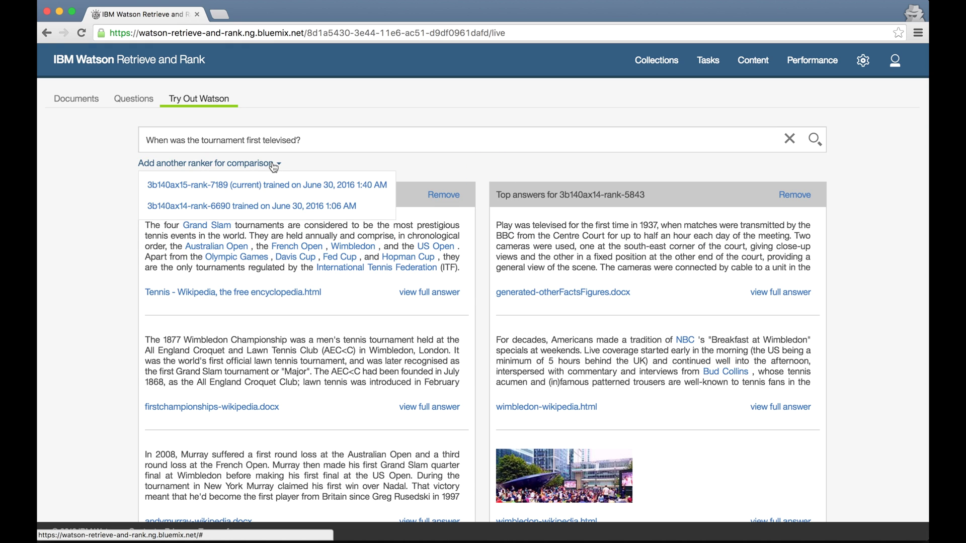
pyautogui.click(269, 184)
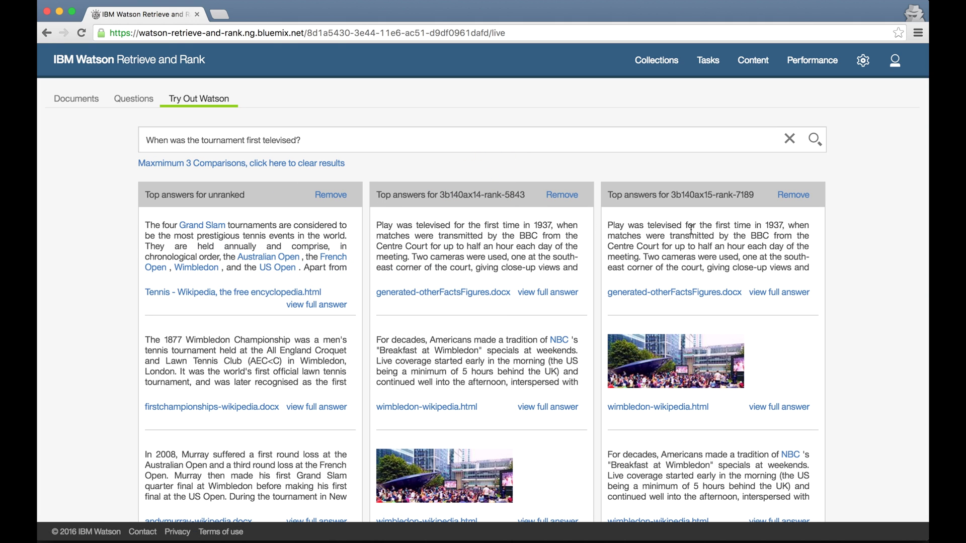
pyautogui.click(784, 406)
pyautogui.click(803, 68)
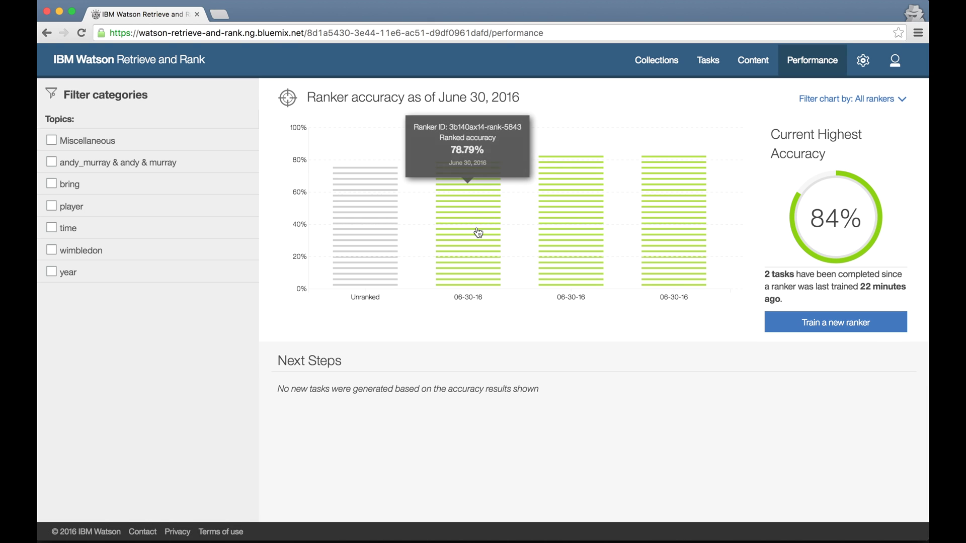
# Delete ranker 3b140ax14-rank-5843, then select ranker 3b140ax15-rank-7189's ID for copying.
pyautogui.click(478, 232)
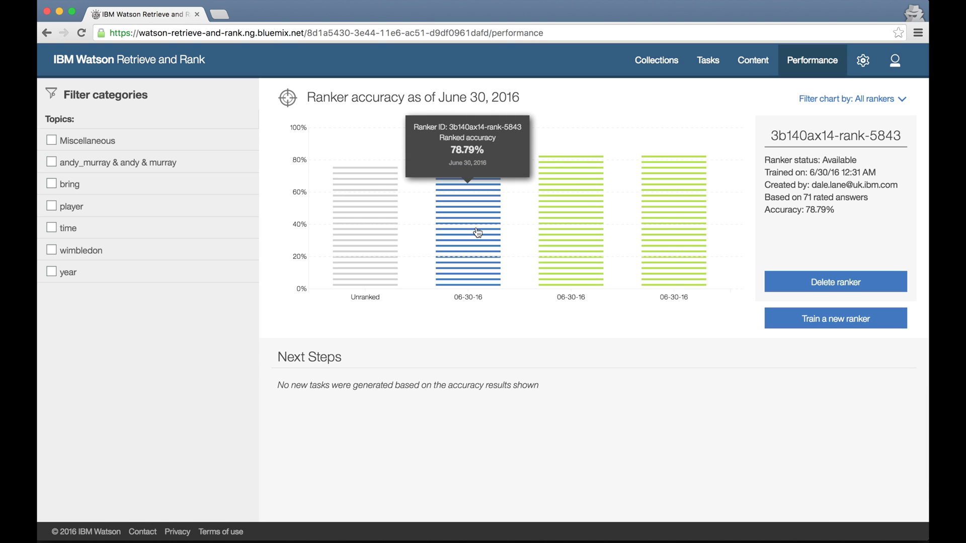
pyautogui.click(811, 287)
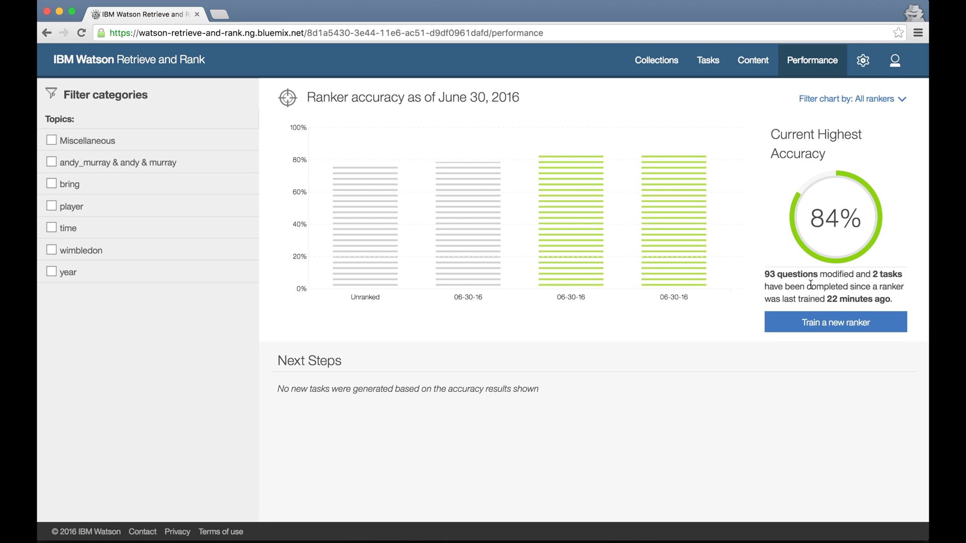
pyautogui.click(666, 240)
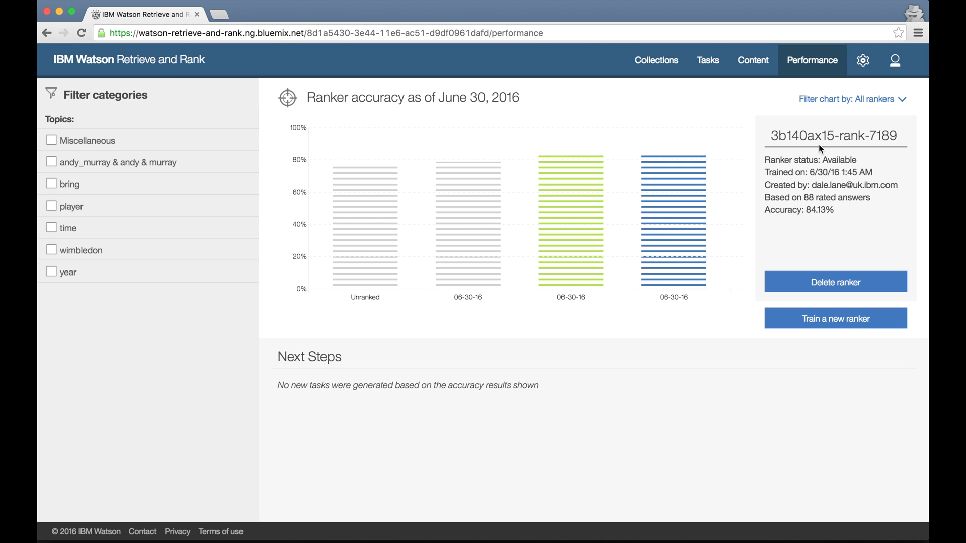
pyautogui.moveTo(773, 138); pyautogui.dragTo(896, 135)
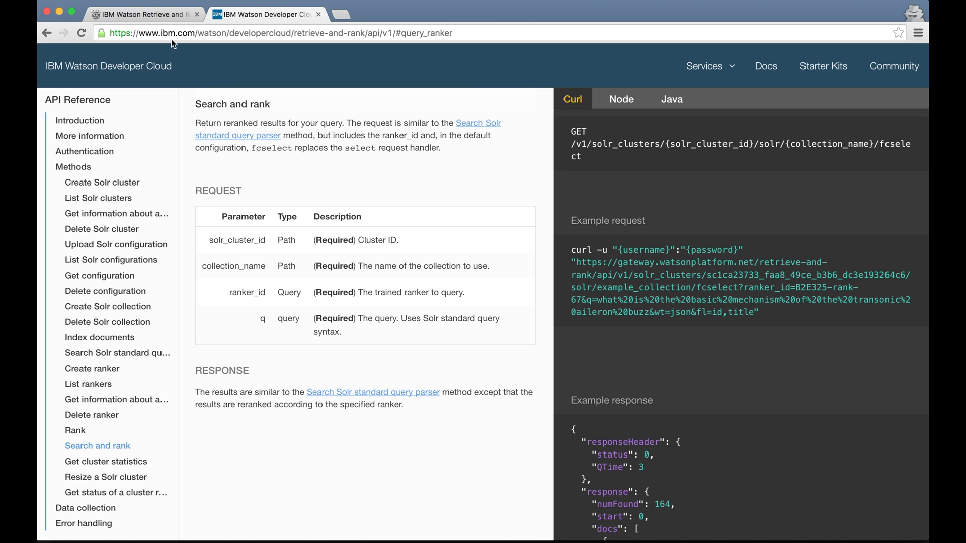
# Return to the Retrieve and Rank tool, where ranker 3b140ax15-rank-7189 shows Available at 84.13%.
pyautogui.click(145, 17)
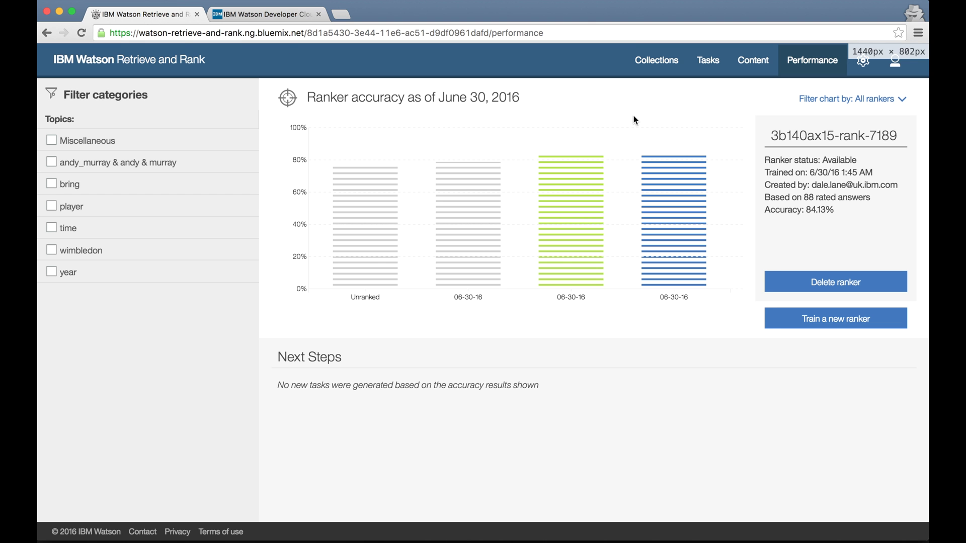
# Open the Collections page to view the demo-cluster, its Cluster ID and demo-collection.
pyautogui.click(656, 61)
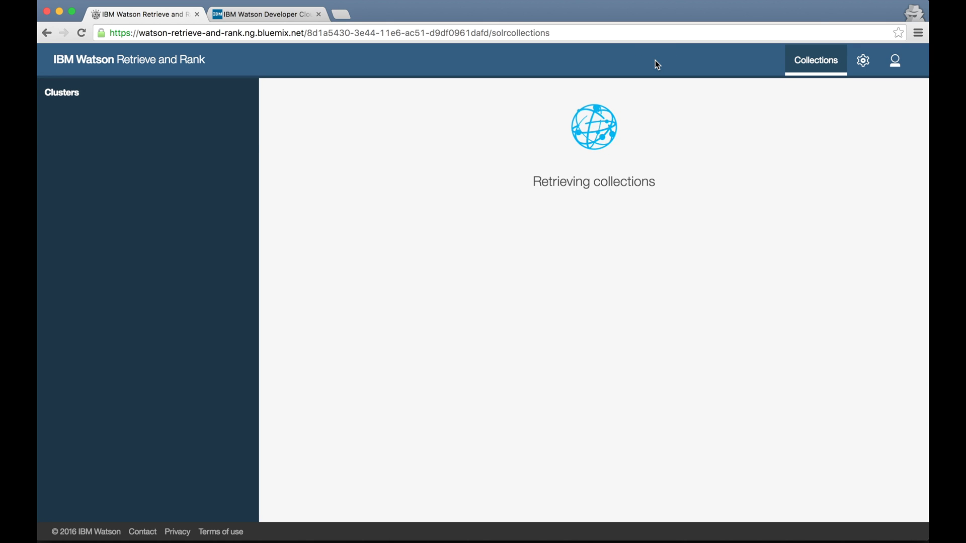